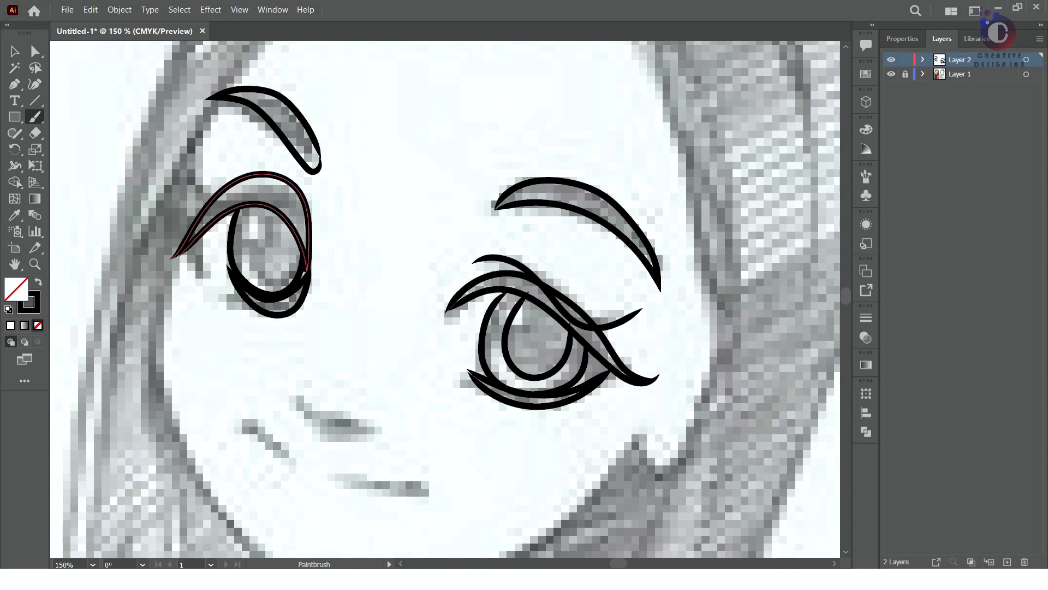
Paint the inner iris outline of the left eye and trace the nose line over the sketch
drag(248, 256, 256, 208)
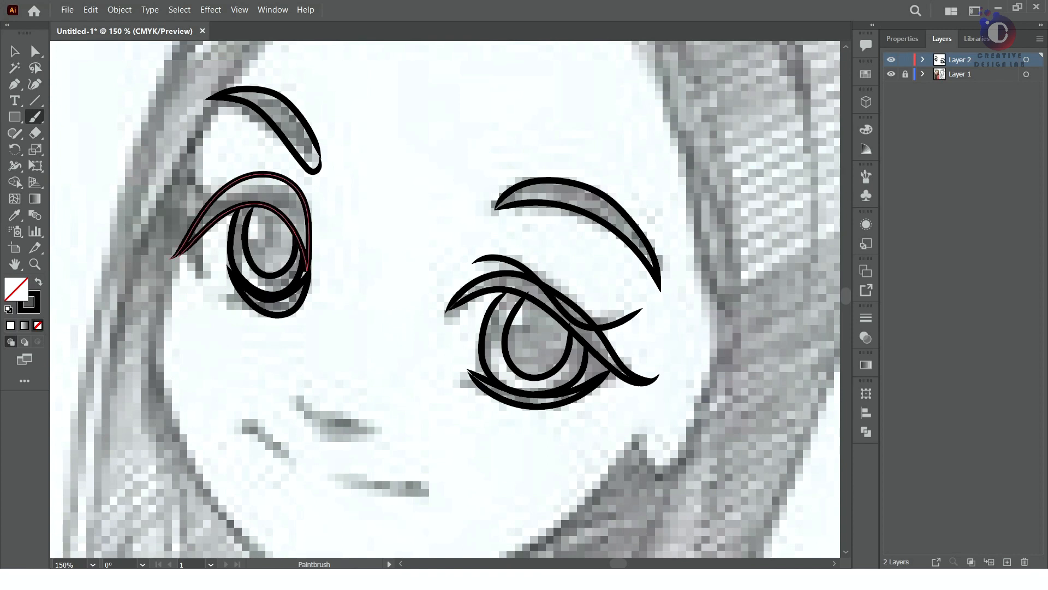
scroll(190, 393, down, 5)
scroll(190, 393, up, 2)
mouse_move(399, 107)
mouse_down()
mouse_move(396, 139)
mouse_move(574, 171)
mouse_up()
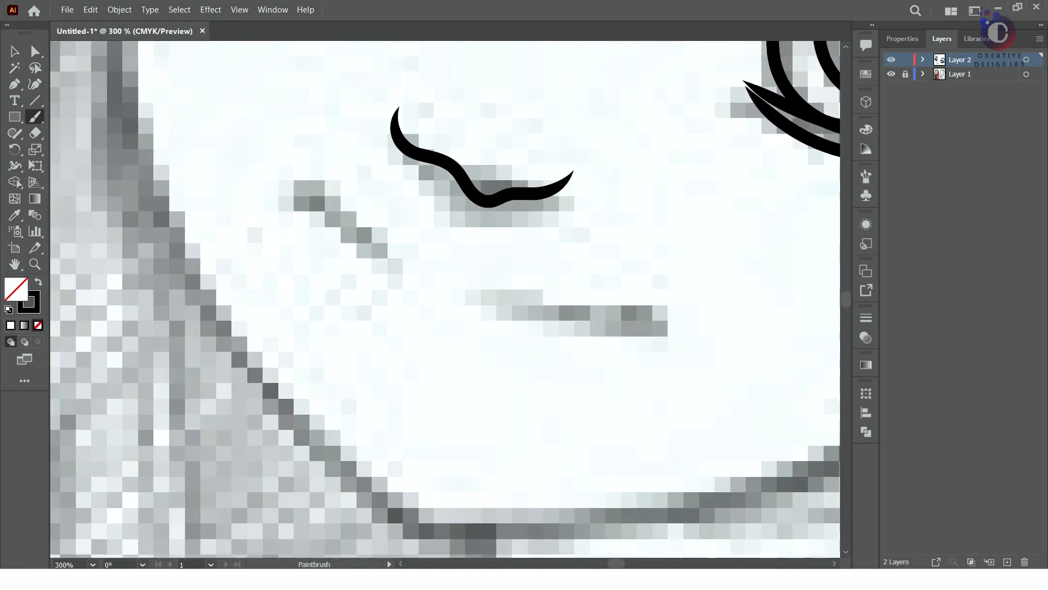
scroll(570, 210, down, 4)
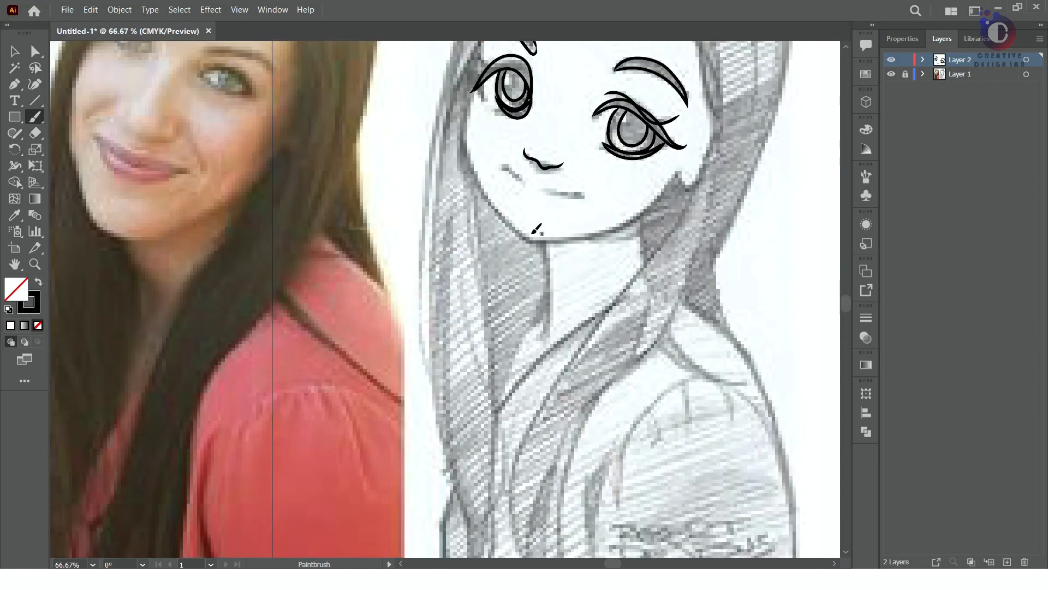
Trace the upper and lower lips of the sketch with Paintbrush strokes
drag(583, 194, 585, 194)
drag(510, 165, 583, 190)
drag(510, 170, 582, 192)
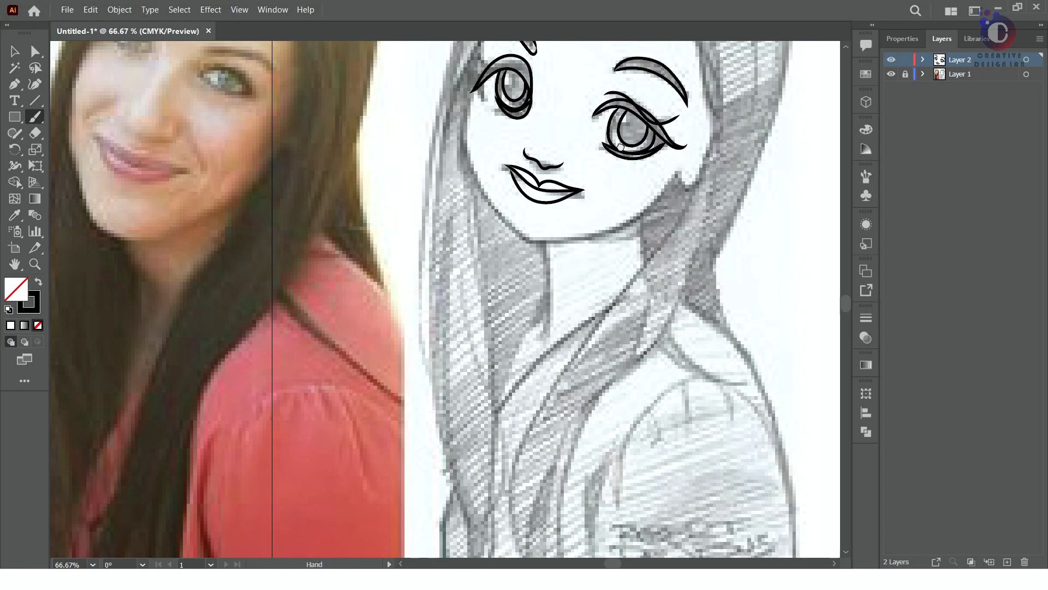
Trace the hairline curving across the forehead up to the parting, redoing the first stroke
drag(621, 147, 651, 321)
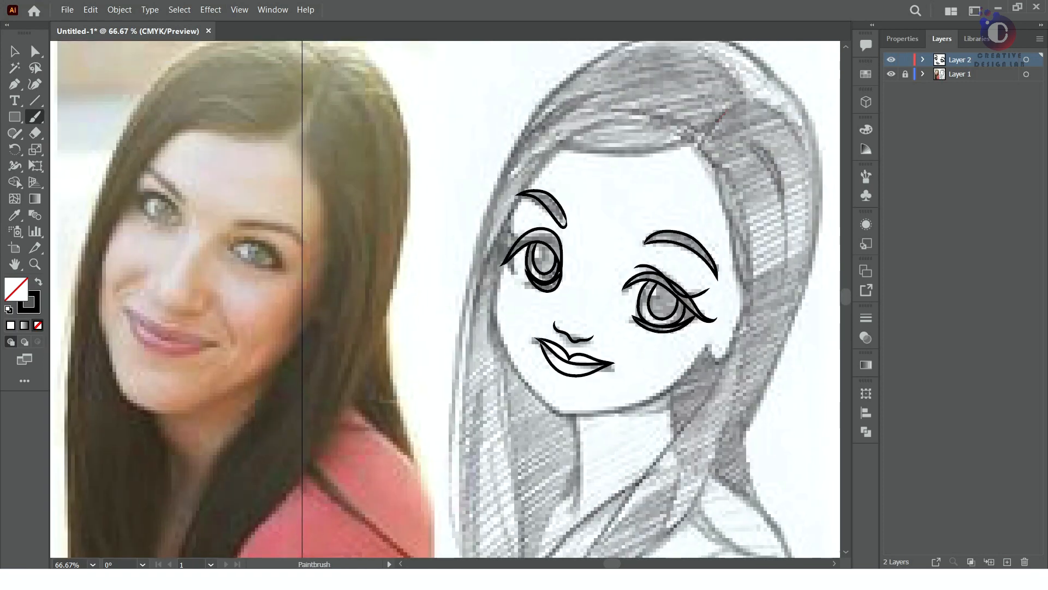
drag(588, 148, 531, 158)
key(ctrl+z)
drag(708, 124, 536, 156)
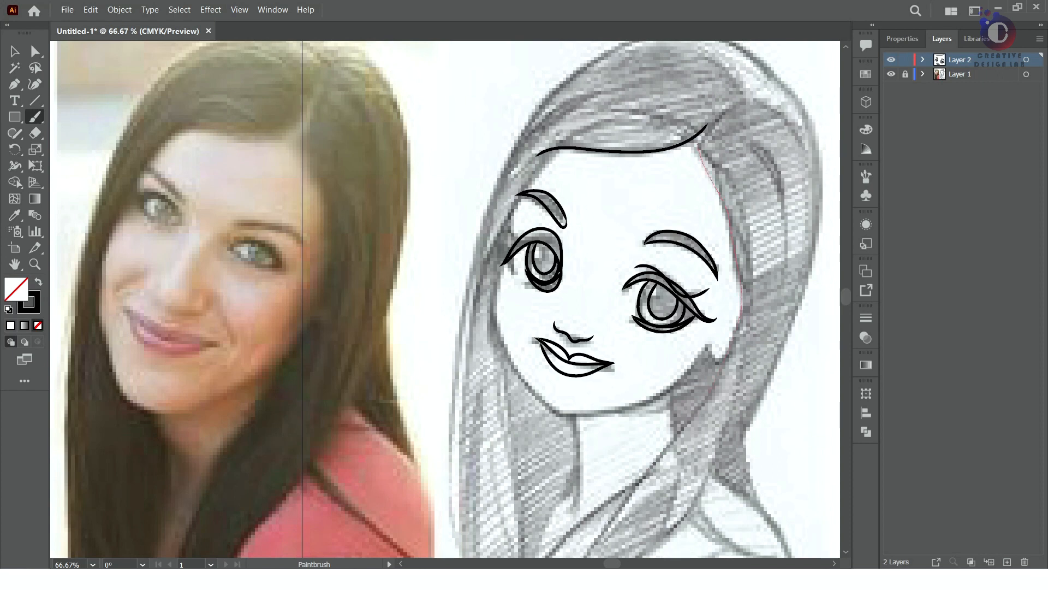
Trace the long hair edge framing the face, the earlobe and the contour of the cheek and jaw
drag(740, 306, 586, 557)
drag(709, 339, 726, 355)
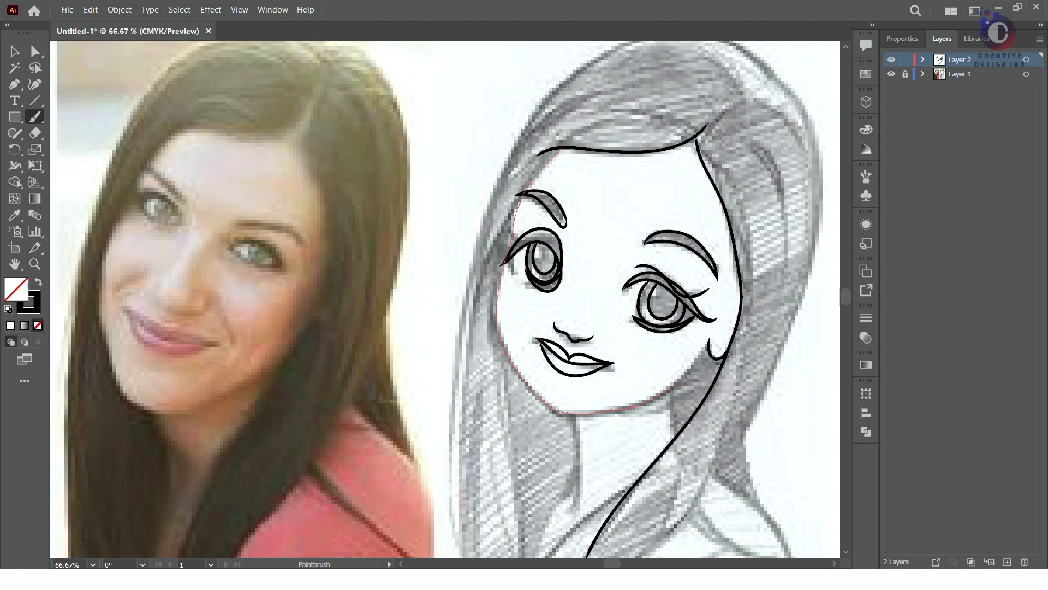
drag(675, 387, 710, 358)
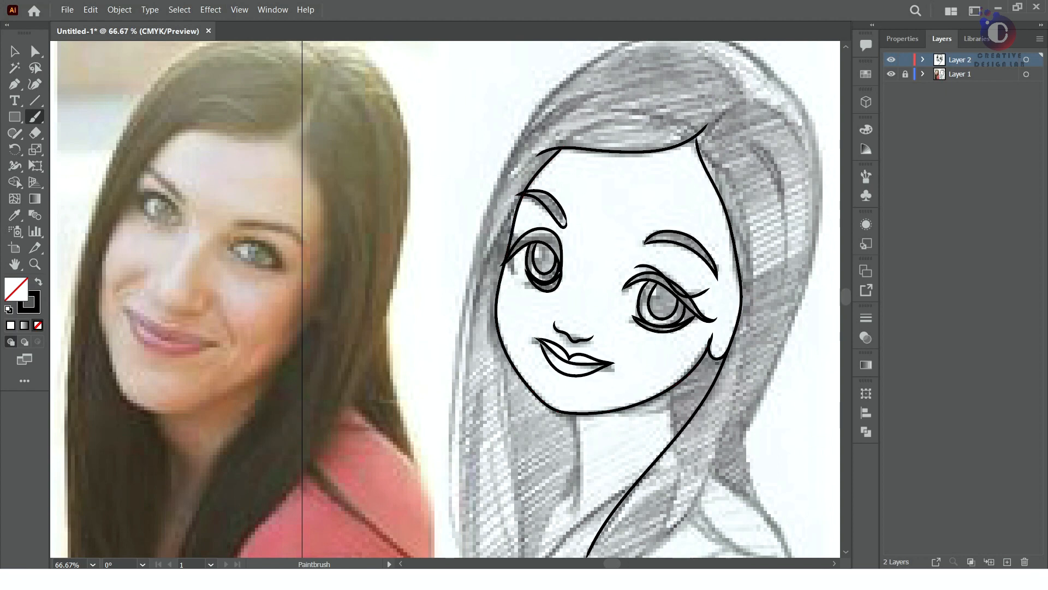
Paint the outer hair outlines from the crown down both sides of the figure past the artboard's lower edge
scroll(776, 229, up, 2)
scroll(716, 228, down, 2)
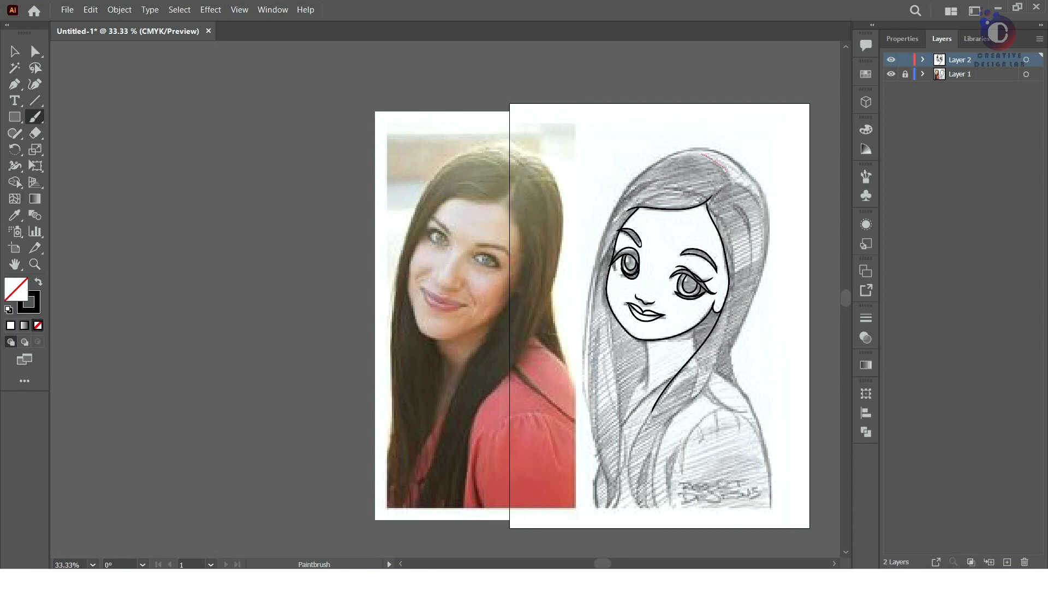
mouse_move(587, 382)
mouse_down()
mouse_move(602, 478)
mouse_move(596, 545)
mouse_up()
right_click(731, 175)
drag(737, 179, 757, 191)
drag(740, 385, 762, 539)
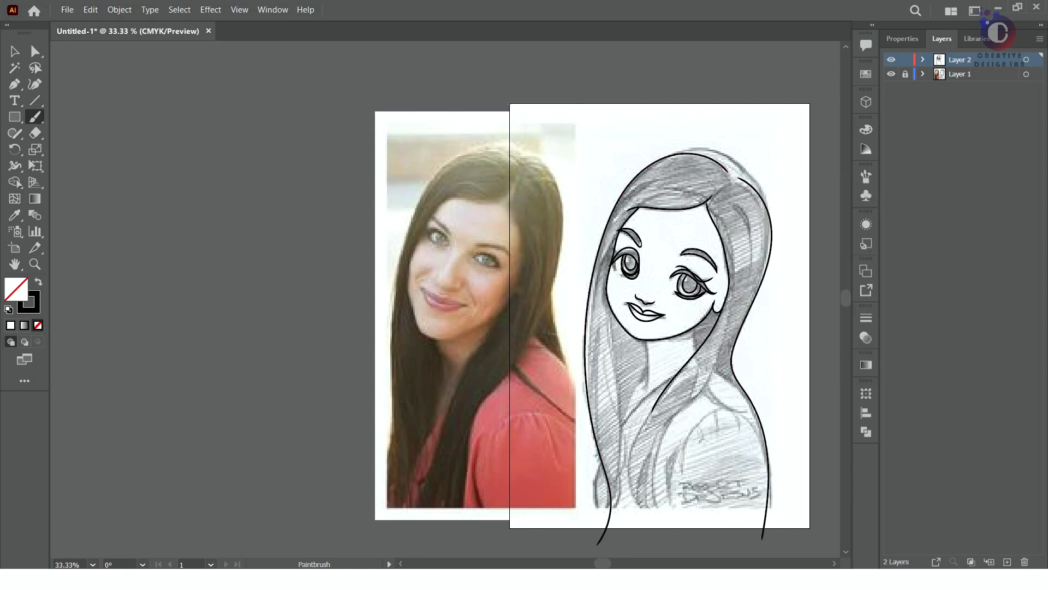
drag(744, 168, 765, 198)
key(ctrl+z)
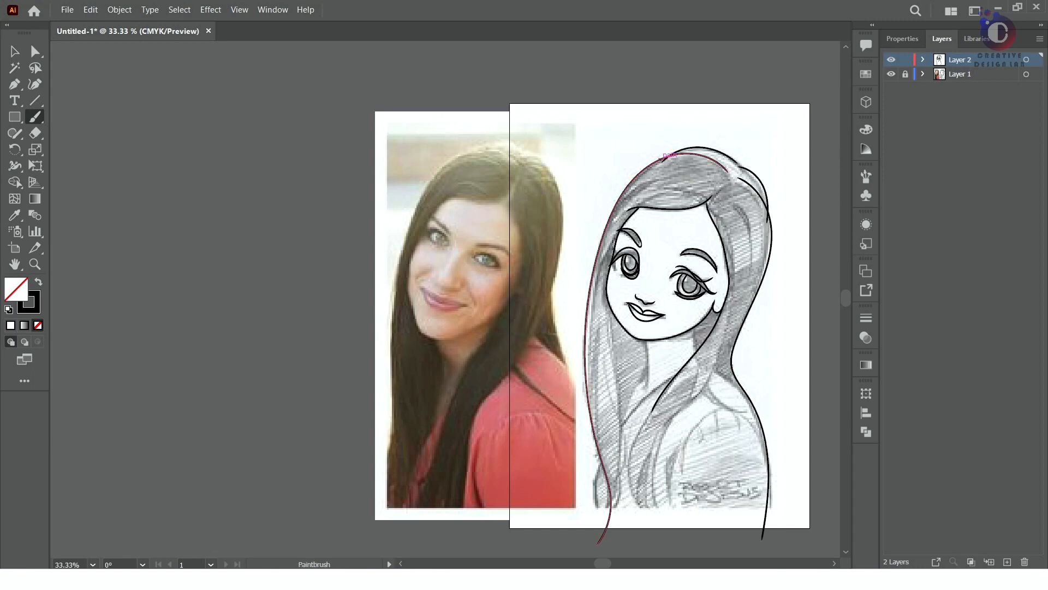
drag(597, 543, 598, 543)
Paint inner strands from the parting and the long strand falling over the chest, redoing a stroke where needed
drag(712, 180, 610, 225)
drag(729, 187, 744, 314)
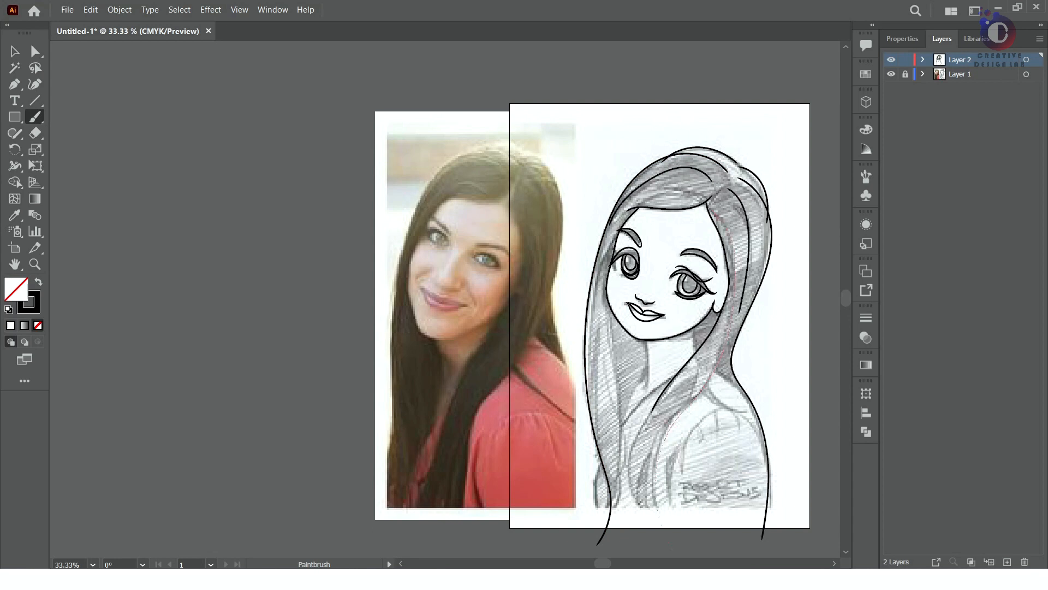
drag(672, 548, 679, 550)
key(ctrl+z)
Trace the collar and shoulder lines on the right side of the figure, undoing a misplaced stroke
drag(711, 347, 759, 469)
drag(752, 428, 758, 475)
key(ctrl+z)
mouse_move(699, 372)
mouse_down()
mouse_move(739, 413)
mouse_move(758, 471)
mouse_up()
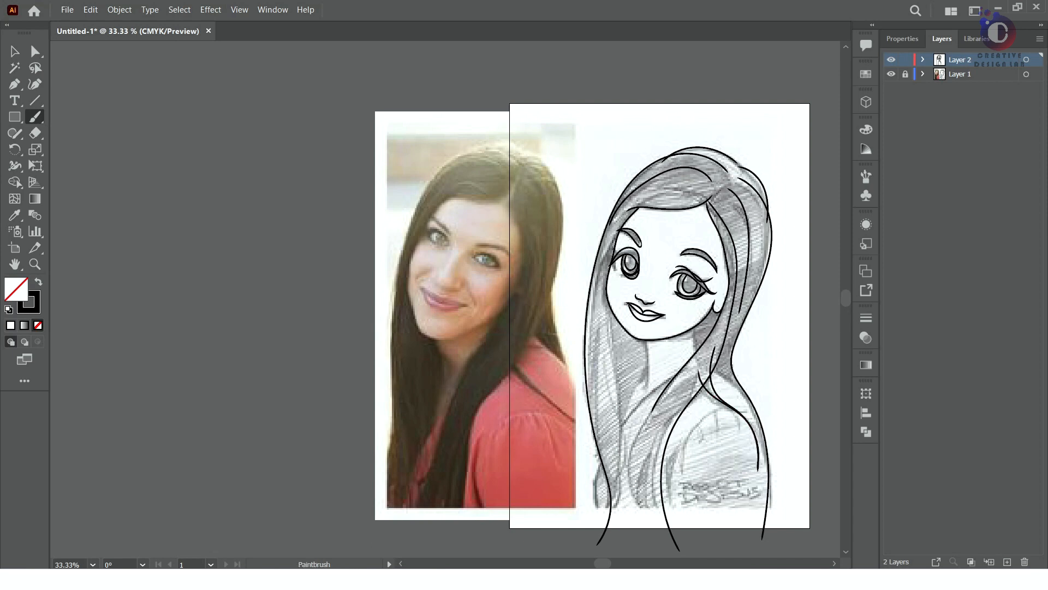
drag(702, 355, 769, 451)
Trace the long hair strand from the neck down the chest and the strand edge beside the neckline
drag(682, 366, 666, 550)
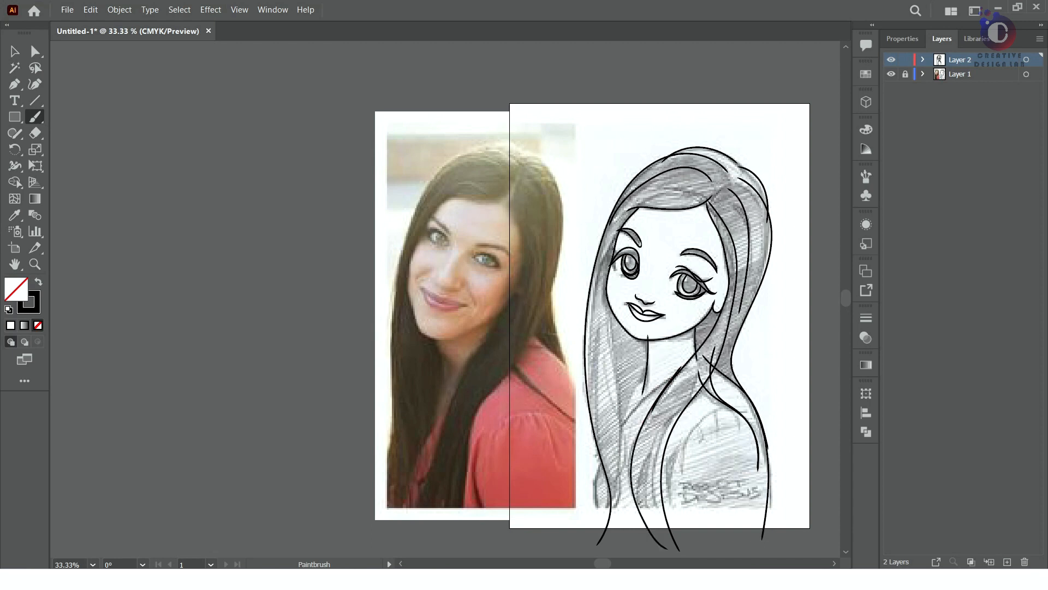
drag(647, 371, 612, 517)
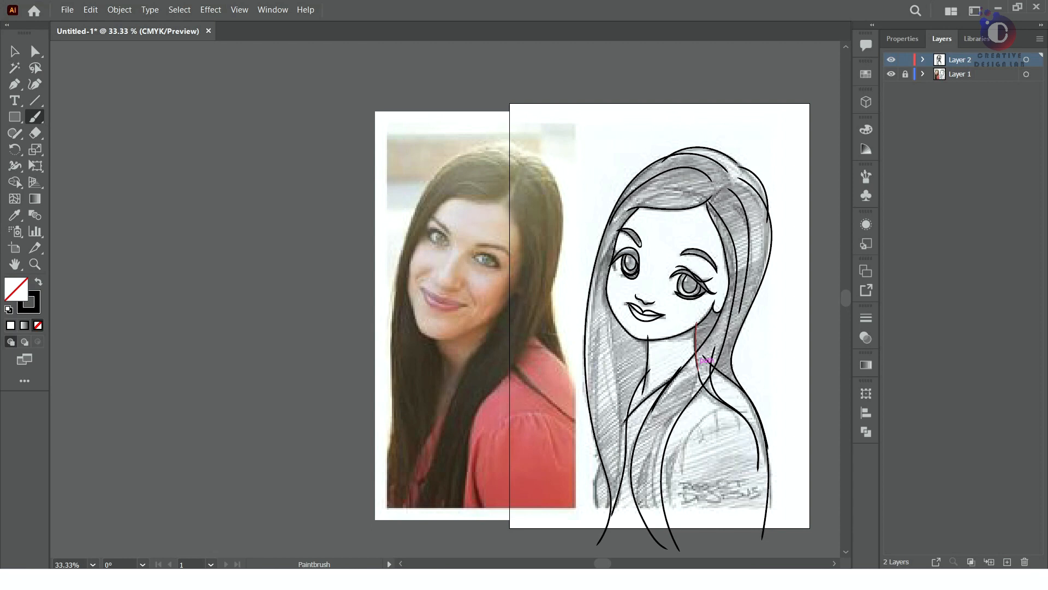
Paint the inner and loose hair strands on the left side of the figure, redoing one stroke
drag(613, 282, 620, 489)
mouse_move(617, 232)
mouse_down()
mouse_move(577, 466)
mouse_move(605, 543)
mouse_up()
key(ctrl+z)
drag(604, 438, 606, 546)
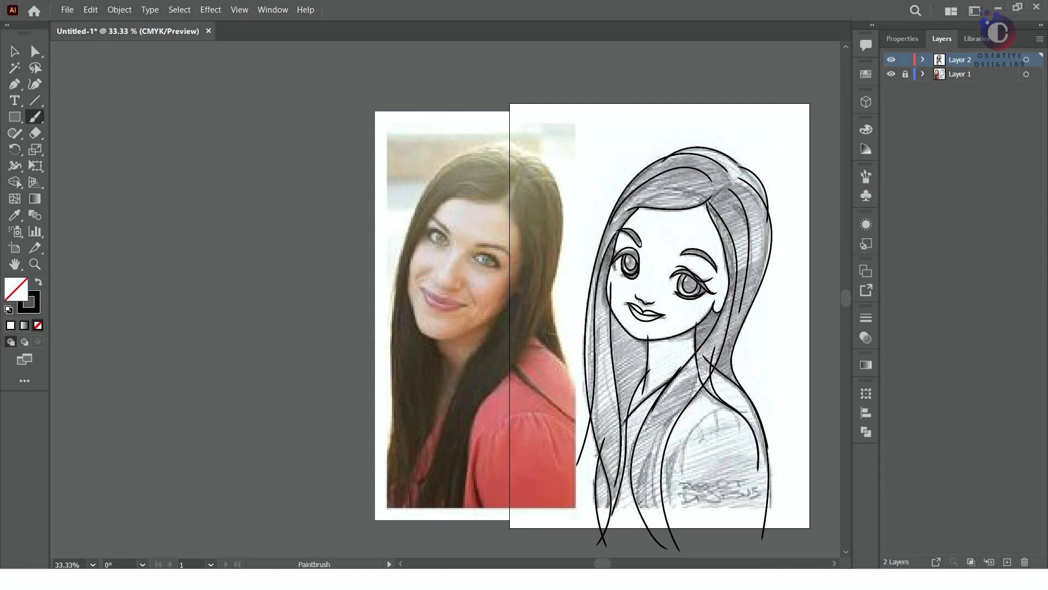
Add further thin hair strands over the chest, along the left side and around the crown
mouse_move(700, 386)
mouse_down()
mouse_move(673, 538)
mouse_move(677, 523)
mouse_up()
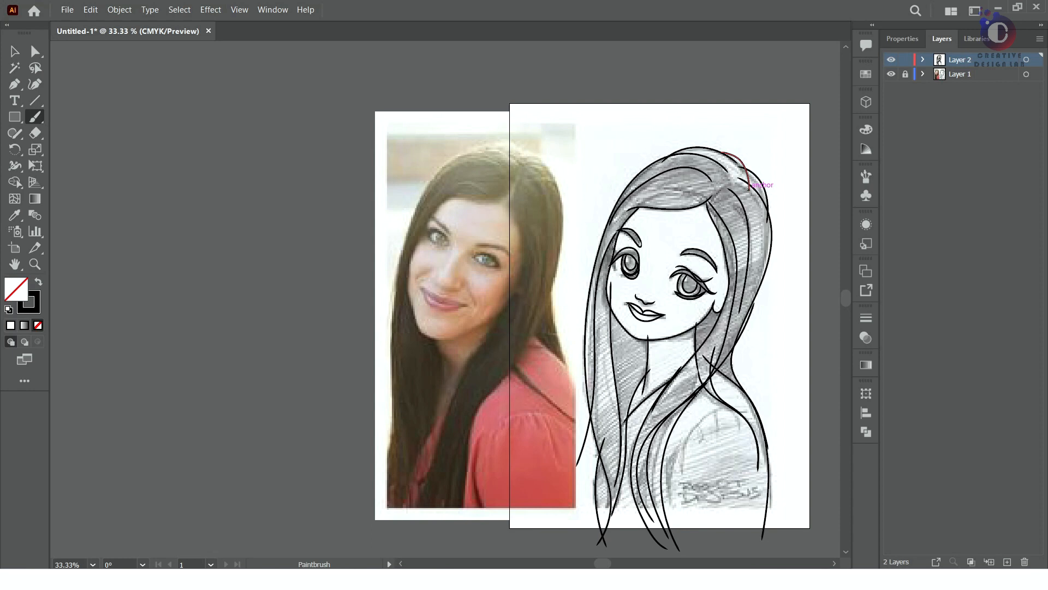
drag(610, 253, 614, 519)
drag(601, 287, 595, 510)
drag(703, 194, 600, 247)
drag(727, 188, 741, 310)
Compare the traced line art with the reference by toggling the visibility of Layer 2 and Layer 1
click(15, 52)
click(763, 270)
drag(771, 231, 615, 205)
click(891, 60)
click(891, 60)
click(892, 74)
click(892, 74)
Unlock Layer 1, scale the reference image down and move it beside the line art
click(451, 266)
click(669, 201)
click(906, 74)
drag(286, 249, 106, 233)
drag(449, 479, 254, 282)
drag(158, 192, 294, 221)
click(564, 464)
Increase the stroke weight of the outer hair outlines at the crown and down to the shoulder
scroll(564, 464, up, 1)
scroll(557, 453, down, 3)
scroll(547, 437, up, 1)
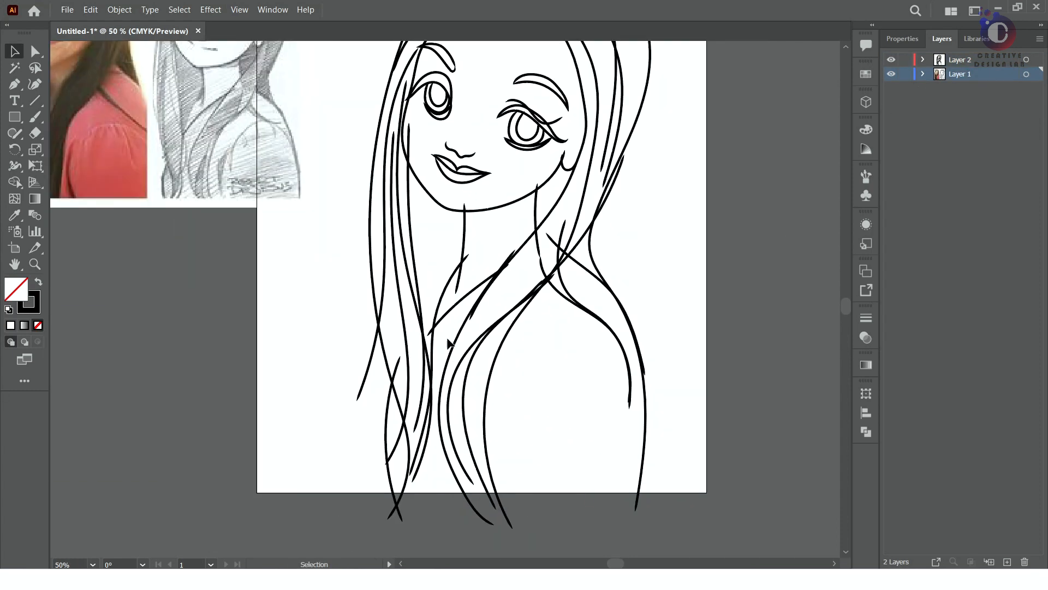
drag(500, 315, 542, 348)
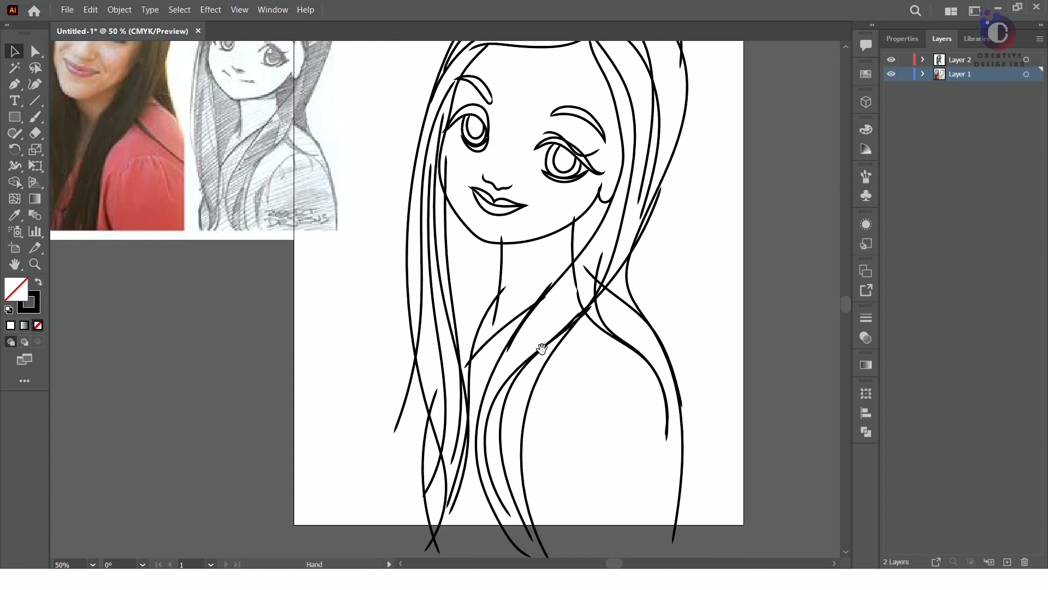
drag(544, 249, 503, 342)
scroll(625, 336, down, 1)
click(937, 64)
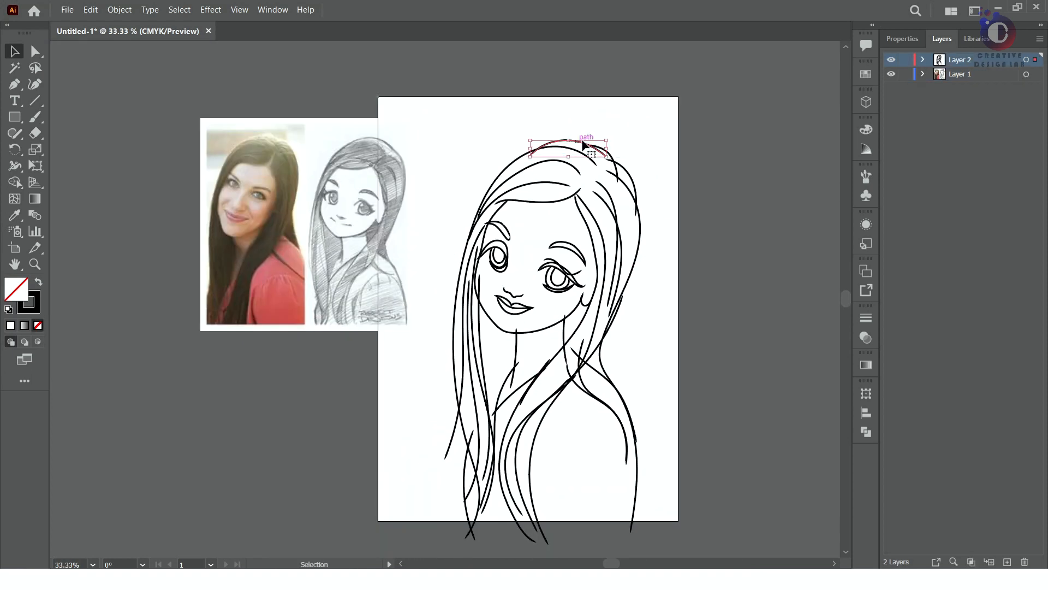
click(571, 144)
click(511, 164)
click(943, 204)
click(632, 423)
click(944, 203)
click(642, 188)
click(635, 187)
click(944, 203)
click(714, 173)
click(611, 155)
click(944, 204)
click(758, 183)
Increase the stroke weight of the hair edge framing the face, the forehead hairline and the jaw contour
click(595, 252)
click(944, 204)
click(771, 208)
click(538, 200)
click(943, 203)
click(724, 212)
click(548, 328)
click(944, 204)
click(706, 266)
Increase the stroke weight of the neck line and the neckline strand below it
click(516, 352)
click(944, 204)
click(749, 293)
click(519, 391)
click(944, 204)
click(746, 284)
Increase the stroke weight of the main long hair strands over the chest and the left side
click(503, 380)
click(945, 204)
click(745, 311)
click(532, 451)
click(944, 205)
click(732, 261)
click(503, 490)
click(944, 205)
click(403, 381)
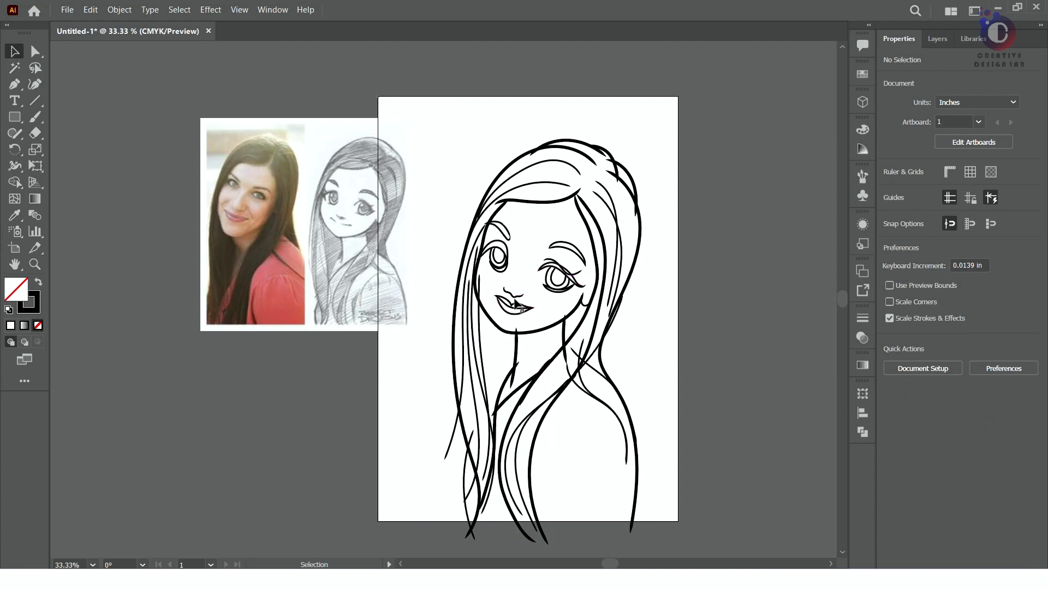
Thicken the right eye's upper lid stroke and delete a surplus eye line
click(553, 264)
click(940, 204)
click(667, 241)
click(516, 293)
click(752, 245)
click(508, 250)
key(Delete)
Increase the stroke weight of the lower lid lines on both eyes
scroll(490, 276, up, 2)
click(512, 266)
click(943, 207)
click(588, 225)
click(501, 264)
mouse_move(501, 268)
mouse_down()
mouse_move(511, 258)
mouse_move(499, 250)
mouse_move(500, 267)
mouse_up()
click(943, 204)
click(535, 288)
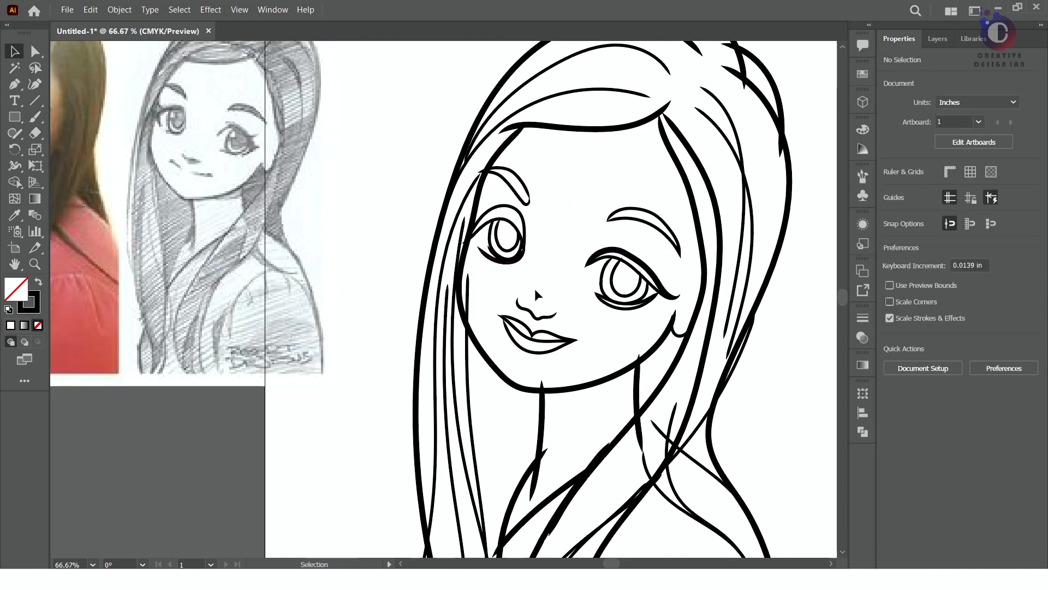
click(628, 309)
click(944, 204)
click(579, 312)
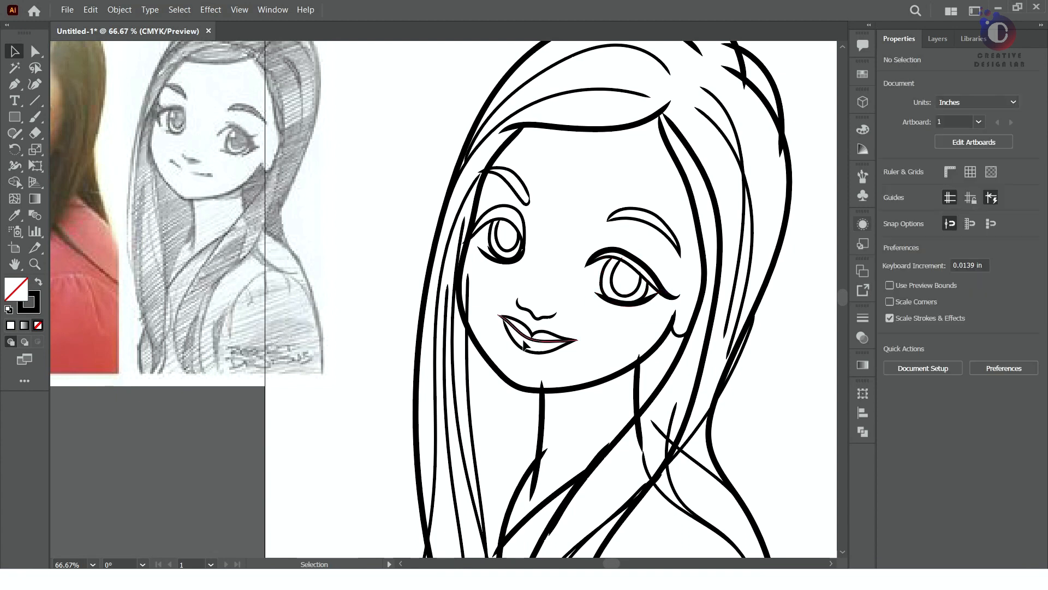
Delete the surplus line along the lower edge of the left eye
click(496, 255)
scroll(495, 255, up, 5)
key(Delete)
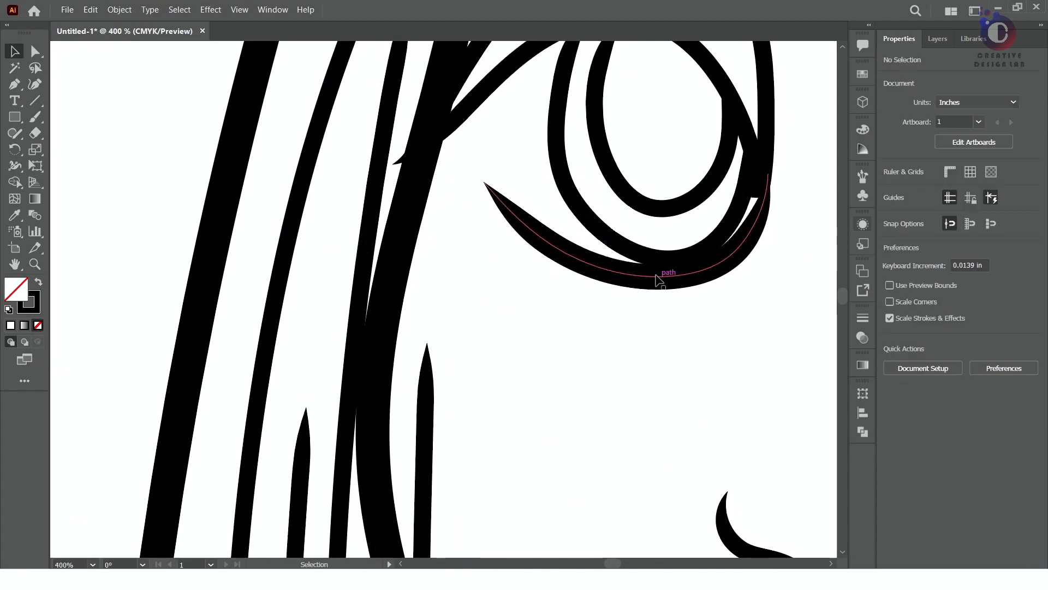
Examine the left eye's upper lid path up close and check the overall line art
scroll(674, 289, down, 5)
scroll(681, 281, up, 1)
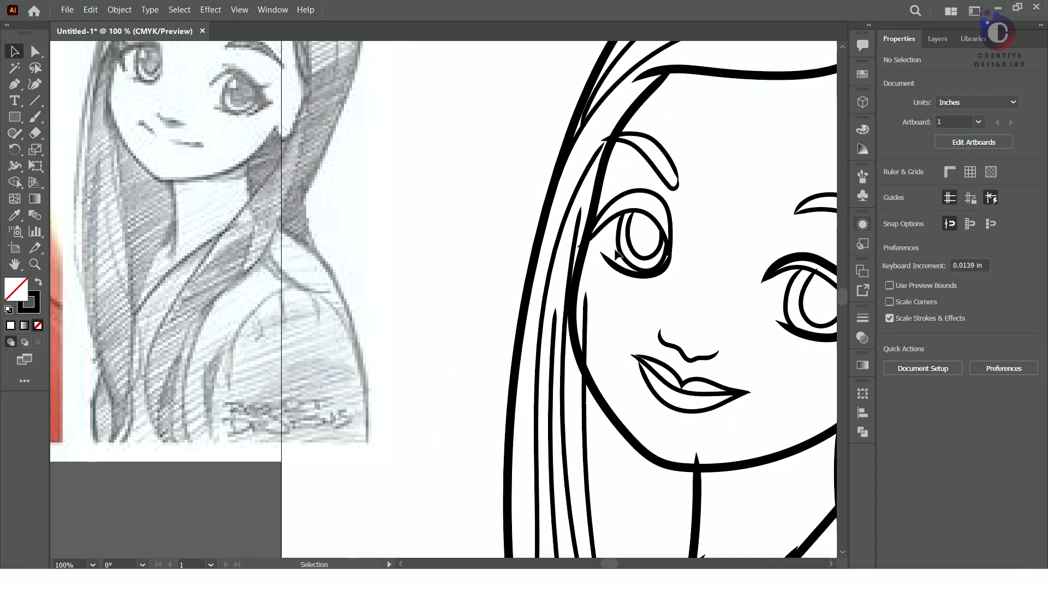
scroll(616, 252, up, 1)
scroll(604, 251, up, 1)
click(632, 141)
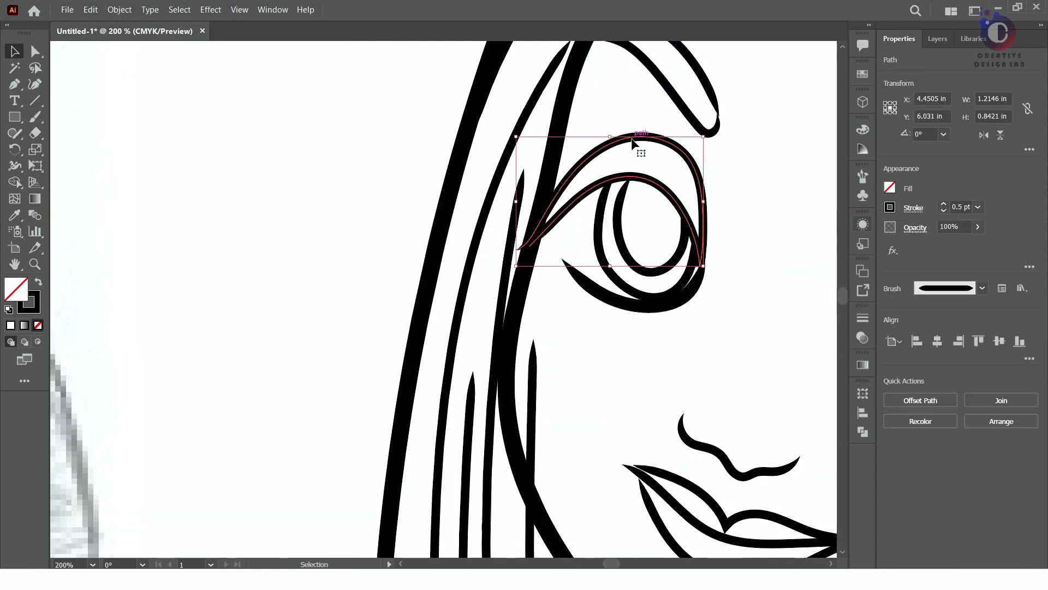
right_click(632, 140)
click(786, 117)
scroll(623, 207, down, 5)
scroll(646, 352, up, 1)
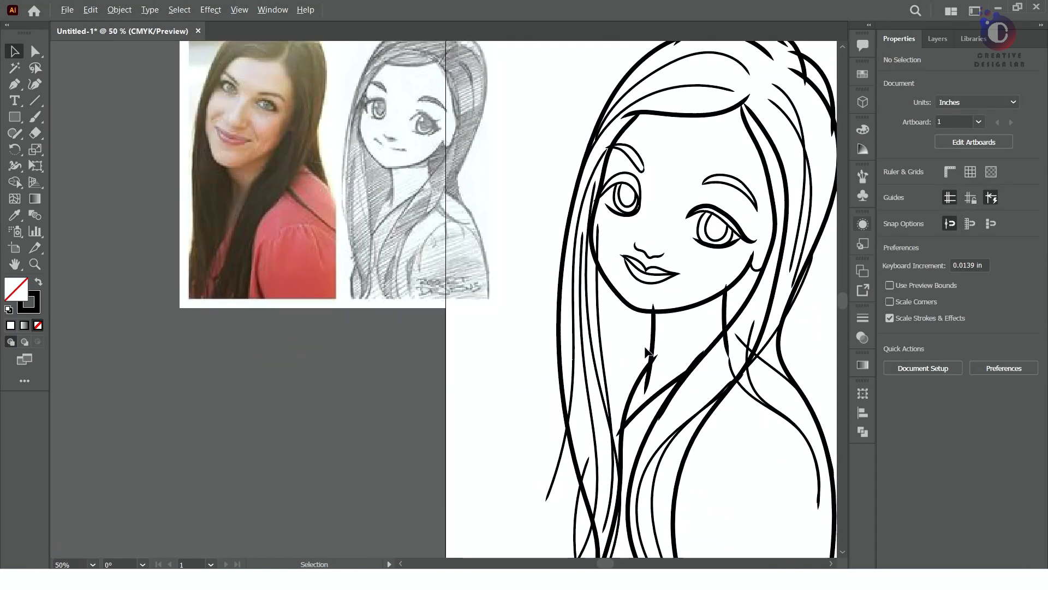
scroll(647, 354, down, 3)
scroll(651, 372, up, 3)
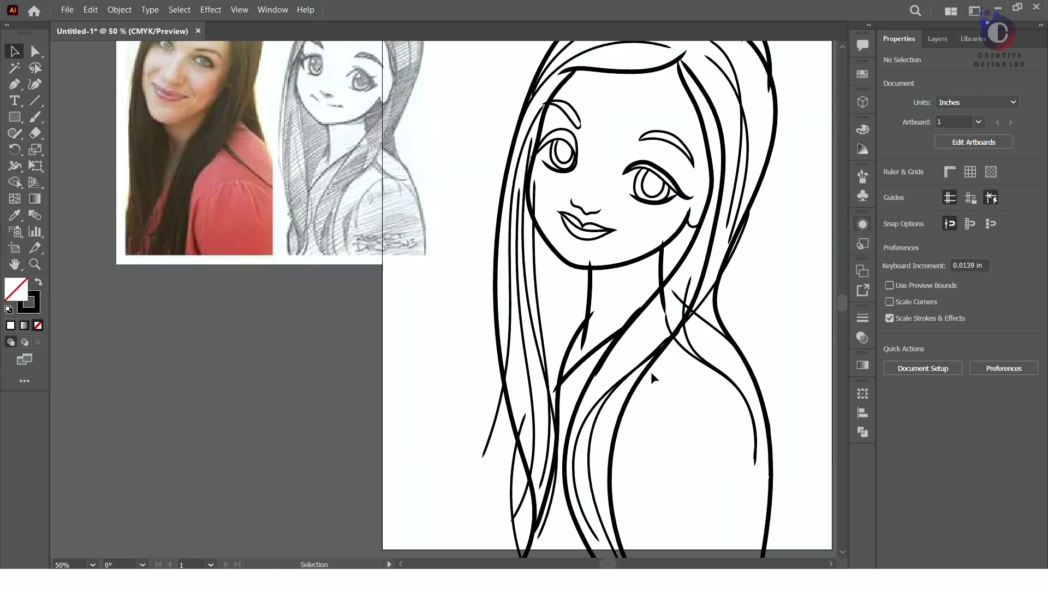
Paint the missing face edge between the right eye and the hair, and set its stroke to 1 pt
key(F7)
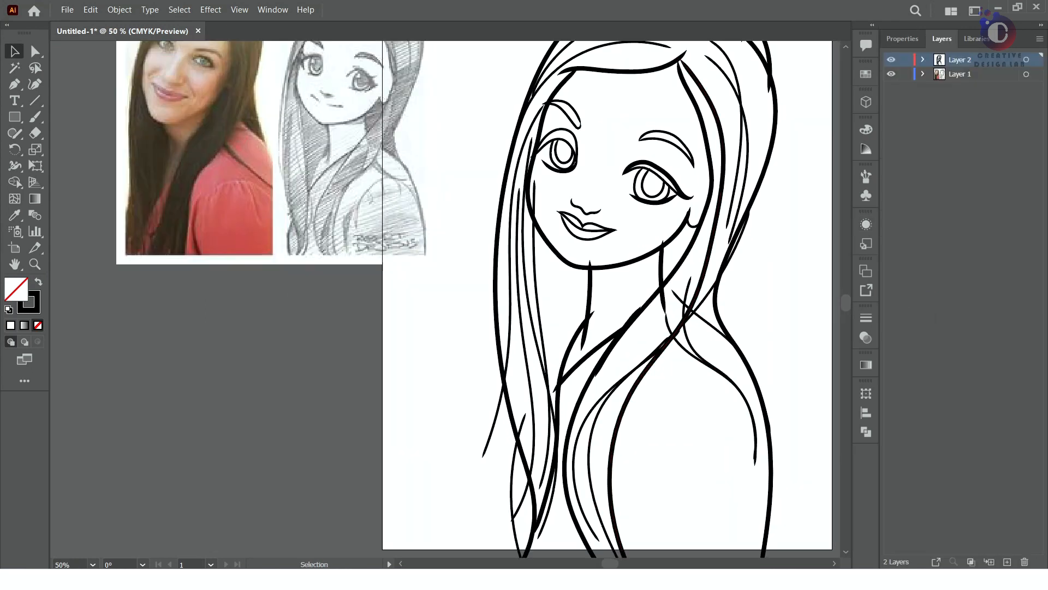
key(b)
click(902, 38)
click(942, 210)
click(942, 209)
key(v)
click(702, 158)
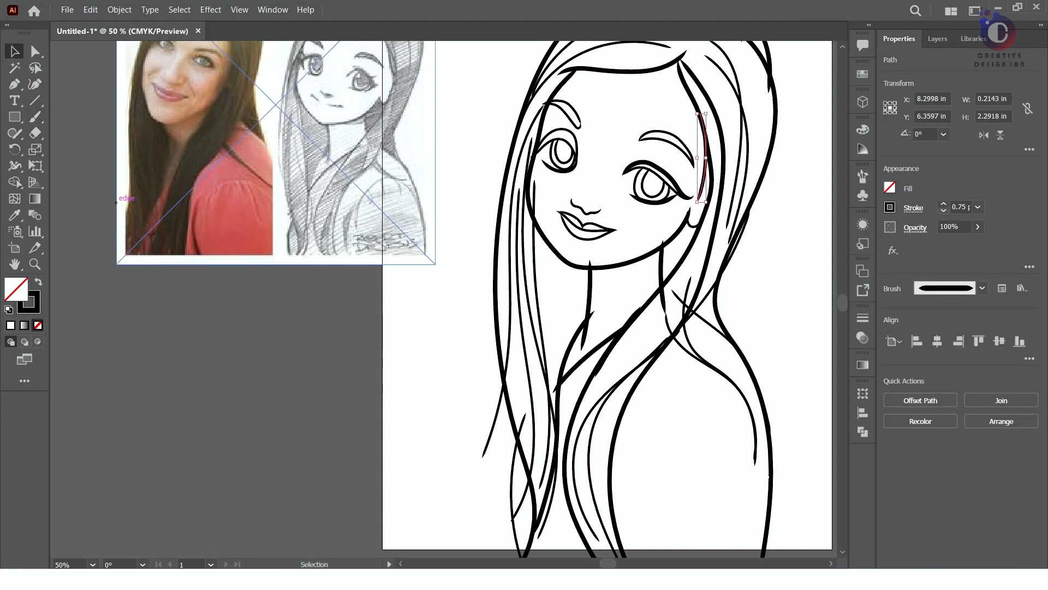
click(961, 207)
text(1)
key(Return)
click(167, 360)
Select all the traced line art and convert it into a Live Paint group
scroll(411, 353, down, 1)
scroll(549, 303, up, 1)
scroll(542, 267, down, 1)
click(942, 39)
key(ctrl+a)
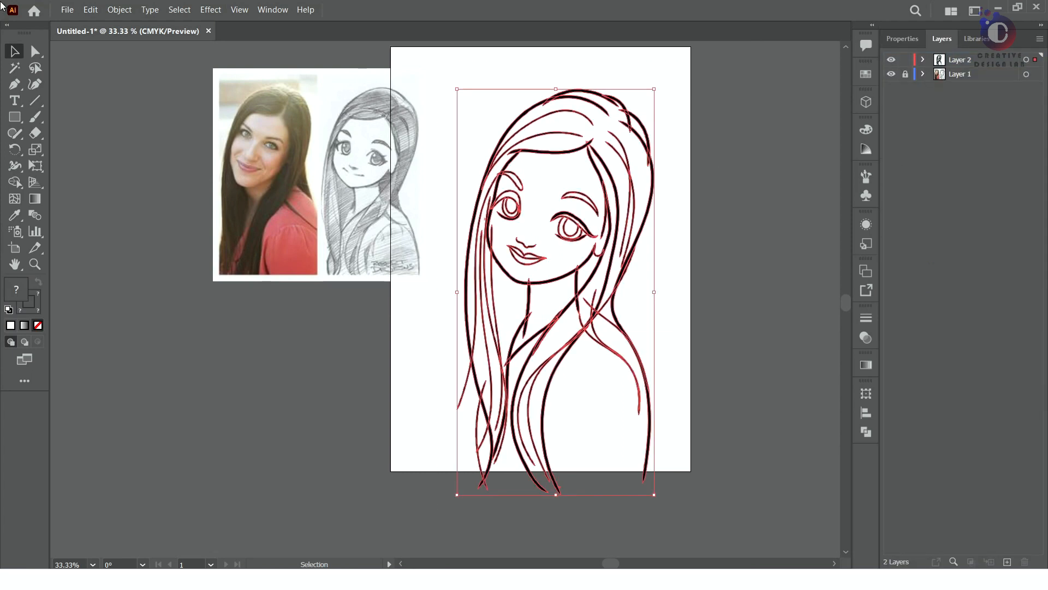
click(120, 9)
mouse_move(240, 384)
click(314, 384)
Expand the Live Paint line art into filled shapes
click(119, 10)
click(438, 321)
right_click(572, 282)
click(637, 380)
click(670, 328)
drag(438, 60, 663, 471)
click(119, 10)
mouse_move(259, 384)
click(314, 445)
click(745, 251)
Ungroup the expanded line art so its pieces can be selected separately
scroll(677, 129, up, 4)
click(468, 133)
click(572, 150)
mouse_move(446, 161)
mouse_down()
mouse_move(644, 248)
mouse_move(675, 326)
mouse_up()
click(317, 181)
scroll(383, 106, down, 4)
mouse_move(262, 68)
mouse_down()
mouse_move(297, 179)
mouse_move(382, 305)
mouse_up()
right_click(383, 308)
click(419, 407)
right_click(368, 214)
click(551, 181)
Delete the overhanging line ends where strands cross around the crown of the hair
scroll(473, 133, up, 6)
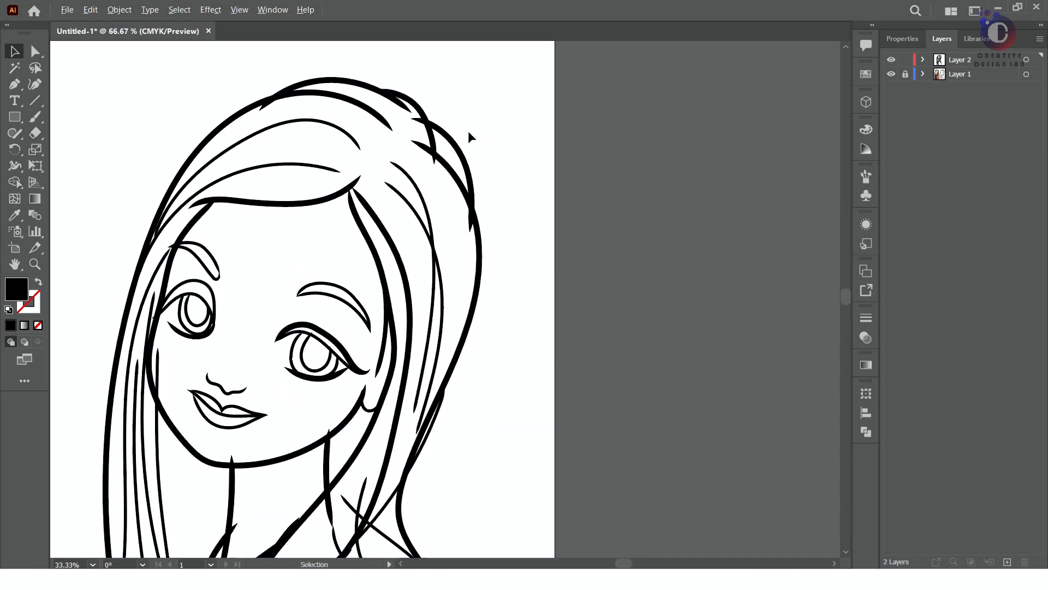
click(448, 286)
key(Delete)
click(381, 107)
key(Delete)
scroll(404, 234, down, 2)
click(617, 479)
key(Delete)
Clean up the facial line art by deleting surplus line ends around the face and jaw
scroll(431, 164, down, 6)
scroll(409, 174, up, 2)
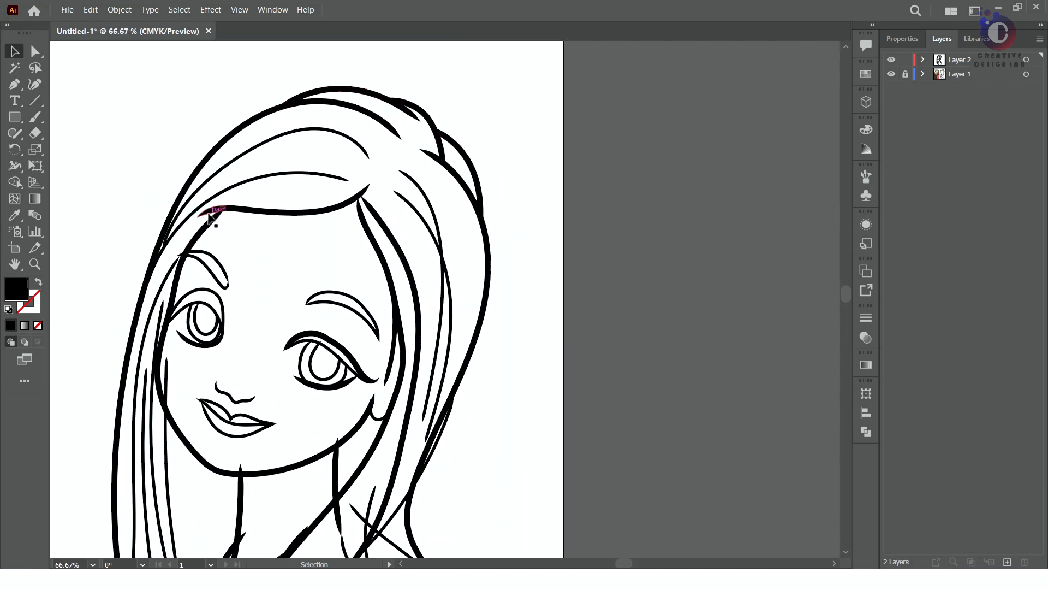
scroll(181, 219, down, 2)
scroll(177, 227, up, 6)
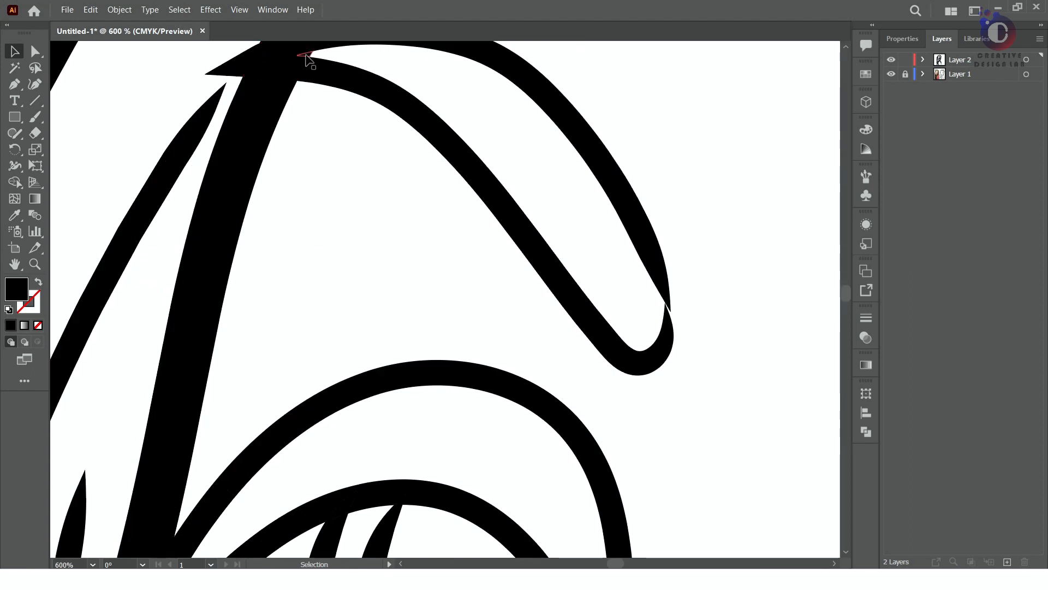
scroll(311, 190, down, 3)
scroll(260, 338, down, 2)
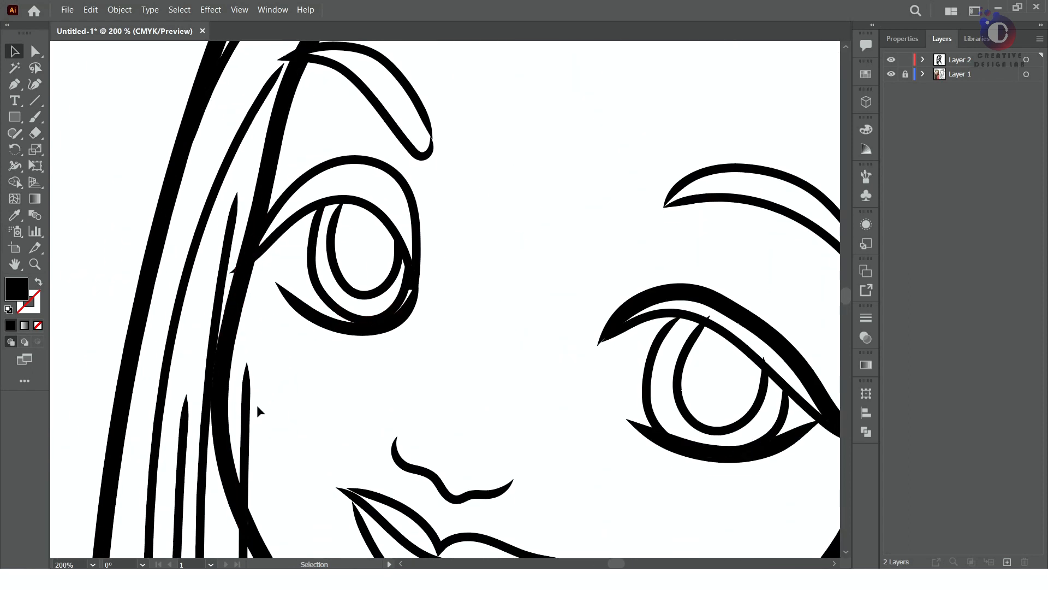
scroll(304, 347, down, 5)
scroll(304, 347, right, 4)
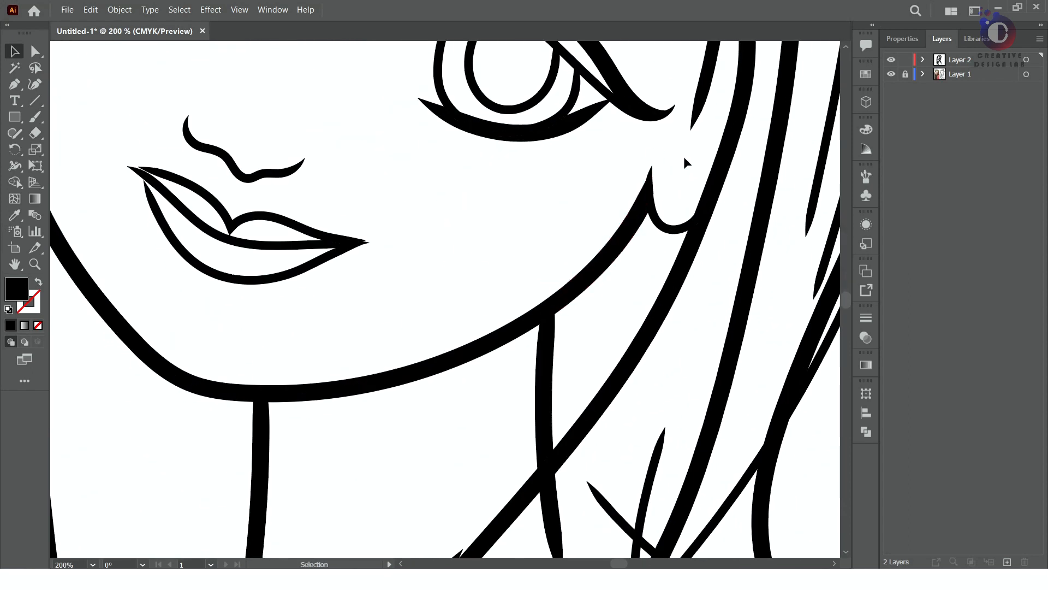
scroll(660, 221, down, 3)
scroll(529, 436, up, 3)
click(507, 265)
key(Delete)
Delete the surplus line pieces crossing the neck, the shoulder and the hair beside them
scroll(513, 274, down, 3)
click(569, 274)
key(Delete)
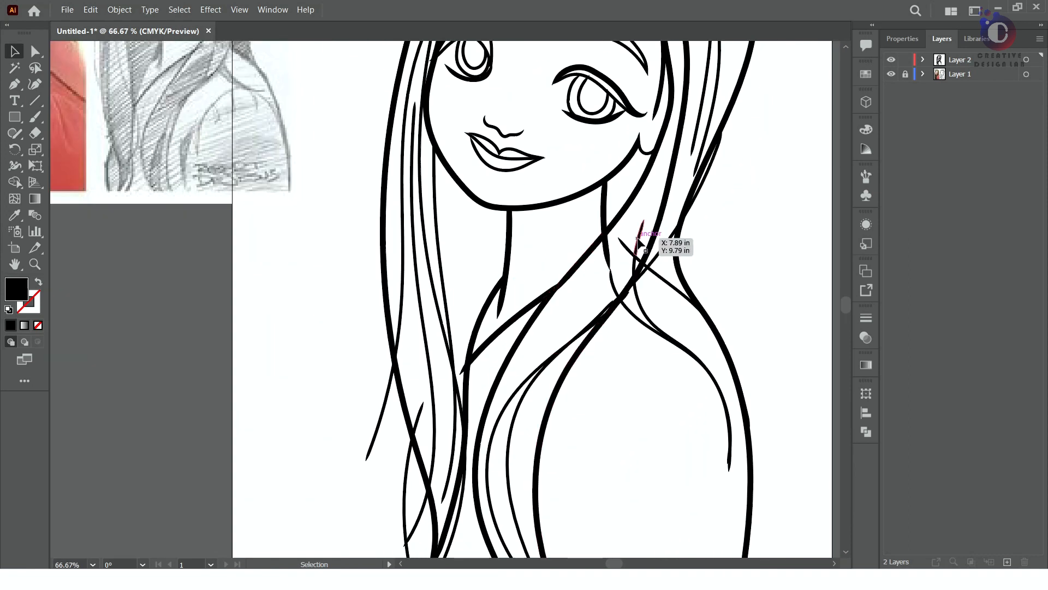
click(614, 274)
key(Delete)
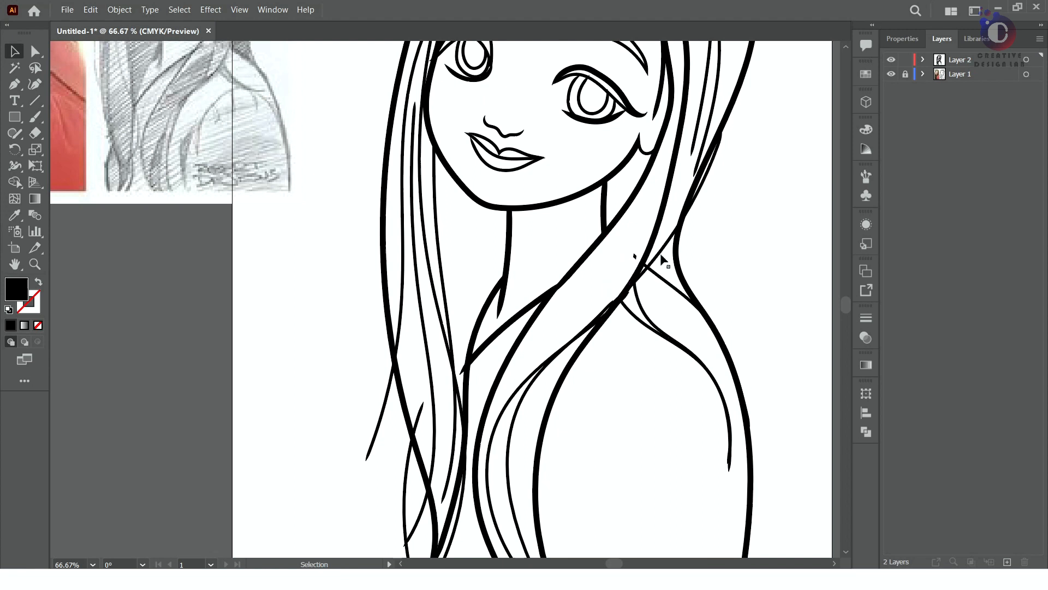
click(671, 289)
key(Delete)
click(705, 177)
key(Delete)
Delete the stray strand ends sticking out of the lower hair on the left side of the figure
scroll(682, 303, down, 1)
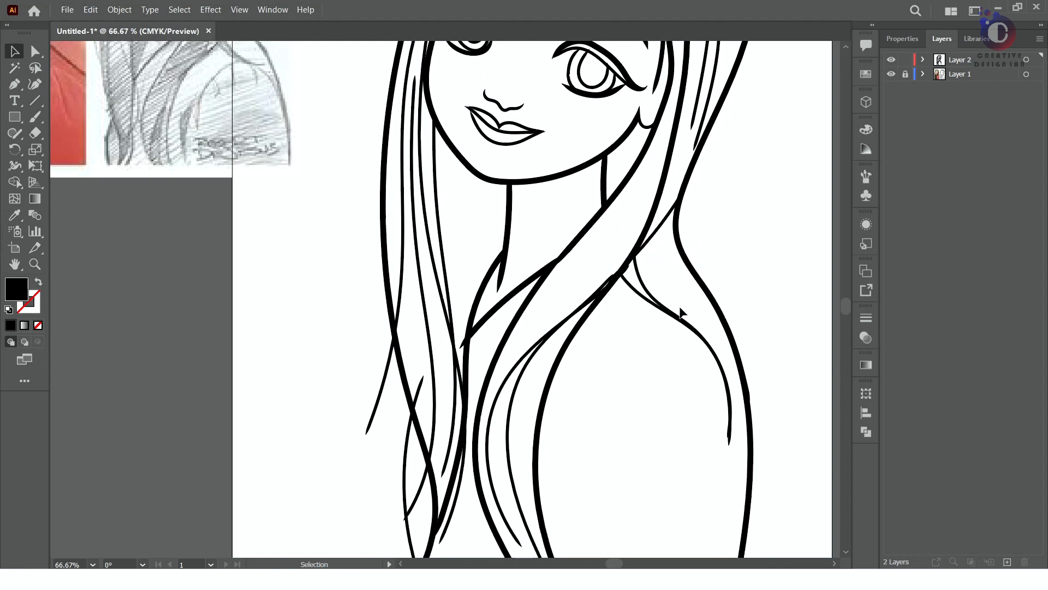
scroll(556, 296, up, 2)
click(726, 488)
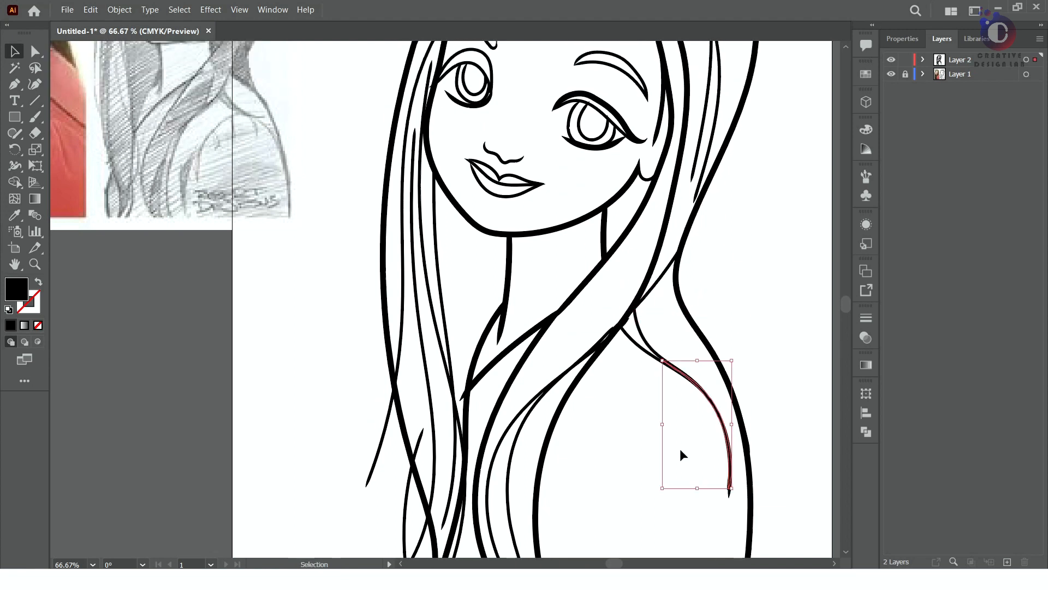
scroll(679, 448, down, 7)
click(423, 350)
key(Delete)
scroll(464, 287, up, 3)
click(464, 252)
key(Delete)
click(384, 290)
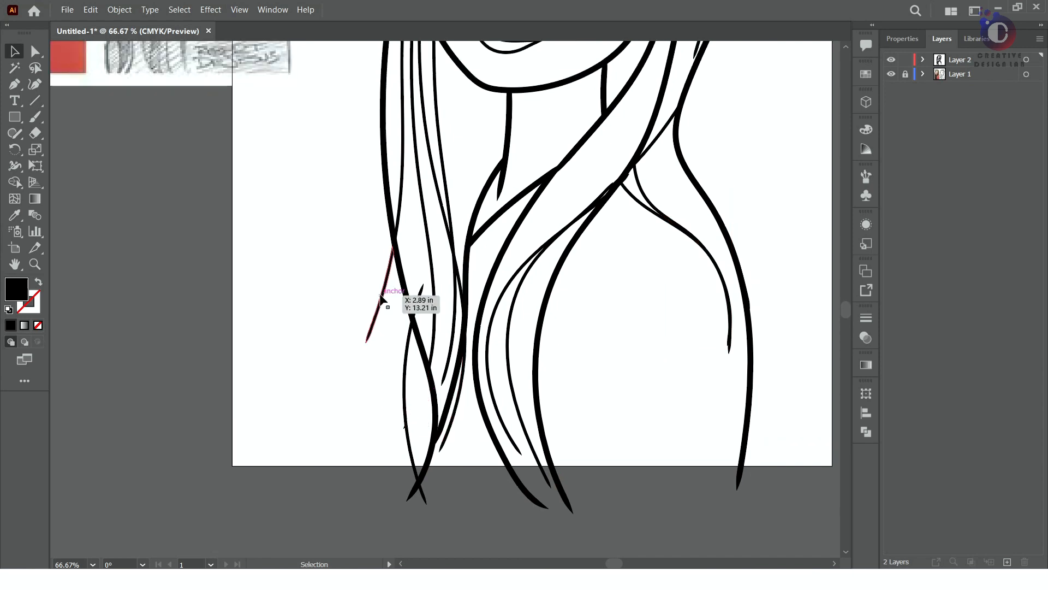
key(Delete)
click(419, 299)
scroll(419, 300, up, 7)
scroll(576, 231, down, 2)
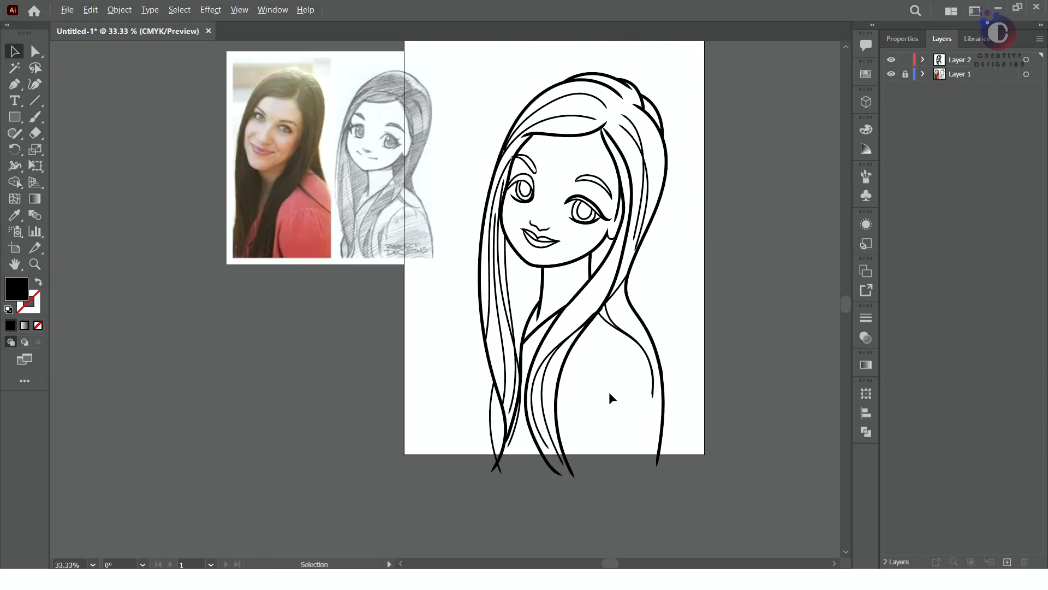
Examine the cleaned line art for leftover overlaps and stray ends
scroll(575, 451, up, 1)
scroll(575, 453, down, 1)
scroll(575, 453, up, 1)
scroll(575, 453, down, 1)
scroll(574, 453, up, 1)
scroll(575, 453, down, 1)
key(space)
drag(604, 230, 565, 274)
Select the whole line drawing and activate the Live Paint Bucket tool
drag(410, 140, 647, 517)
click(551, 206)
mouse_move(15, 182)
mouse_down()
mouse_move(55, 178)
mouse_move(82, 194)
mouse_up()
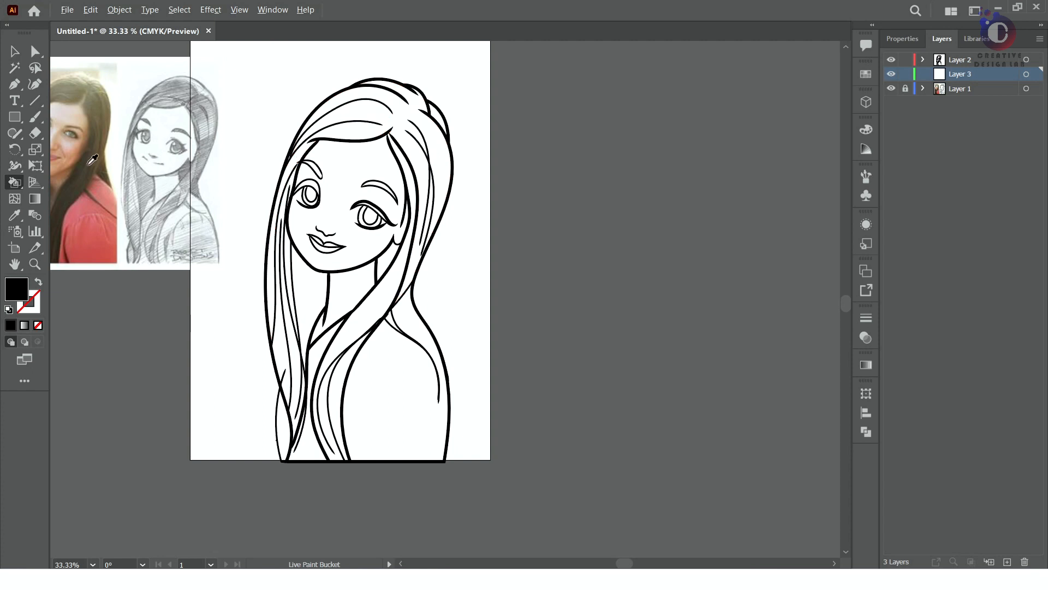
alt+click(85, 169)
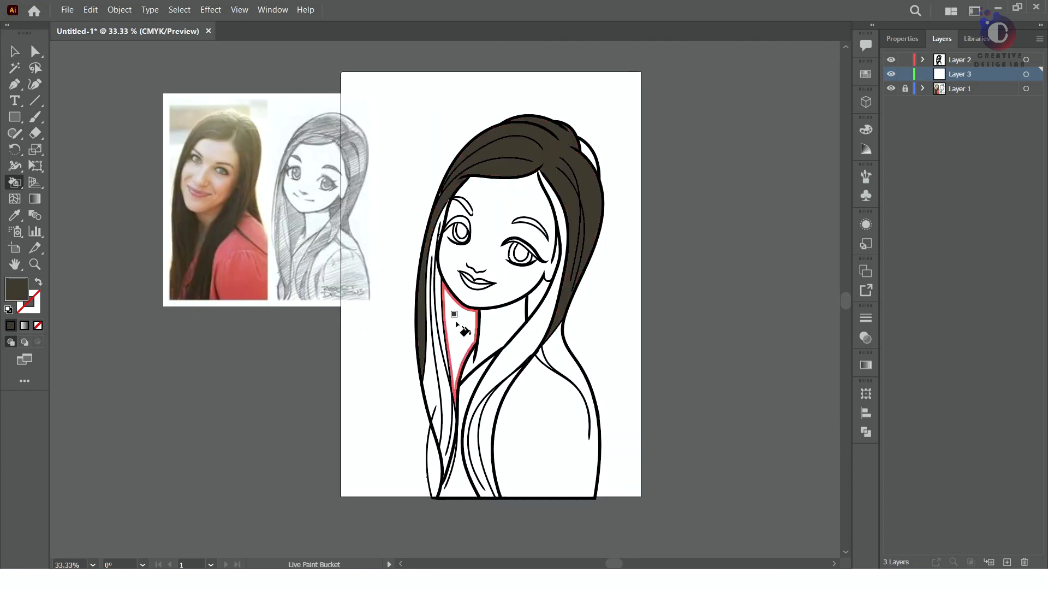
Fill all the hair sections with an olive brown sampled from the hair in the reference photo
alt+click(246, 134)
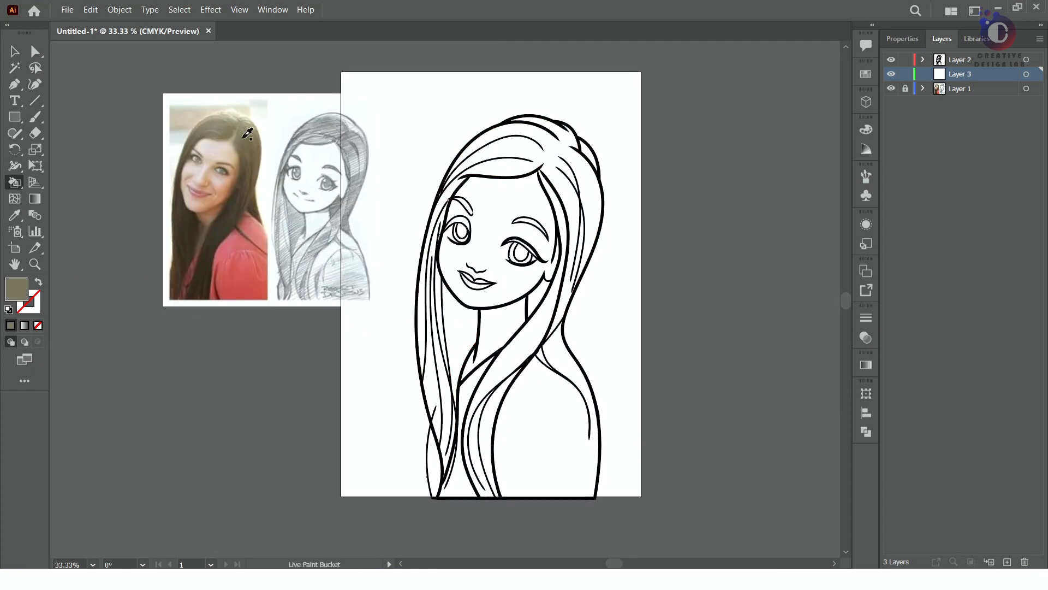
click(573, 245)
click(492, 376)
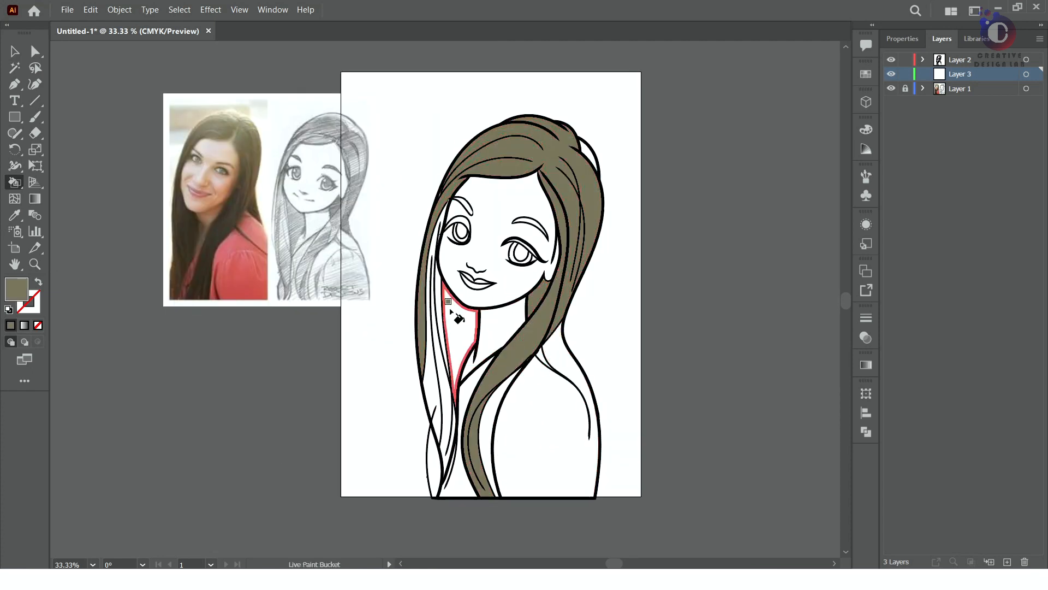
drag(450, 310, 430, 311)
click(544, 359)
click(485, 416)
click(589, 156)
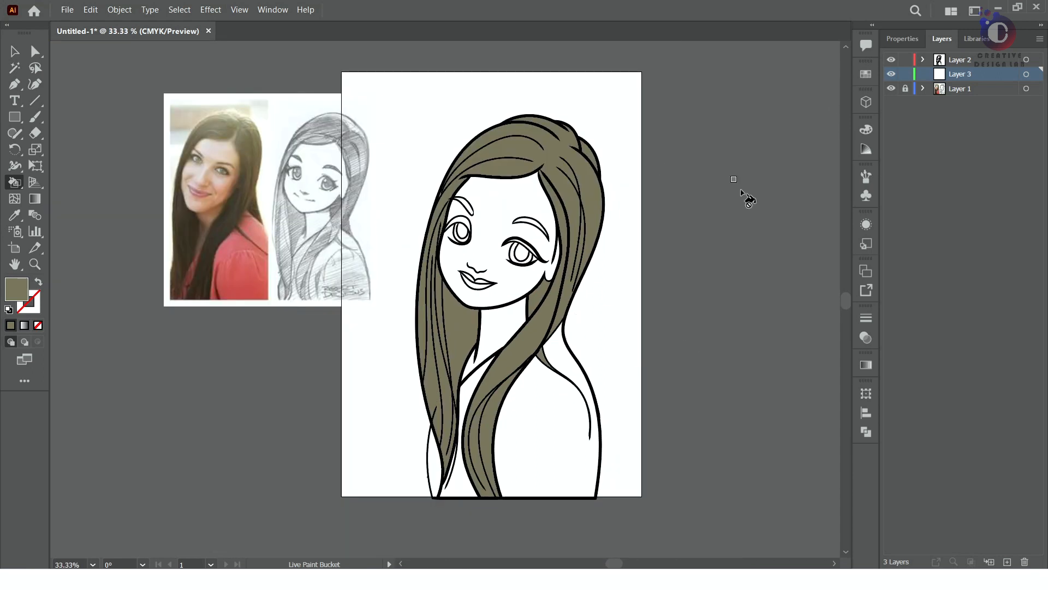
Fill the remaining blouse sections beside the hair with coral red
click(475, 393)
click(437, 470)
click(15, 51)
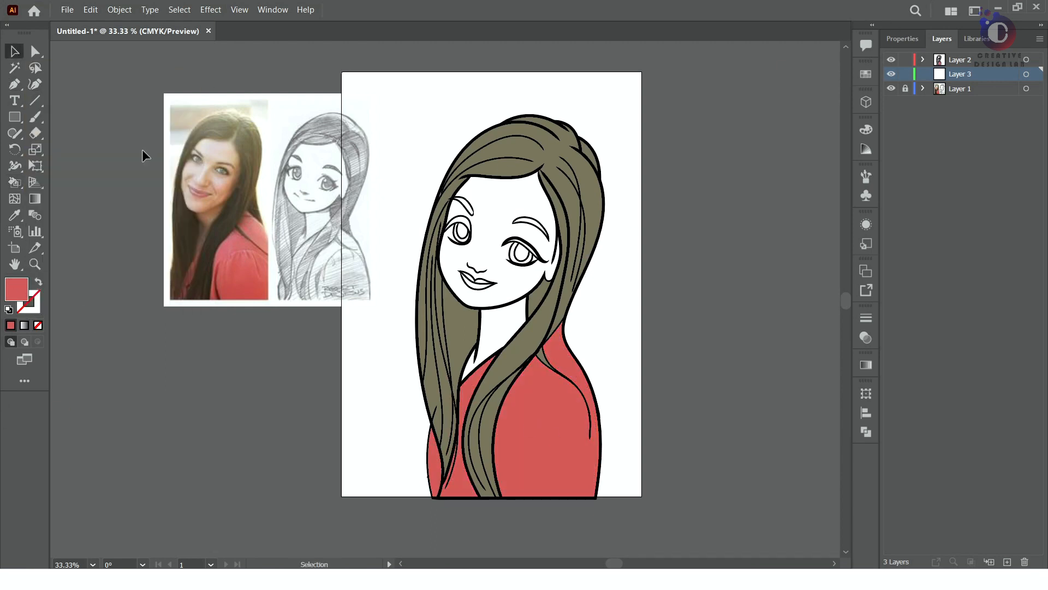
Fill the eyebrows and upper eyelids with dark brown, sampling the hair in the reference photo
scroll(197, 155, up, 3)
key(i)
click(317, 231)
scroll(328, 232, down, 3)
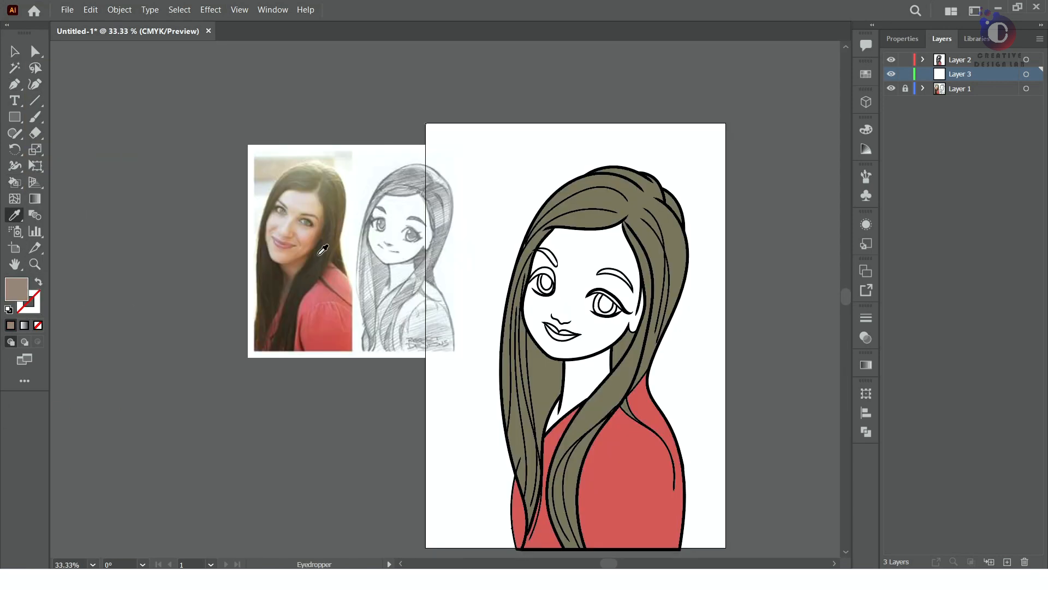
click(319, 255)
click(15, 183)
click(548, 256)
click(617, 274)
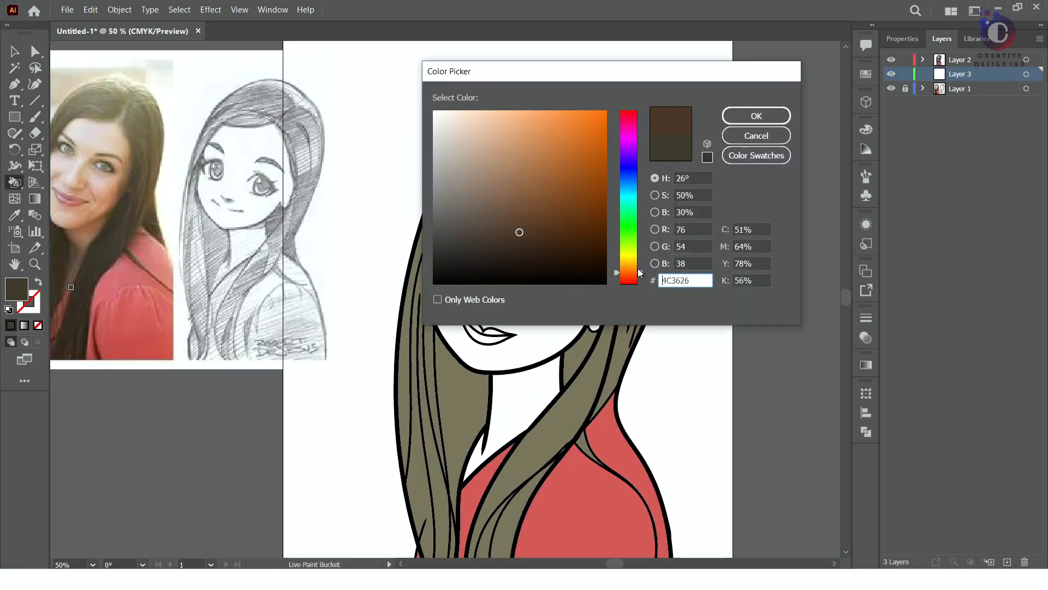
key(Return)
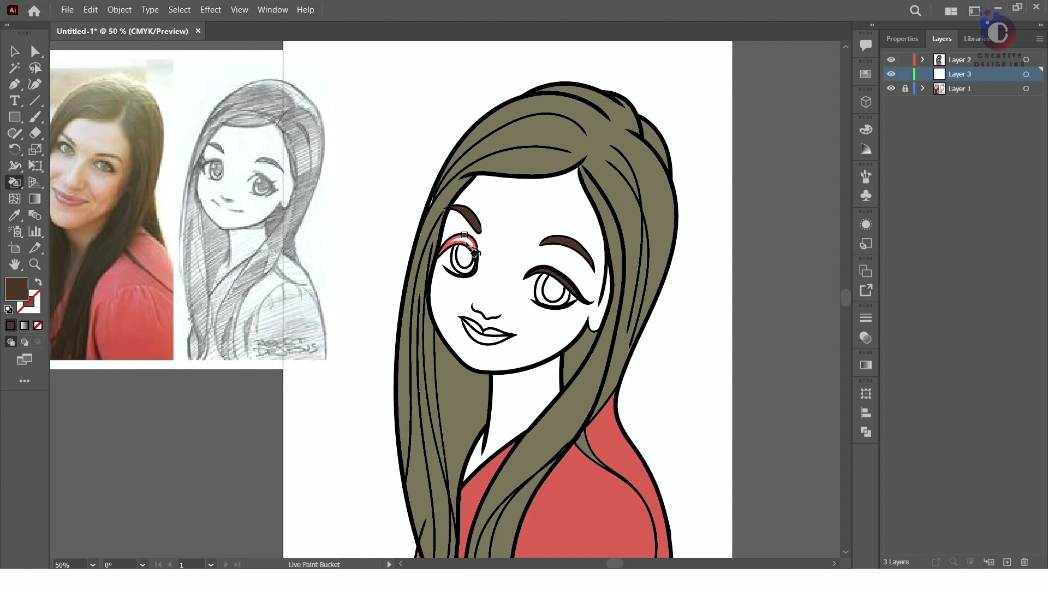
Try filling the left iris with green and undo the fill
double_click(17, 290)
drag(627, 257, 626, 244)
drag(561, 220, 557, 202)
key(Return)
click(458, 262)
key(ctrl+z)
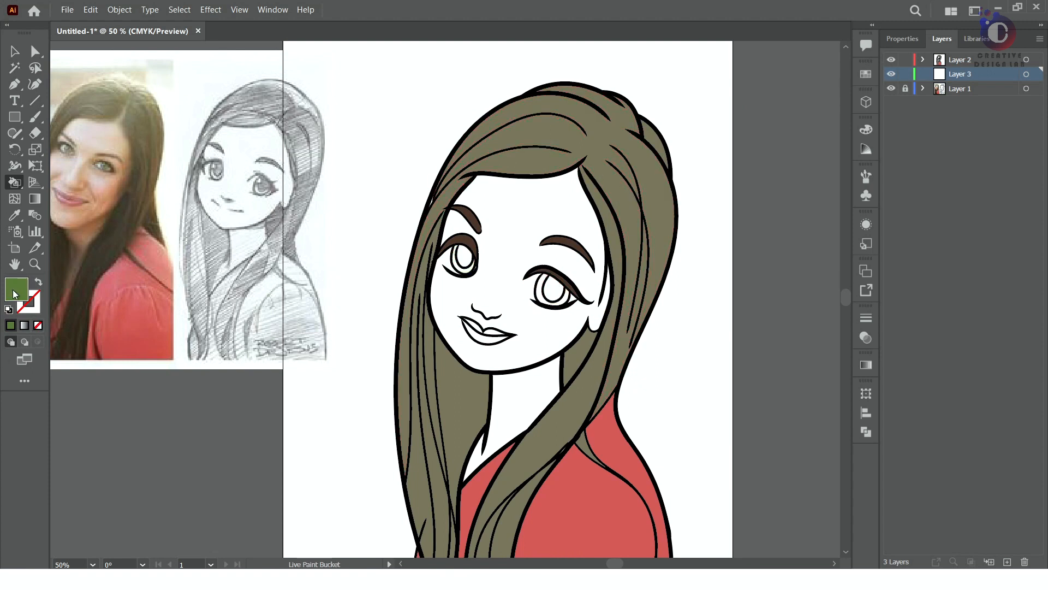
Choose a dark teal fill and apply it to both irises
double_click(16, 291)
mouse_move(627, 244)
mouse_down()
mouse_move(632, 191)
mouse_move(615, 192)
mouse_move(618, 179)
mouse_move(618, 191)
mouse_up()
click(597, 203)
click(749, 116)
click(460, 269)
click(546, 299)
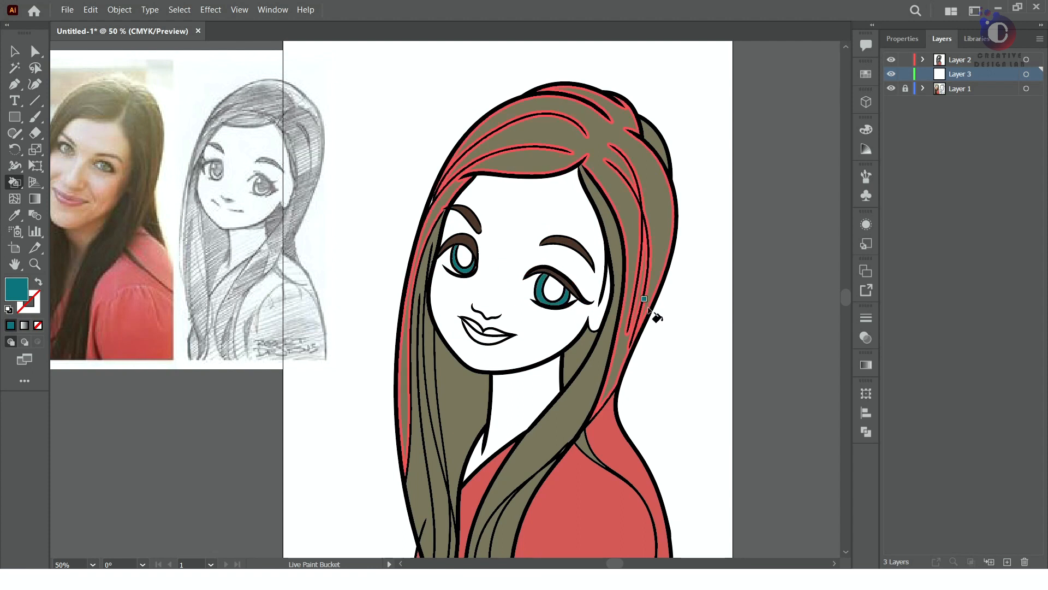
Choose a dark reddish brown fill and apply it to both pupils
double_click(15, 290)
click(475, 242)
click(626, 258)
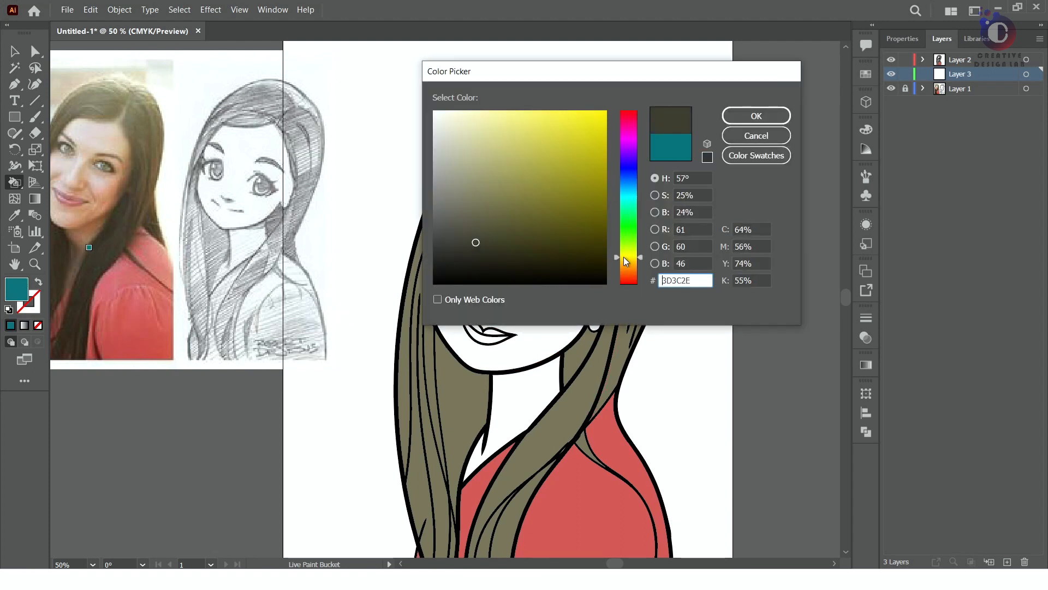
drag(624, 258, 624, 269)
click(606, 208)
click(606, 231)
click(756, 116)
click(465, 255)
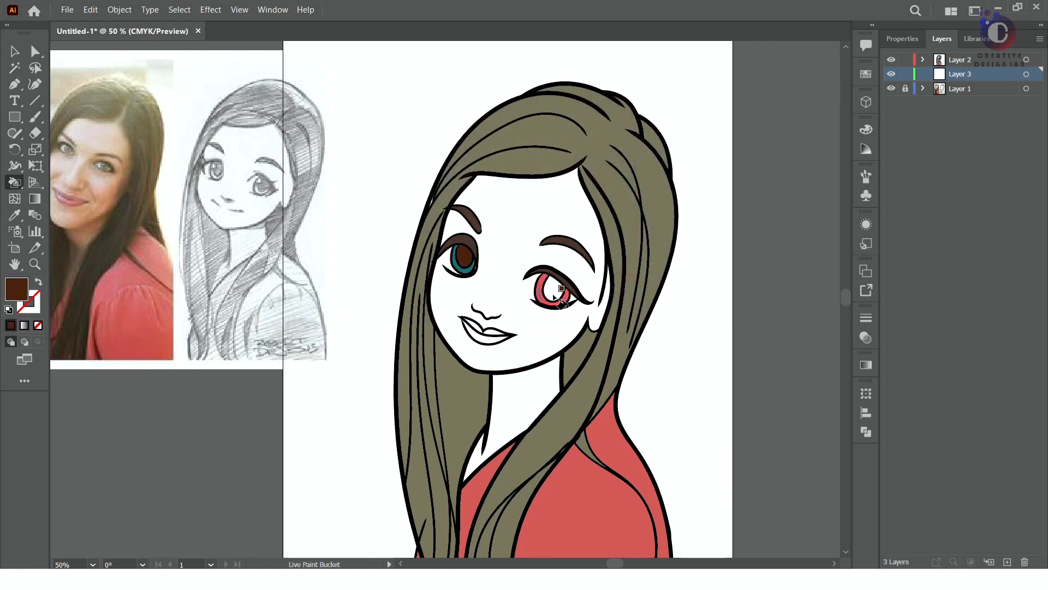
click(554, 295)
scroll(553, 306, down, 1)
scroll(549, 327, up, 2)
Set the fill to black and recolour both pupils with it
double_click(16, 291)
click(435, 284)
click(756, 116)
click(465, 255)
click(585, 296)
scroll(477, 382, down, 2)
scroll(476, 382, up, 2)
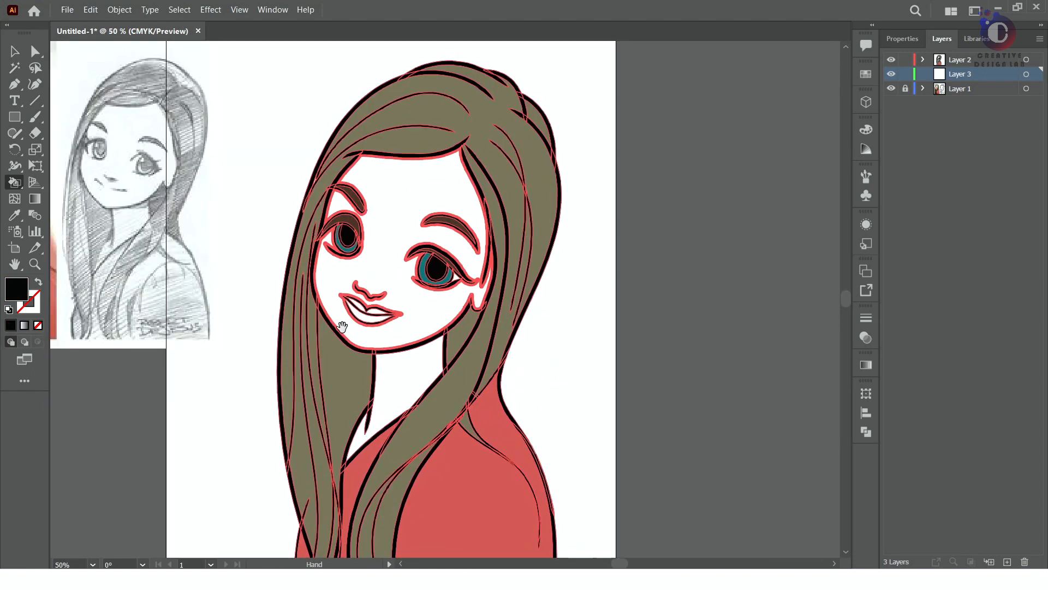
Fill the upper and lower lips with pink sampled from the lips in the reference photo
scroll(155, 276, left, 3)
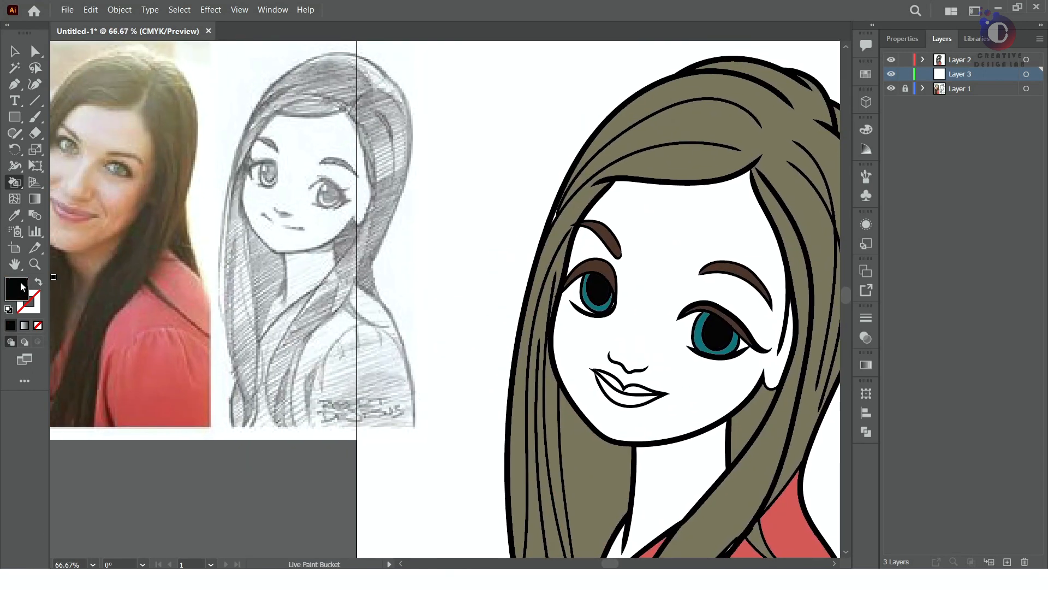
alt+click(75, 217)
click(635, 390)
click(628, 399)
Fill the face and neck with a pale tone sampled from the skin in the reference photo
scroll(523, 322, down, 3)
scroll(523, 322, up, 1)
alt+click(314, 226)
click(631, 284)
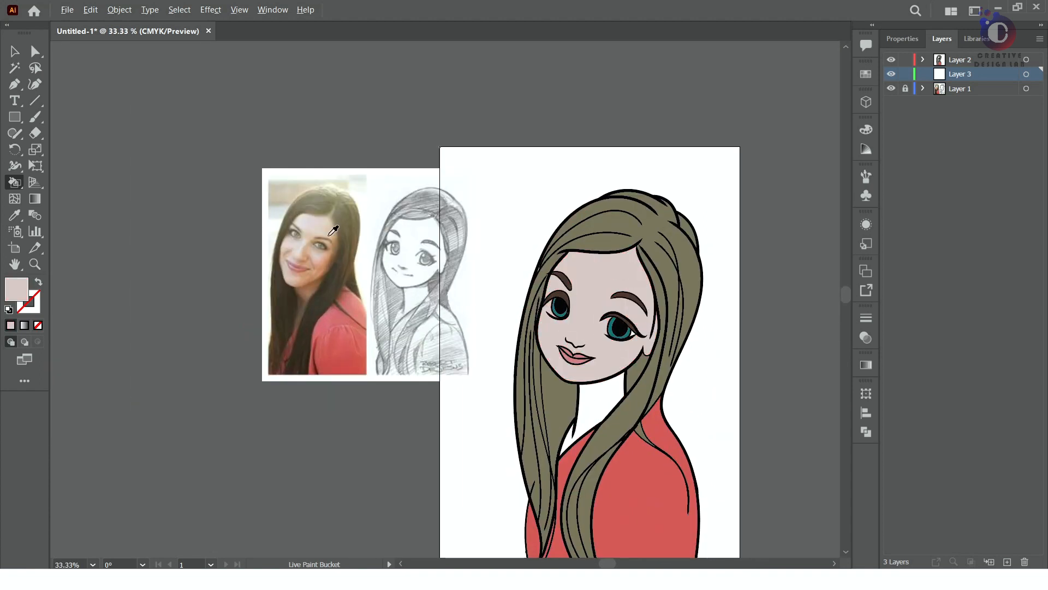
alt+click(306, 218)
click(625, 300)
click(604, 398)
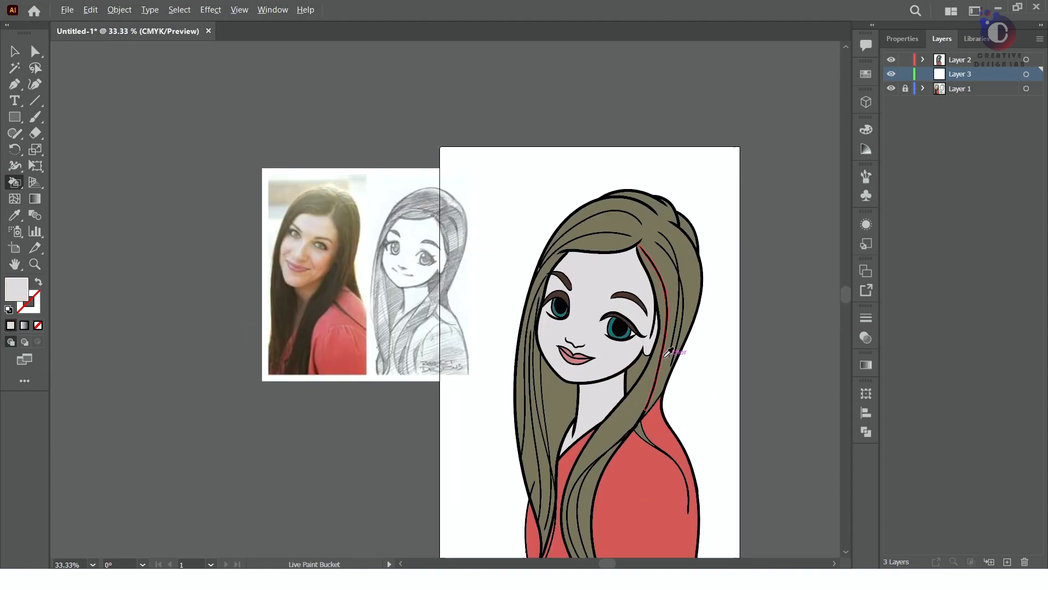
Choose a light peach skin tone and recolour the face and neck with it
scroll(769, 376, up, 1)
double_click(17, 290)
click(478, 113)
drag(618, 117, 612, 270)
click(462, 111)
click(461, 125)
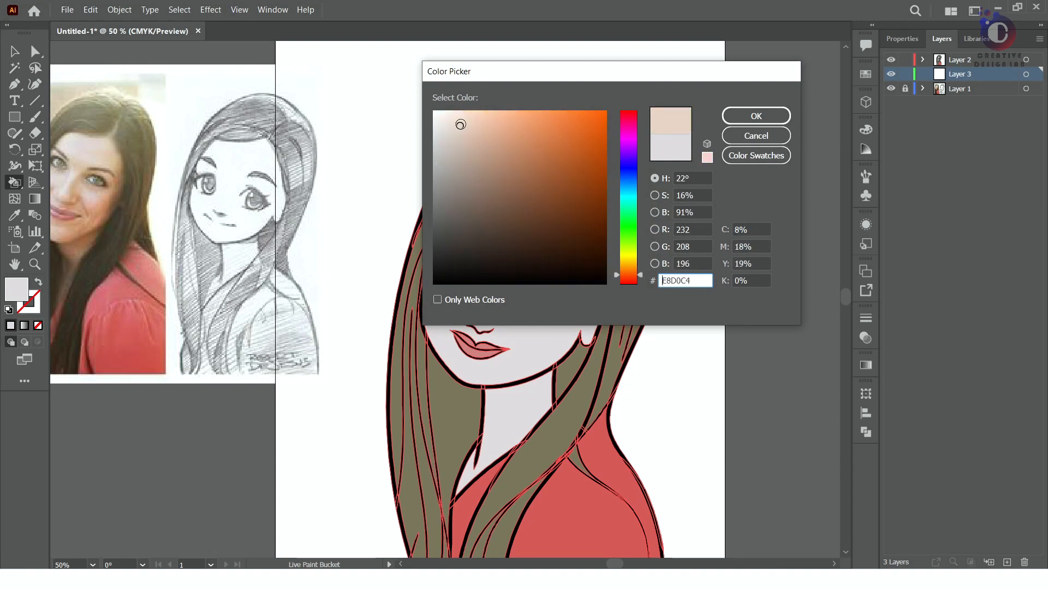
click(757, 116)
click(503, 360)
click(516, 407)
scroll(544, 279, down, 1)
scroll(545, 368, up, 1)
scroll(548, 280, up, 1)
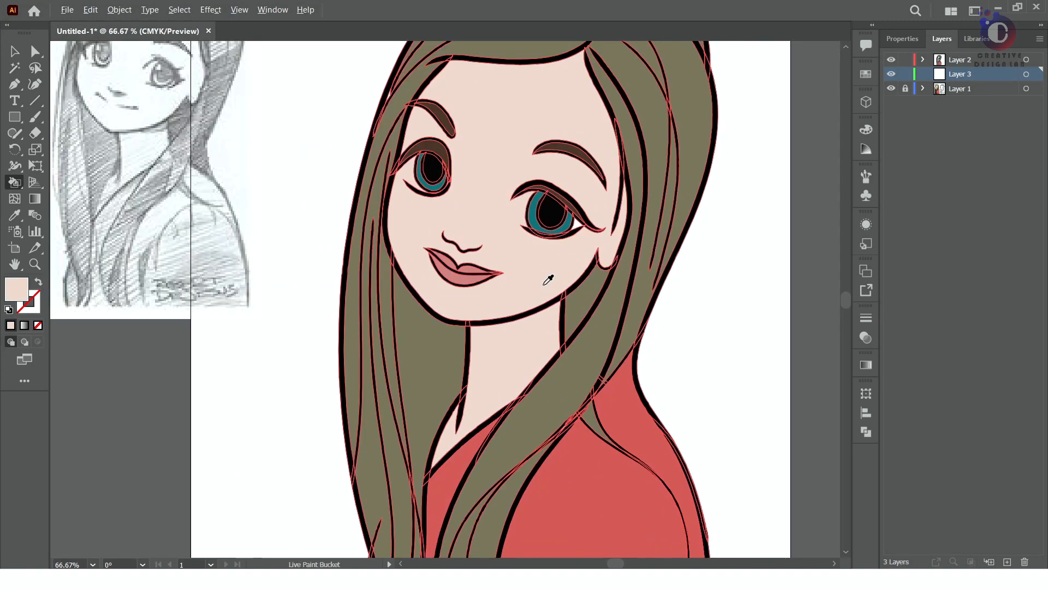
Deselect the artwork and add a new layer directly above Layer 3
scroll(548, 279, down, 1)
key(v)
click(682, 405)
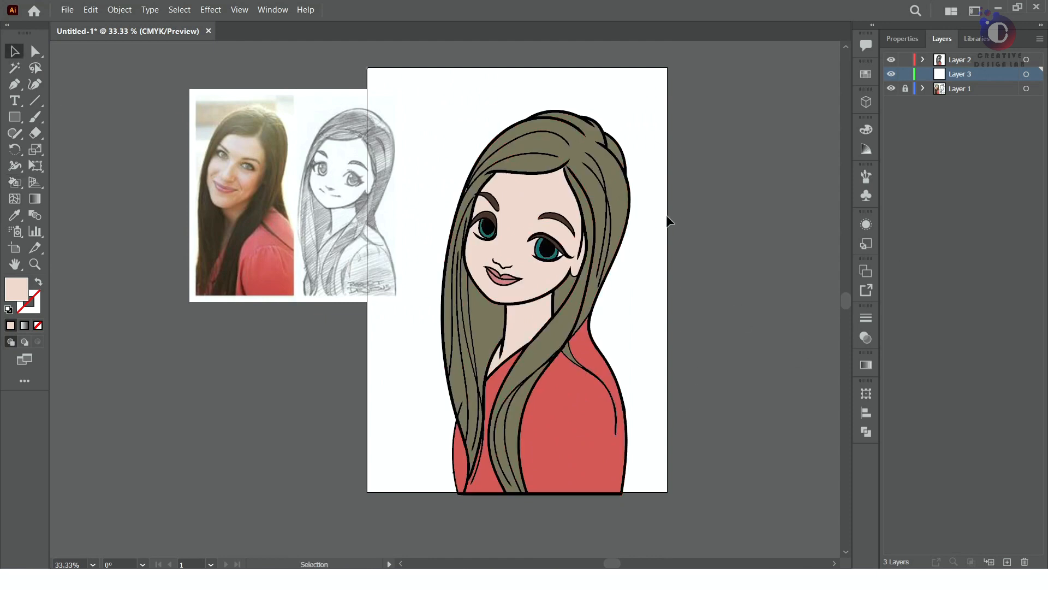
scroll(511, 248, up, 6)
scroll(759, 213, down, 2)
click(1007, 561)
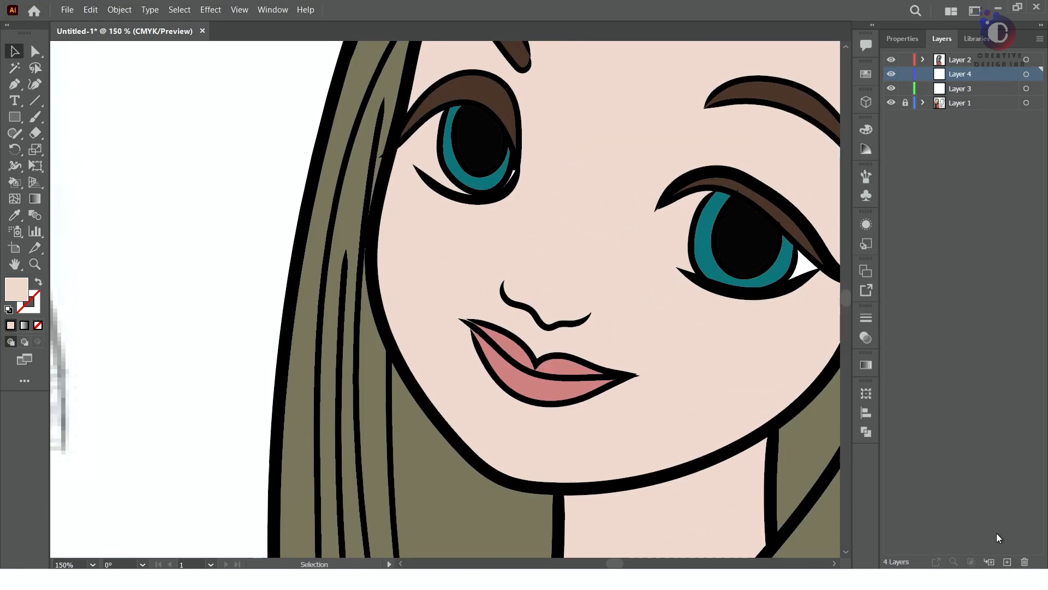
Set the fill colour to white (FFFFFF) with no artwork selected
double_click(16, 290)
drag(448, 120, 429, 106)
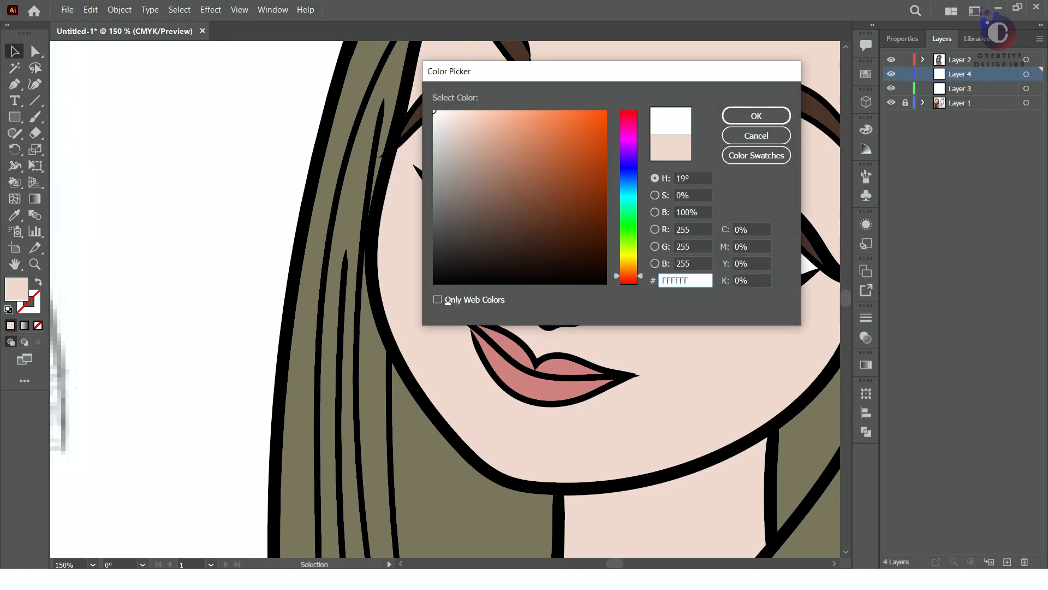
click(756, 116)
key(ctrl+a)
key(ctrl+shift+a)
key(b)
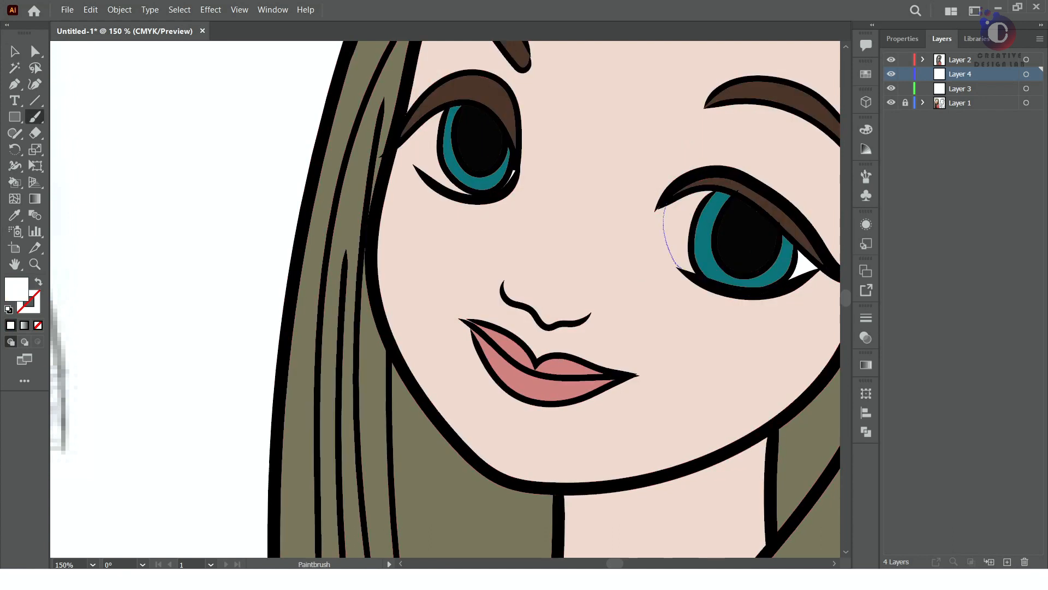
drag(720, 185, 666, 206)
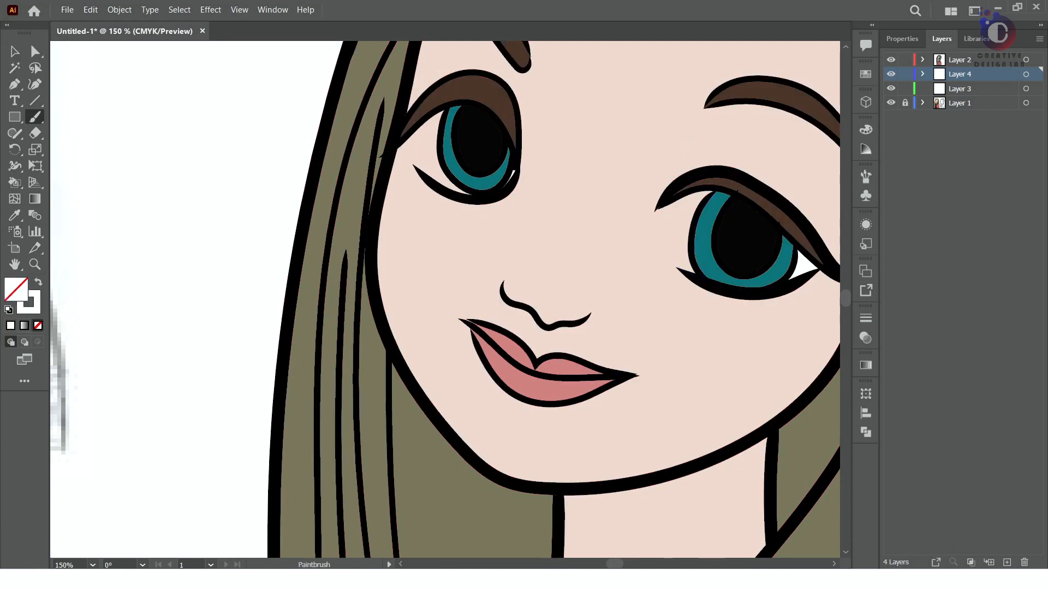
double_click(35, 117)
click(595, 372)
click(35, 117)
click(14, 84)
Try to draw the white of the larger eye beside the iris with the Pencil tool, using a white fill
click(14, 133)
click(90, 149)
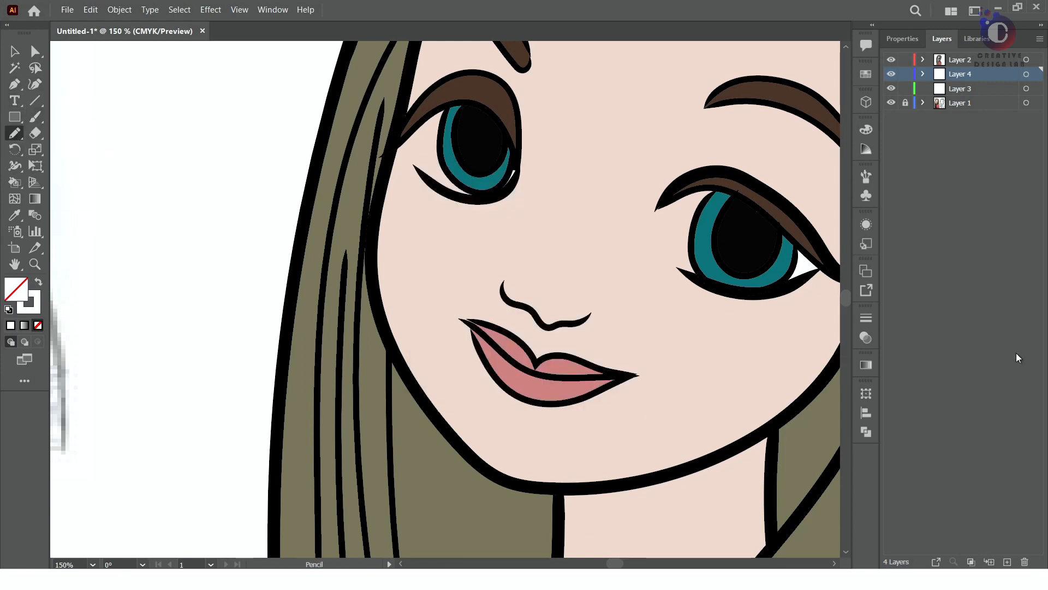
drag(657, 211, 699, 277)
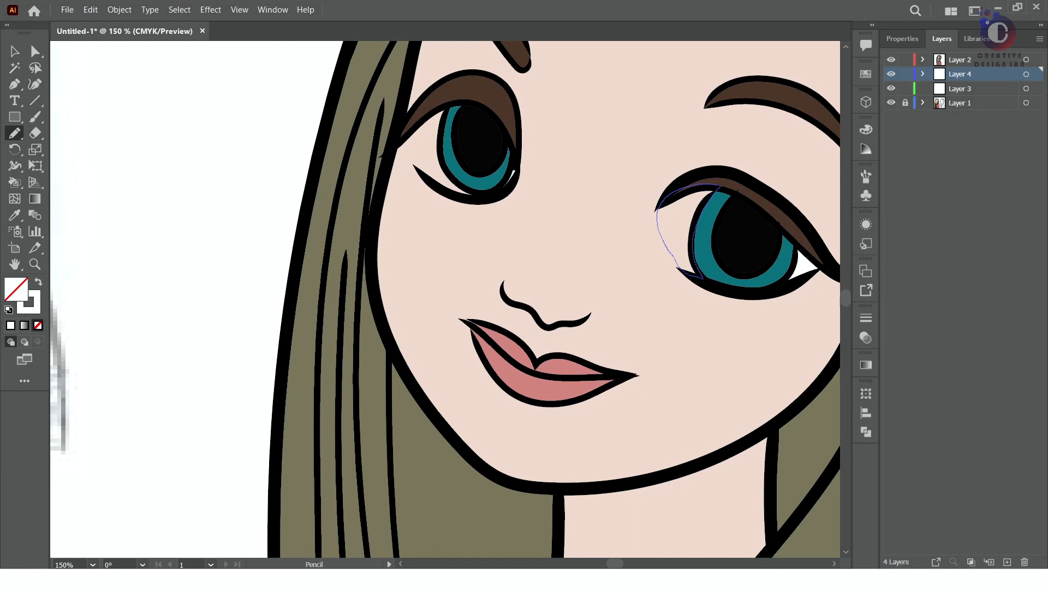
double_click(35, 308)
click(756, 136)
click(38, 325)
click(16, 290)
click(11, 325)
click(10, 325)
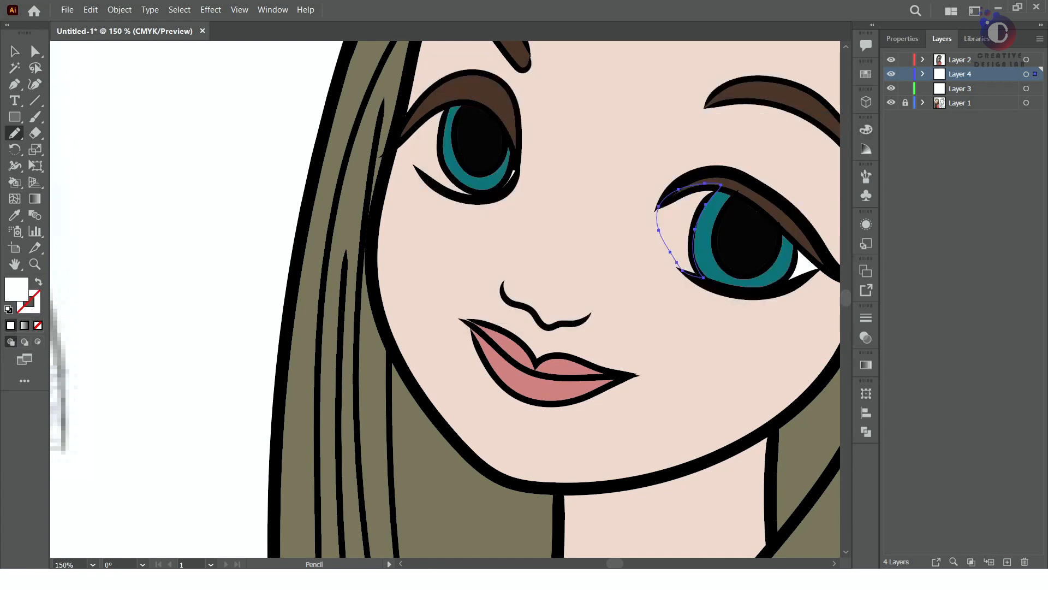
Move Layer 4 above Layer 2, check the artwork with Layer 2 hidden, and undo back past the drawn eye white
drag(960, 73, 960, 54)
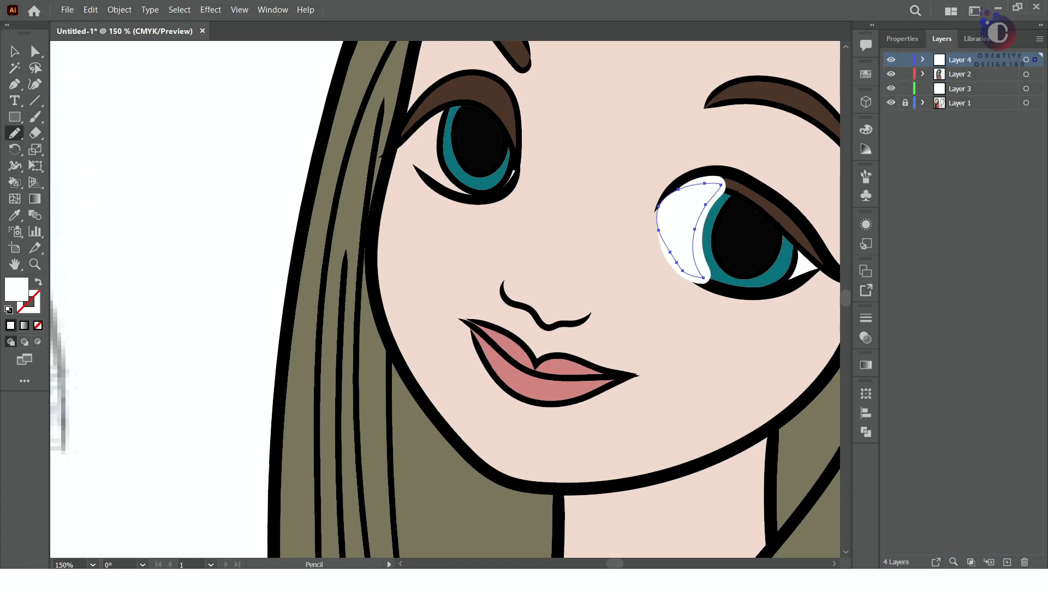
click(891, 74)
click(891, 74)
key(ctrl+z)
key(ctrl+z)
key(ctrl+z)
key(ctrl+z)
key(ctrl+z)
Move Layer 4 to the top of the layers and draw the larger eye's white beside the iris, filled with white
drag(960, 74, 960, 54)
drag(659, 211, 700, 276)
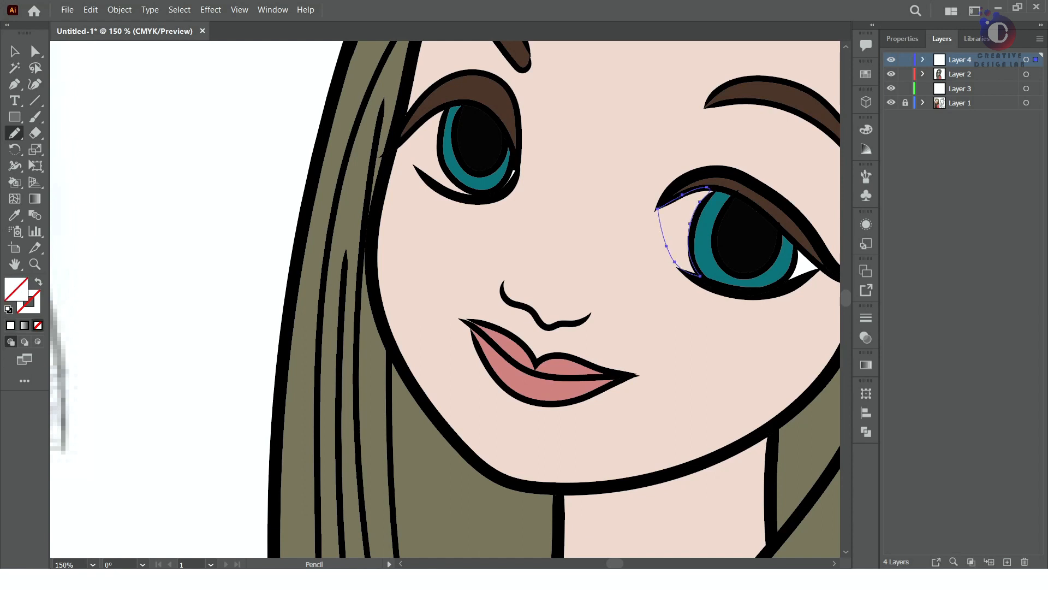
key(comma)
click(12, 49)
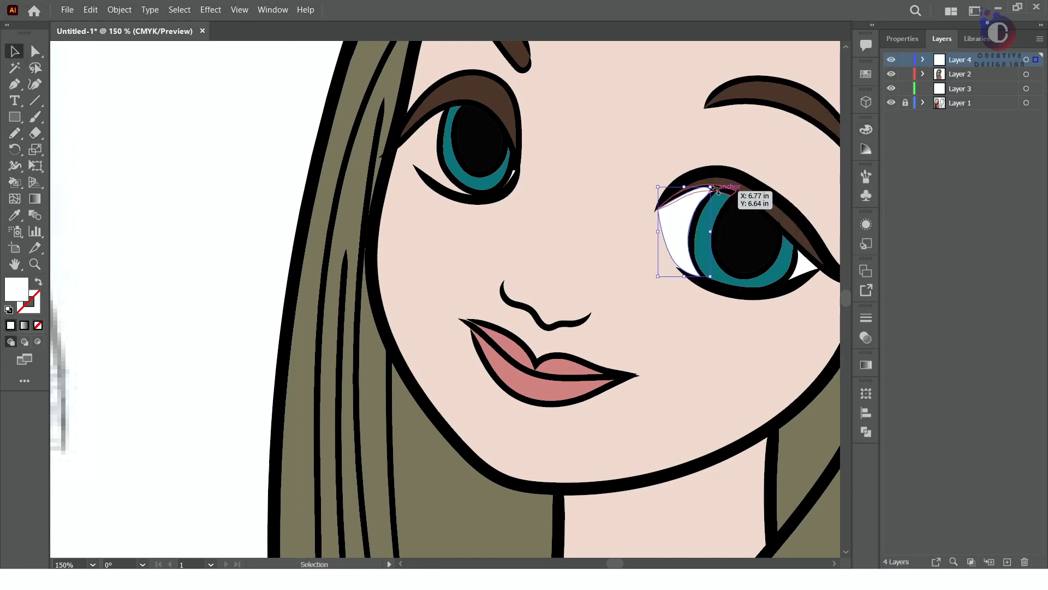
Adjust the anchor points of the larger eye's white so its edges follow the lid and iris outlines
click(35, 51)
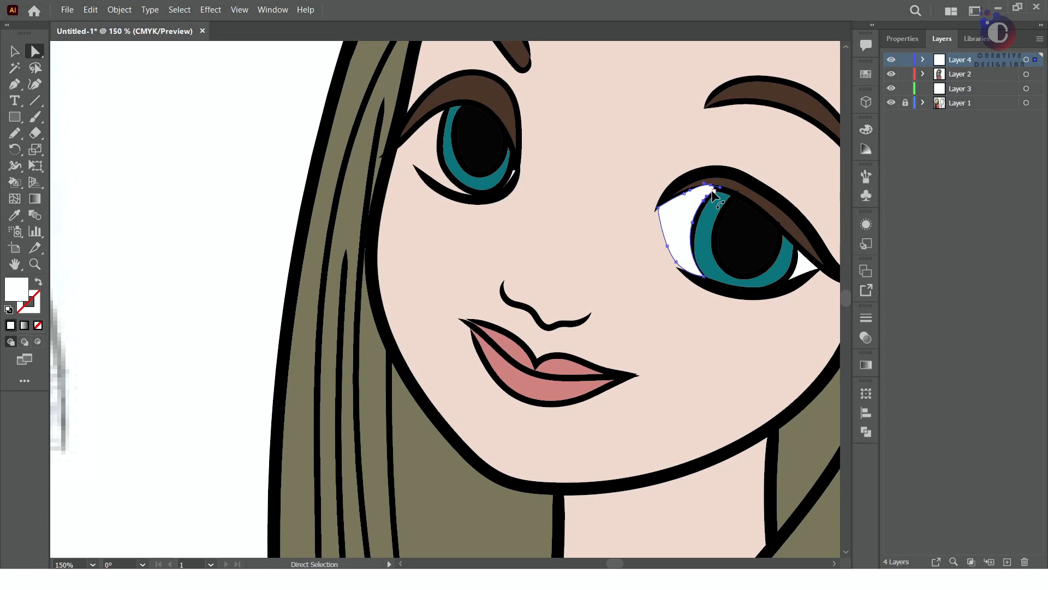
scroll(713, 186, up, 8)
drag(658, 154, 684, 156)
drag(779, 182, 696, 157)
drag(606, 154, 610, 152)
drag(367, 179, 378, 212)
drag(610, 152, 566, 153)
key(space)
drag(179, 365, 332, 167)
drag(243, 133, 583, 147)
scroll(317, 163, down, 4)
scroll(377, 228, up, 2)
scroll(429, 334, down, 3)
click(430, 375)
click(15, 52)
scroll(407, 239, down, 3)
click(93, 254)
scroll(273, 183, up, 4)
key(space)
scroll(494, 244, up, 3)
drag(495, 244, 457, 317)
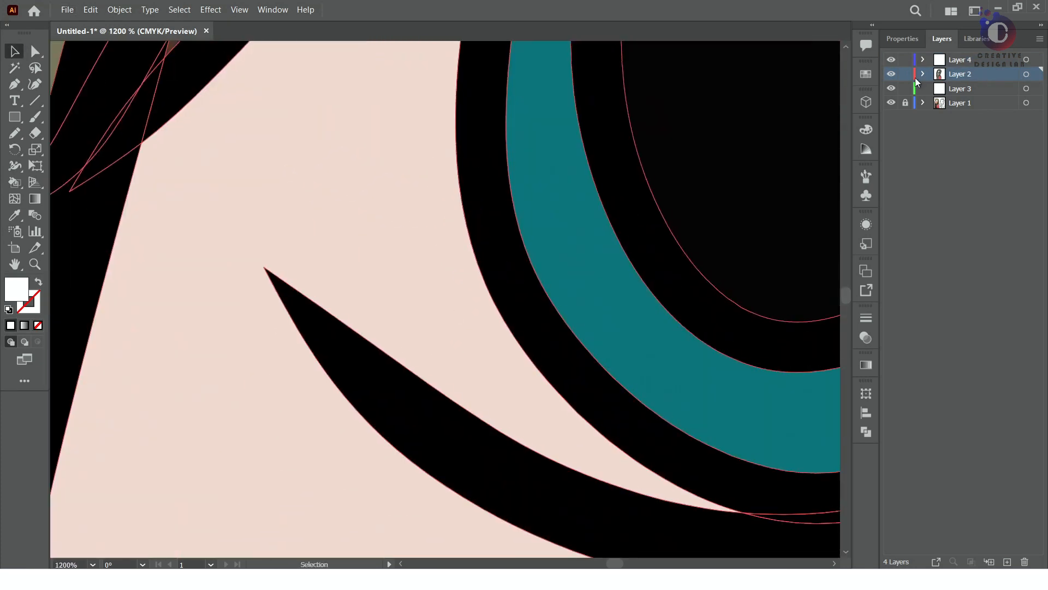
click(960, 60)
key(ctrl+shift+a)
click(15, 134)
key(space)
mouse_move(209, 222)
mouse_down()
mouse_move(178, 435)
mouse_move(122, 463)
mouse_up()
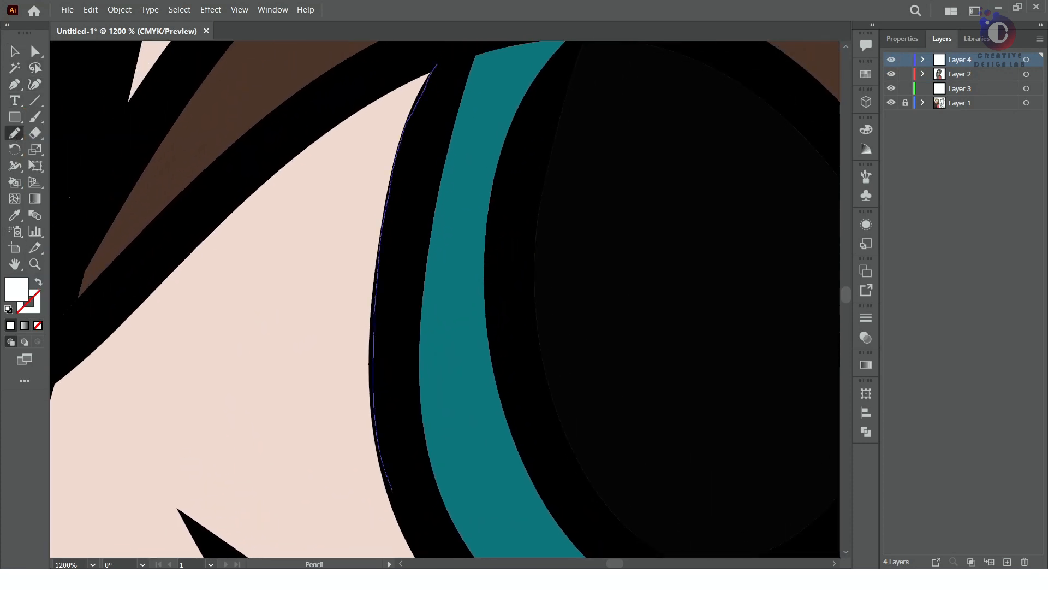
drag(409, 542, 418, 557)
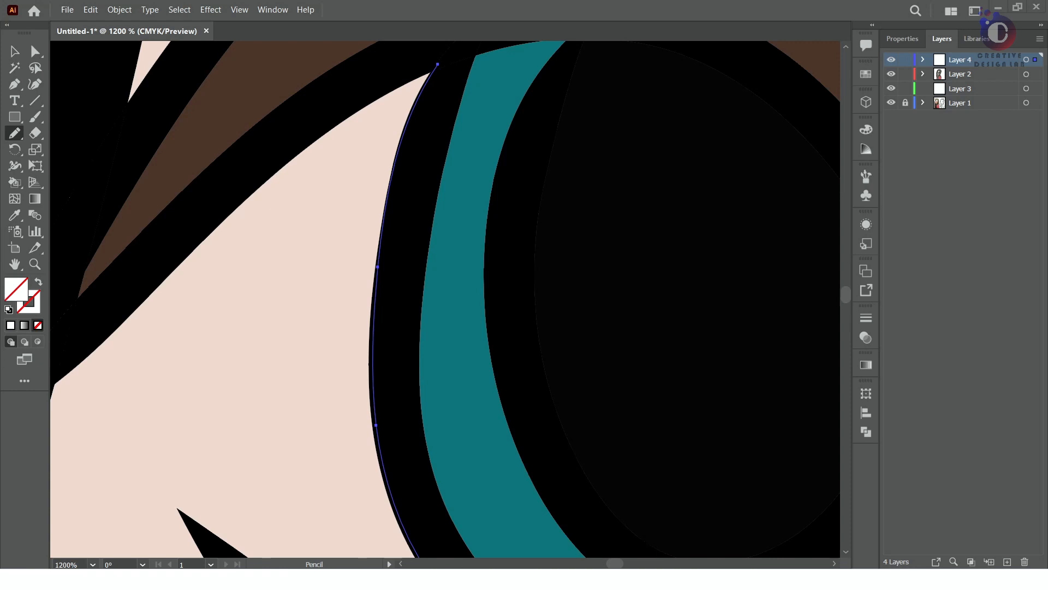
scroll(498, 176, down, 3)
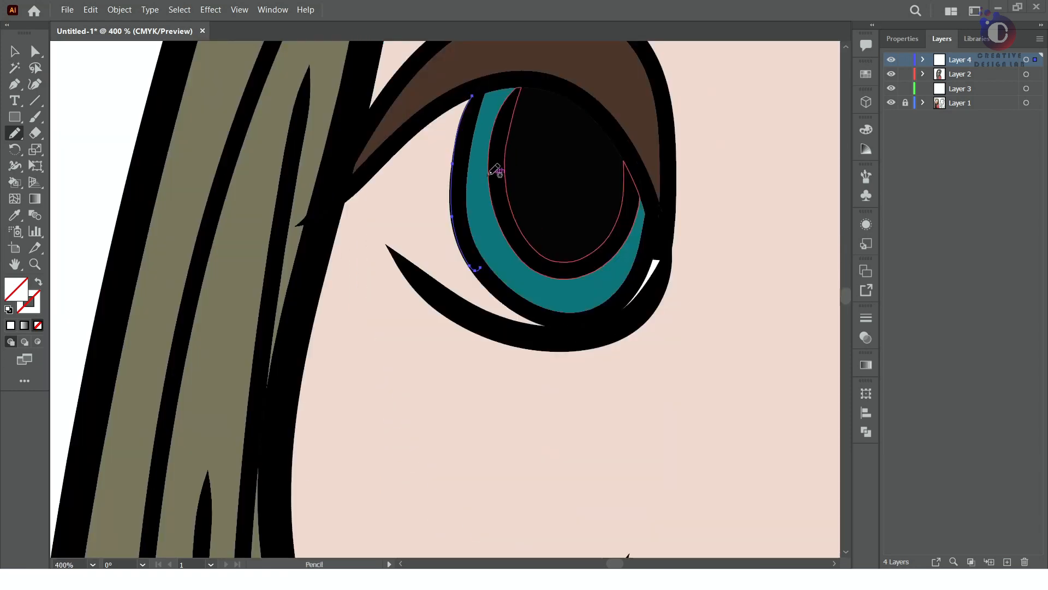
key(v)
key(Delete)
Draw the white of the smaller eye beside its iris with the Pencil tool on Layer 4 and fill it with white
drag(492, 82, 494, 67)
key(ctrl+shift+a)
click(978, 60)
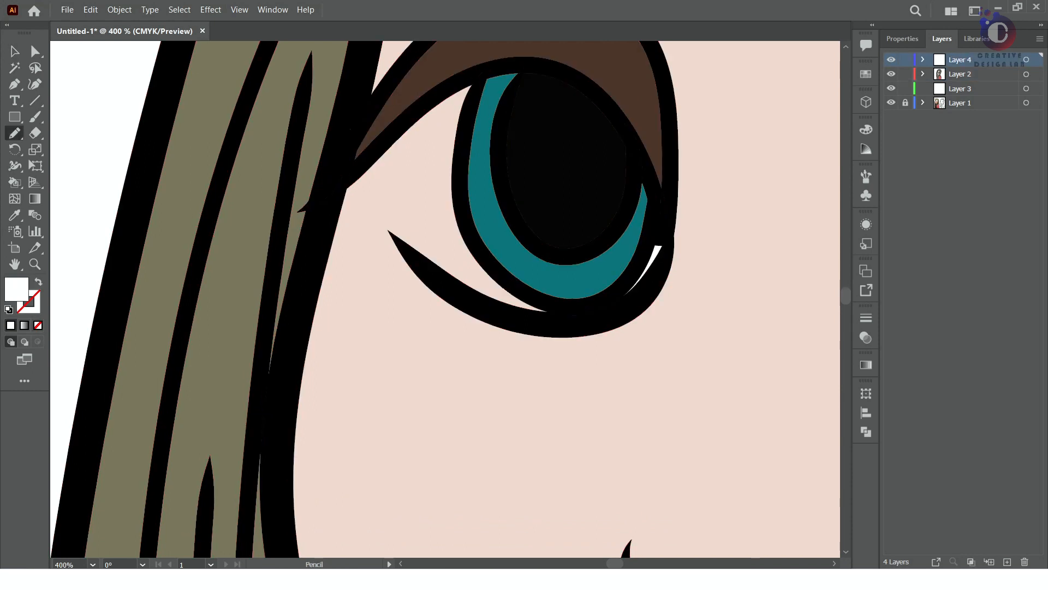
drag(391, 152, 473, 80)
click(9, 325)
Adjust the anchor points of the smaller eye's white to fit the lid and lower lash outlines, and deselect it
key(p)
key(a)
drag(432, 108, 432, 112)
mouse_move(426, 268)
mouse_down()
mouse_move(464, 241)
mouse_move(429, 259)
mouse_up()
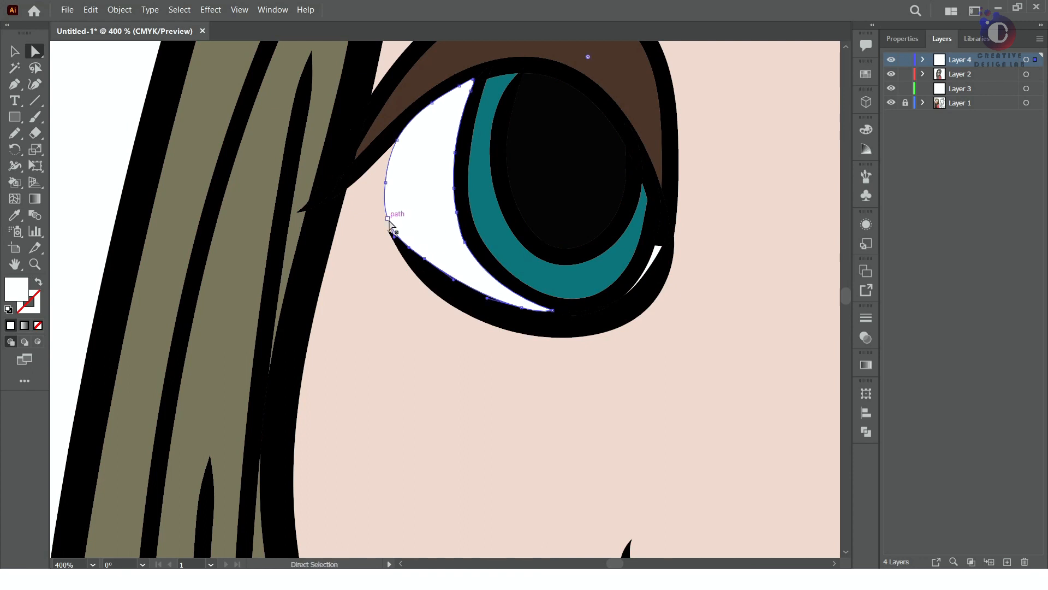
drag(432, 103, 436, 107)
drag(397, 140, 392, 147)
drag(460, 87, 463, 90)
drag(473, 80, 473, 80)
click(756, 179)
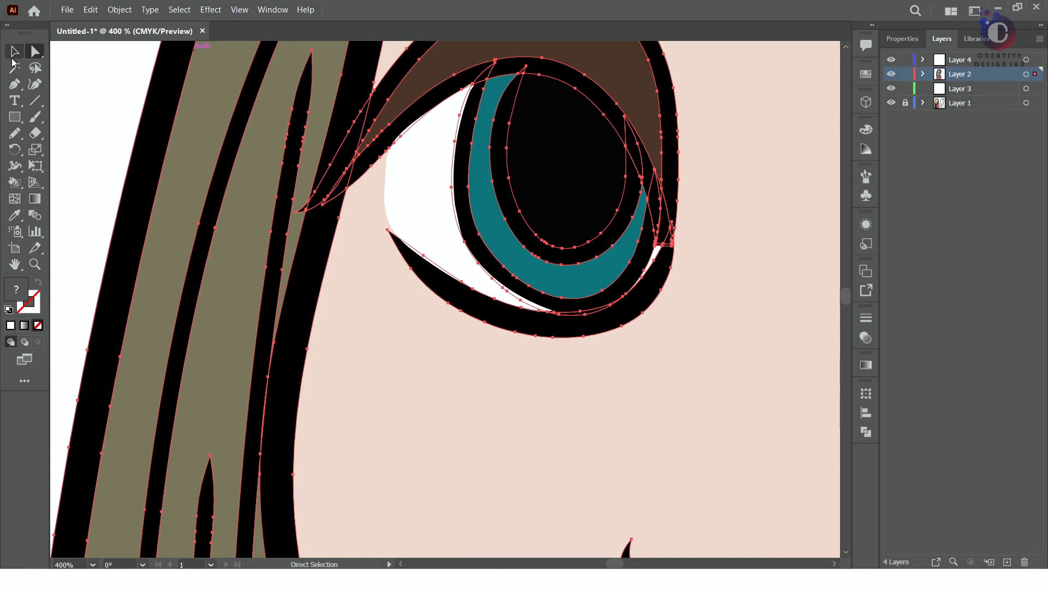
click(15, 52)
click(104, 90)
scroll(331, 181, down, 7)
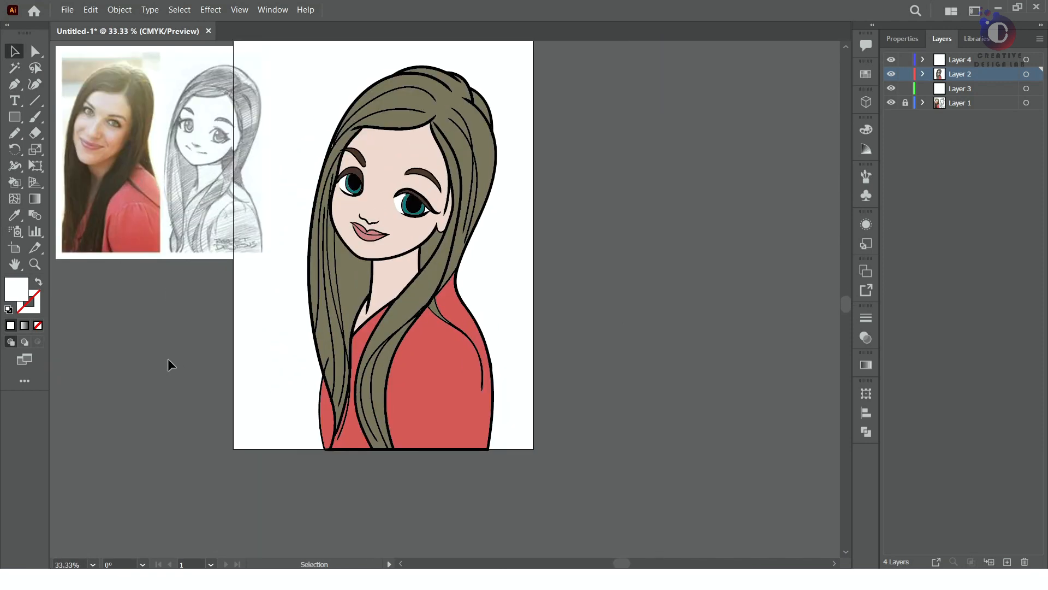
Draw a highlight over the larger eye's pupil with the Pencil tool on Layer 4 and fill it with white
scroll(168, 359, up, 1)
scroll(569, 108, up, 5)
drag(431, 151, 416, 121)
key(ctrl+z)
mouse_move(254, 178)
mouse_down()
mouse_move(342, 290)
mouse_move(308, 262)
mouse_up()
click(14, 134)
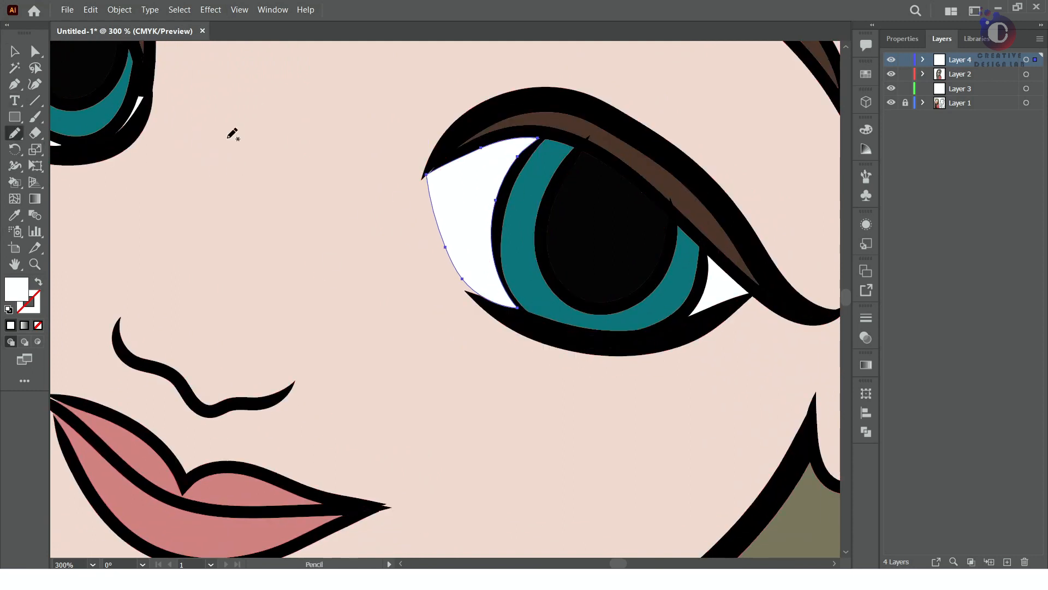
drag(573, 148, 577, 144)
click(11, 326)
Draw a matching white-filled highlight over the smaller eye's pupil and deselect it
mouse_move(240, 175)
mouse_down()
mouse_move(416, 336)
mouse_move(589, 402)
mouse_up()
mouse_move(386, 278)
mouse_down()
mouse_move(422, 204)
mouse_move(387, 192)
mouse_up()
click(10, 325)
scroll(249, 257, down, 5)
key(v)
drag(376, 344, 469, 290)
scroll(469, 388, down, 2)
scroll(470, 389, up, 2)
click(827, 124)
click(615, 251)
scroll(615, 251, down, 1)
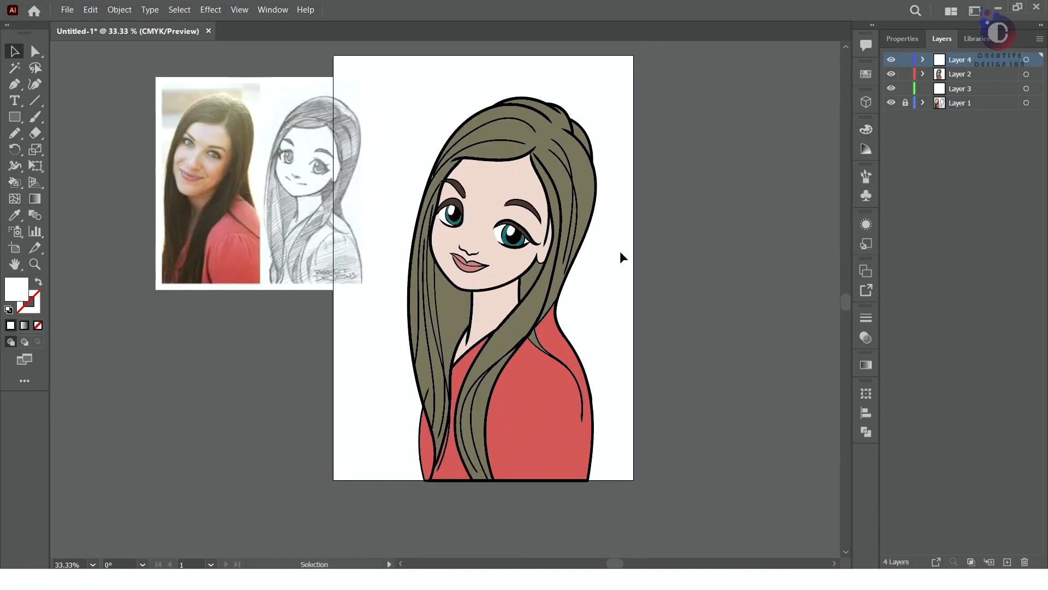
Try to delete artwork inside the isolated Live Paint group, undo it, and leave isolation mode
double_click(431, 389)
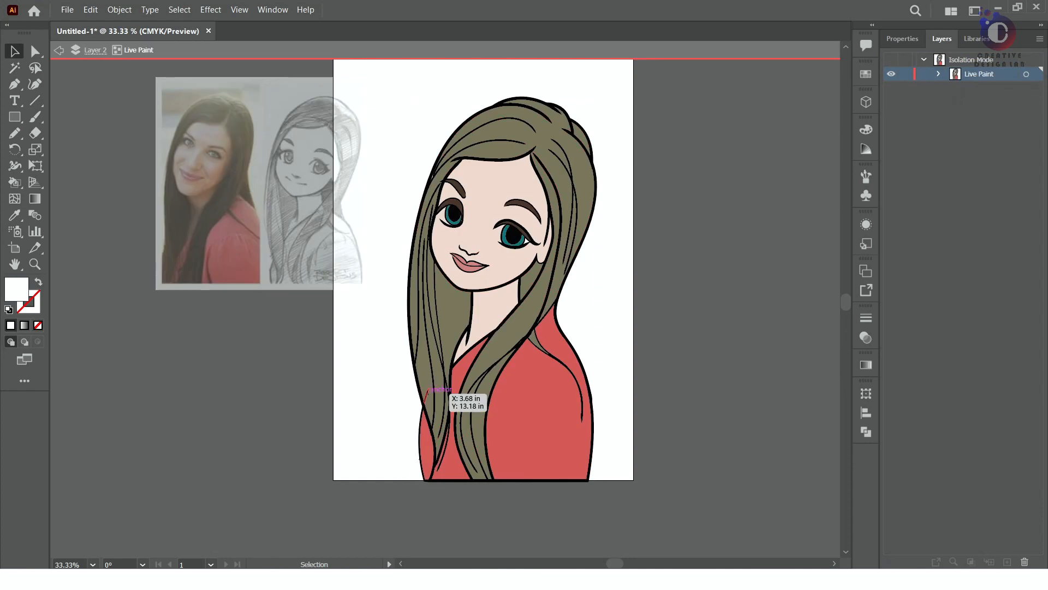
key(Delete)
key(ctrl+z)
click(59, 50)
click(59, 50)
key(a)
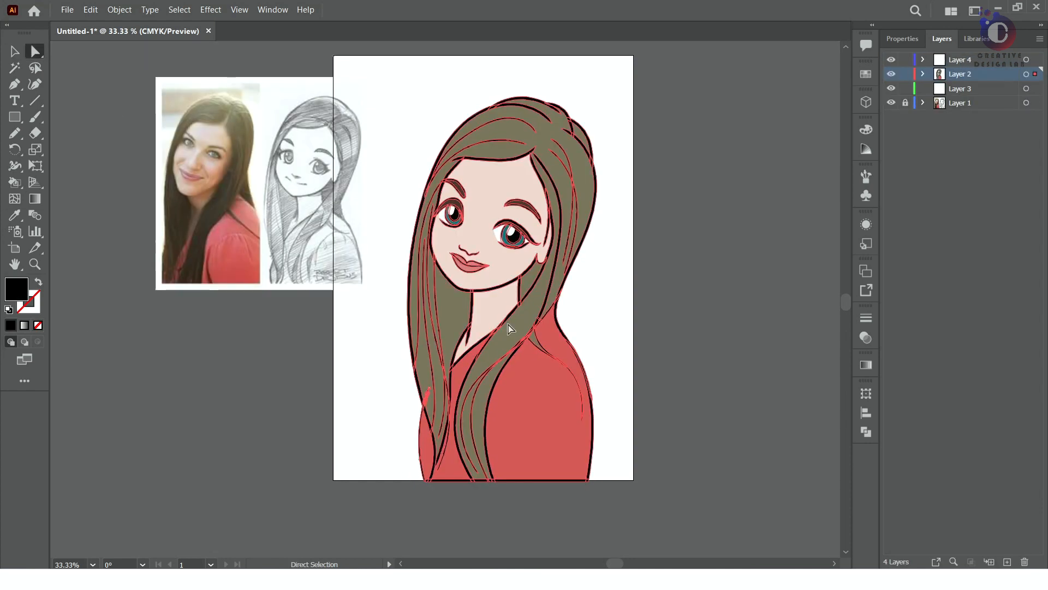
click(419, 441)
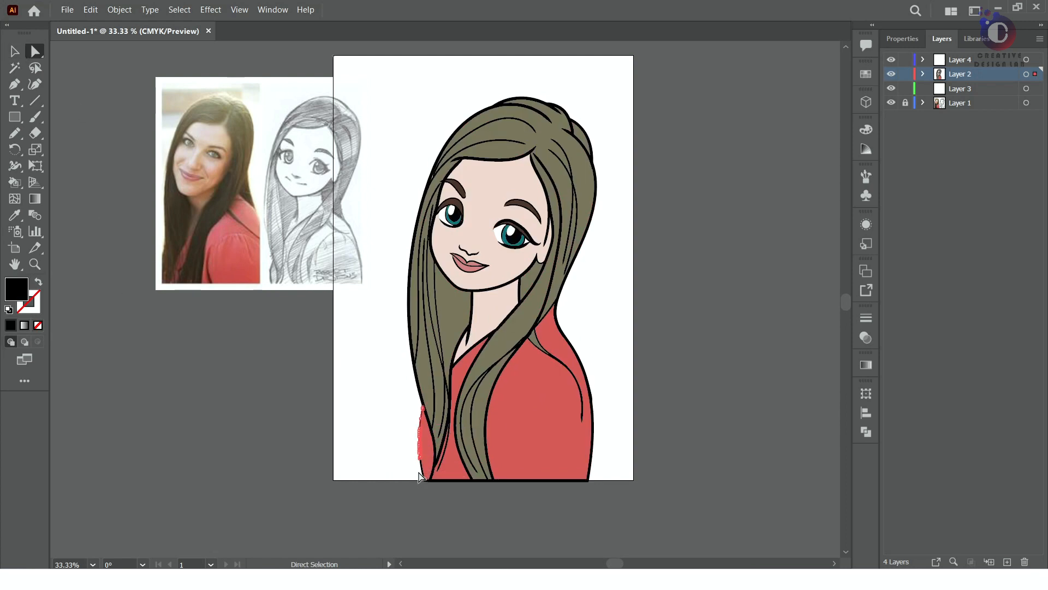
click(902, 39)
click(699, 230)
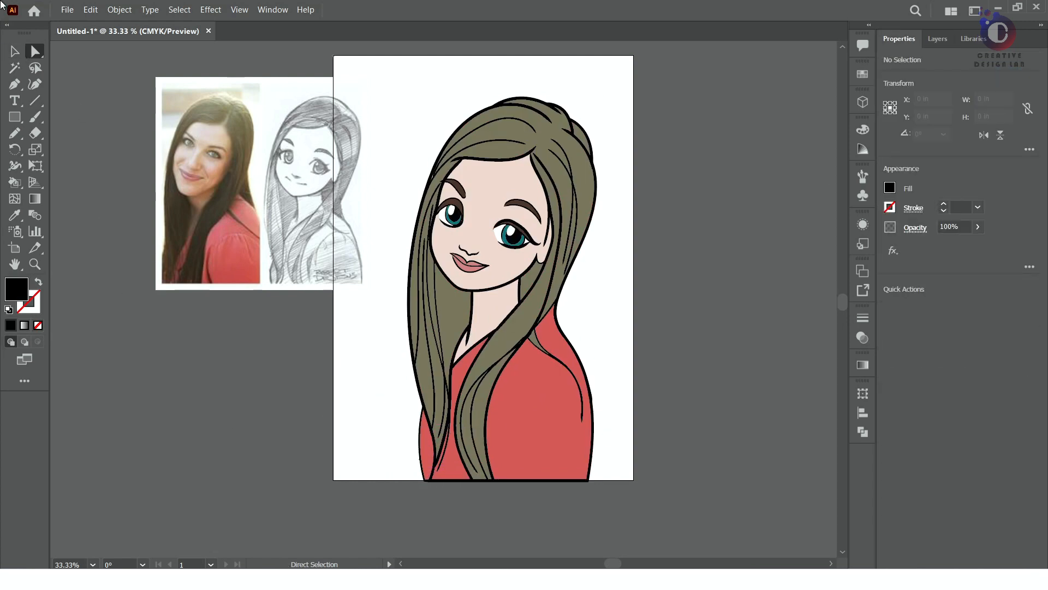
key(v)
click(938, 39)
key(ctrl+equal)
key(ctrl+equal)
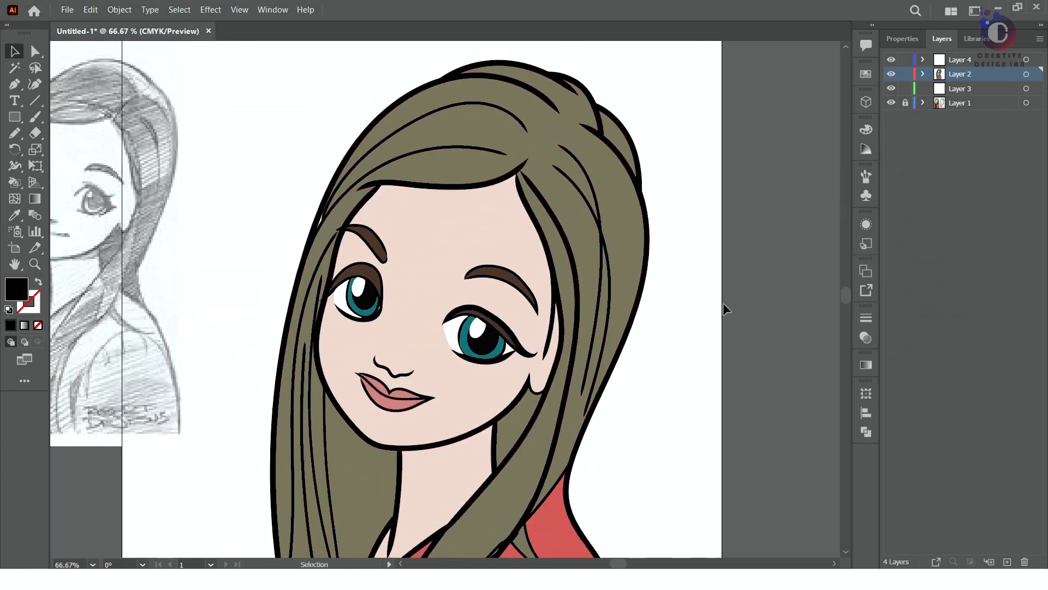
drag(629, 138, 645, 126)
key(ctrl+z)
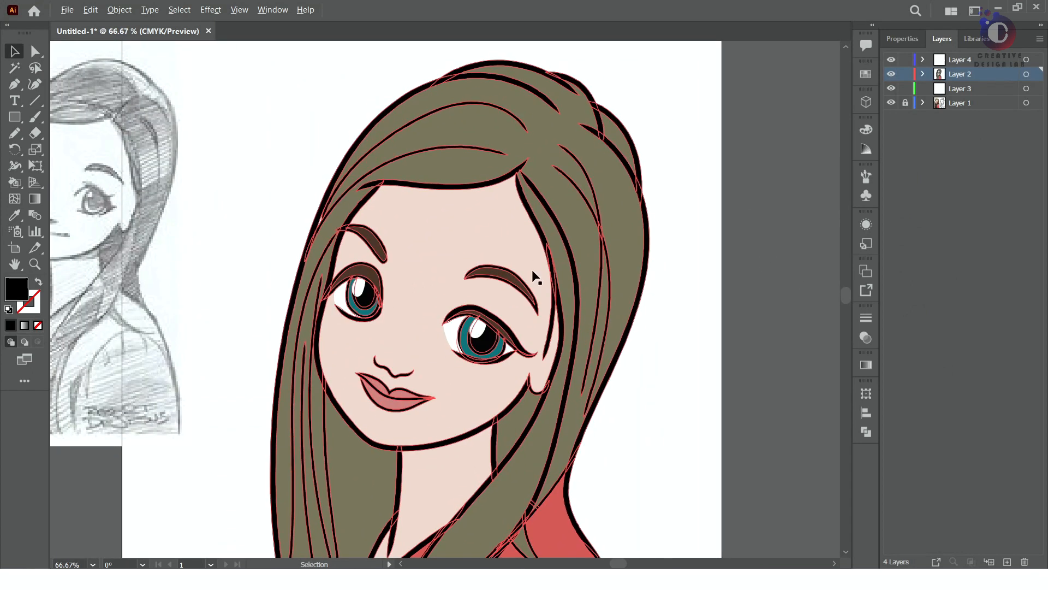
scroll(638, 325, down, 3)
scroll(689, 415, up, 1)
drag(639, 390, 626, 362)
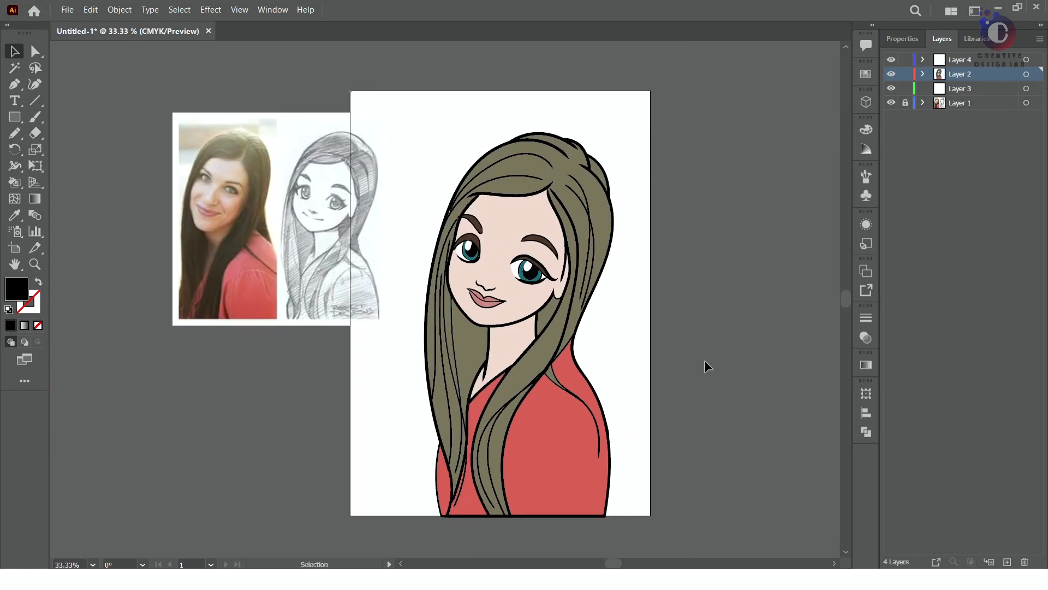
Add a new top layer and draw a narrow vertical black shadow on the sleeve's lower part beside the hair
click(1007, 562)
click(14, 133)
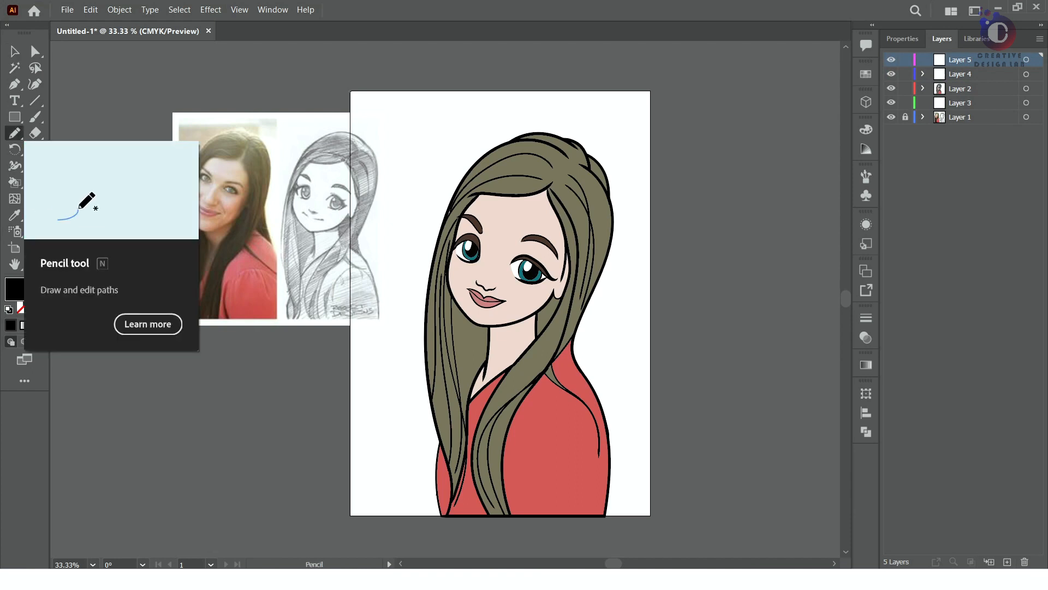
key(ctrl+z)
key(ctrl+shift+z)
drag(525, 503, 520, 433)
key(ctrl+z)
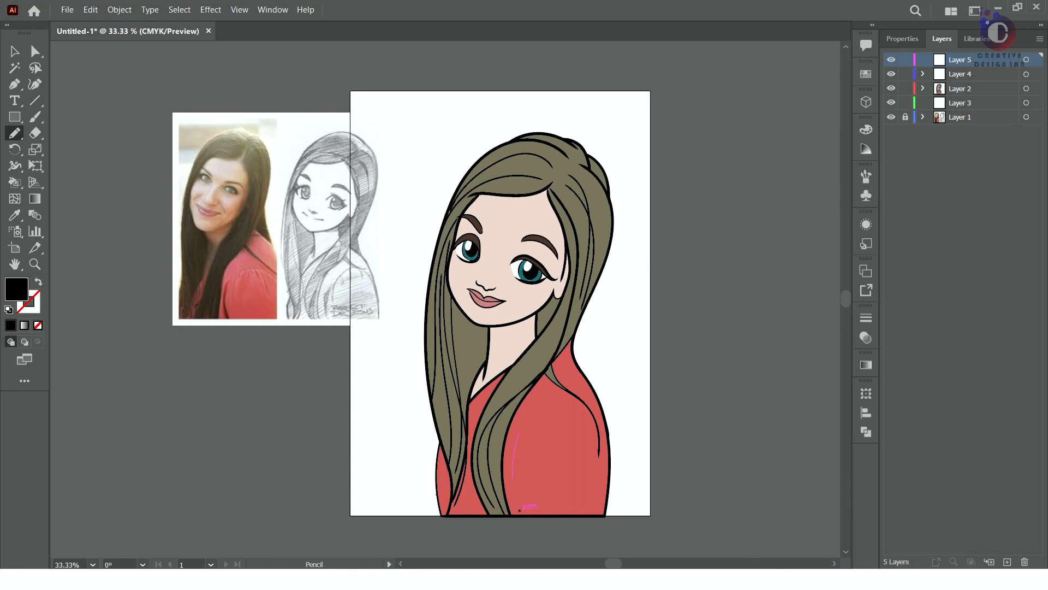
drag(520, 510, 516, 514)
click(10, 342)
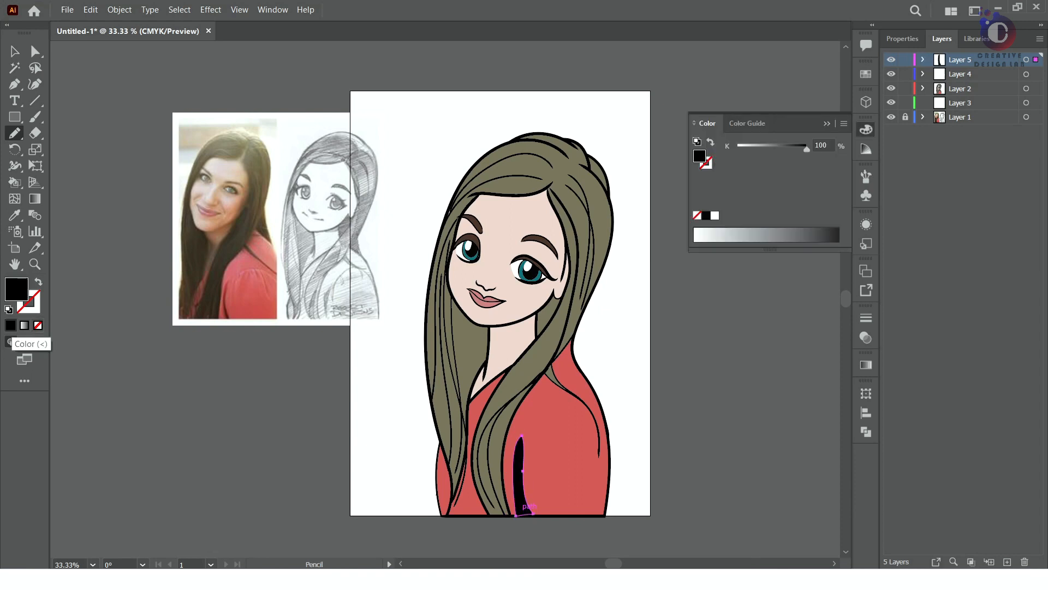
Draw black comb-shaped folds across the upper sleeve and a small black shadow where the hair meets the shoulder
drag(527, 429, 535, 429)
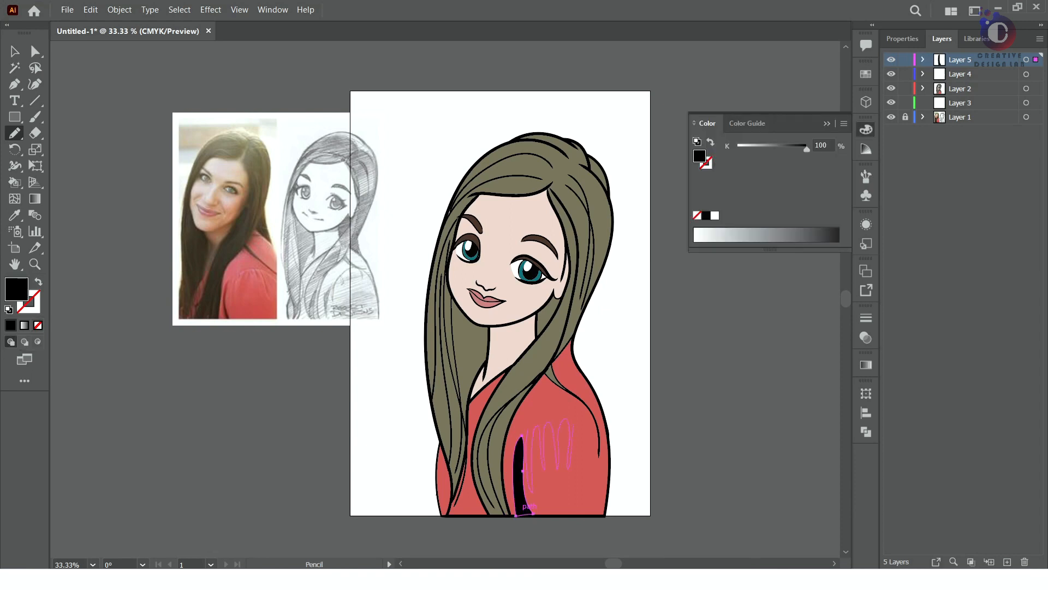
drag(529, 506, 528, 508)
key(ctrl+z)
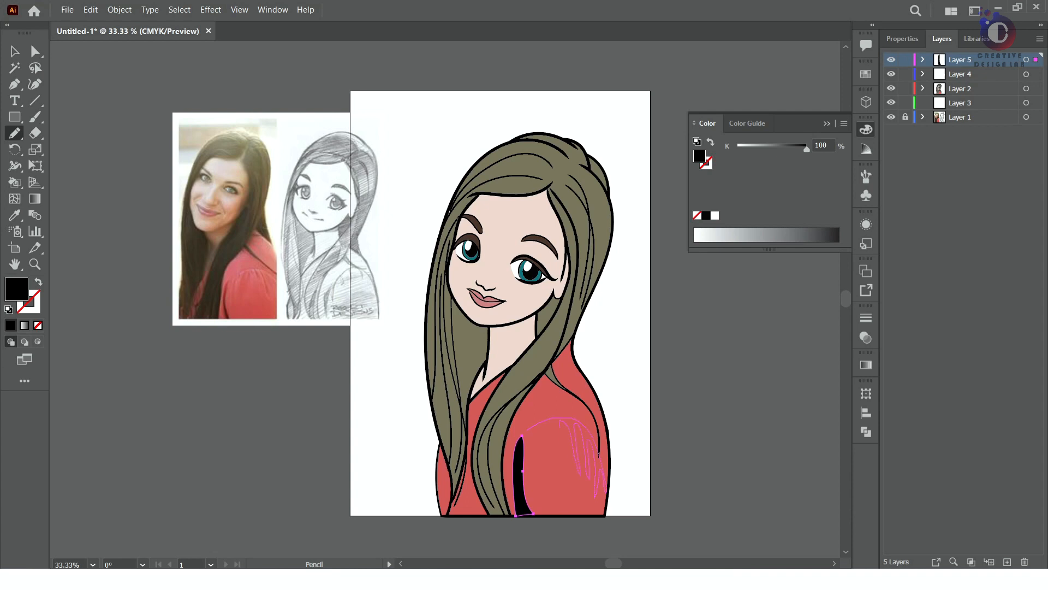
drag(540, 481, 529, 429)
click(11, 325)
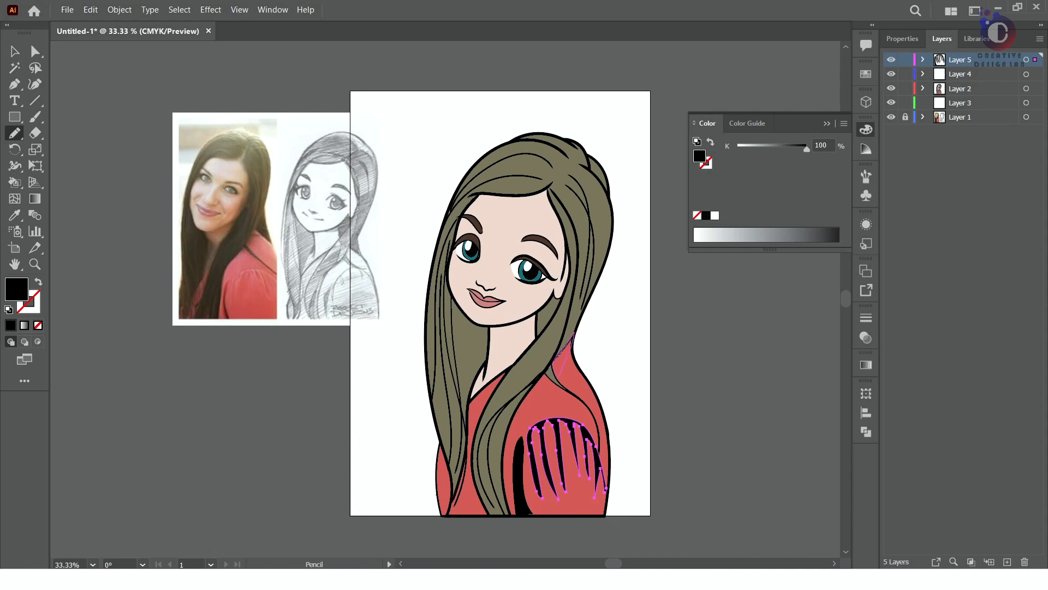
click(11, 326)
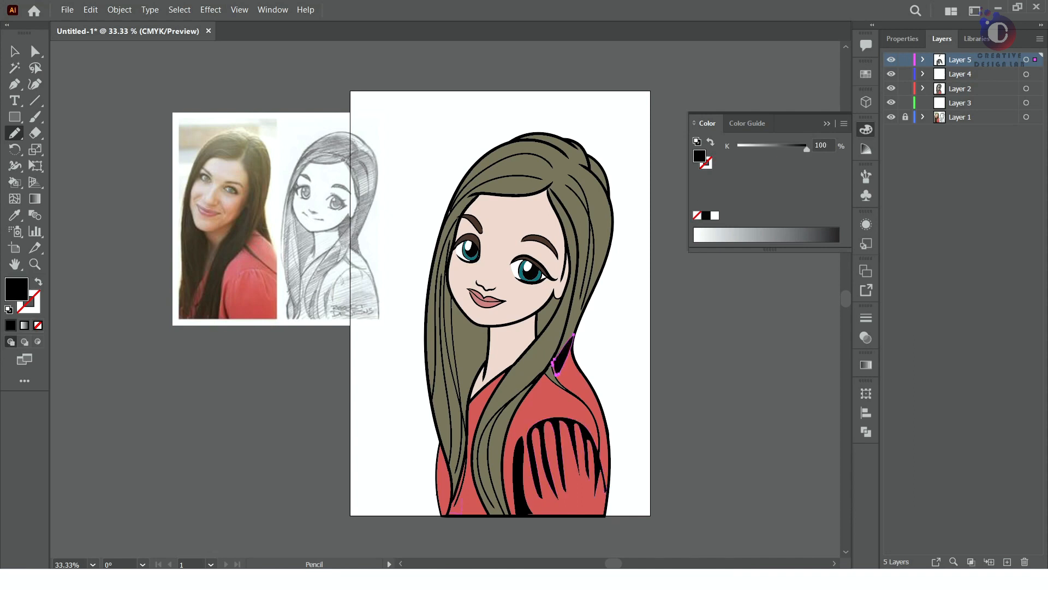
Draw black shadows on the lower blouse between the hair strands and down the face's edge beside the ear
drag(452, 497, 449, 514)
click(11, 326)
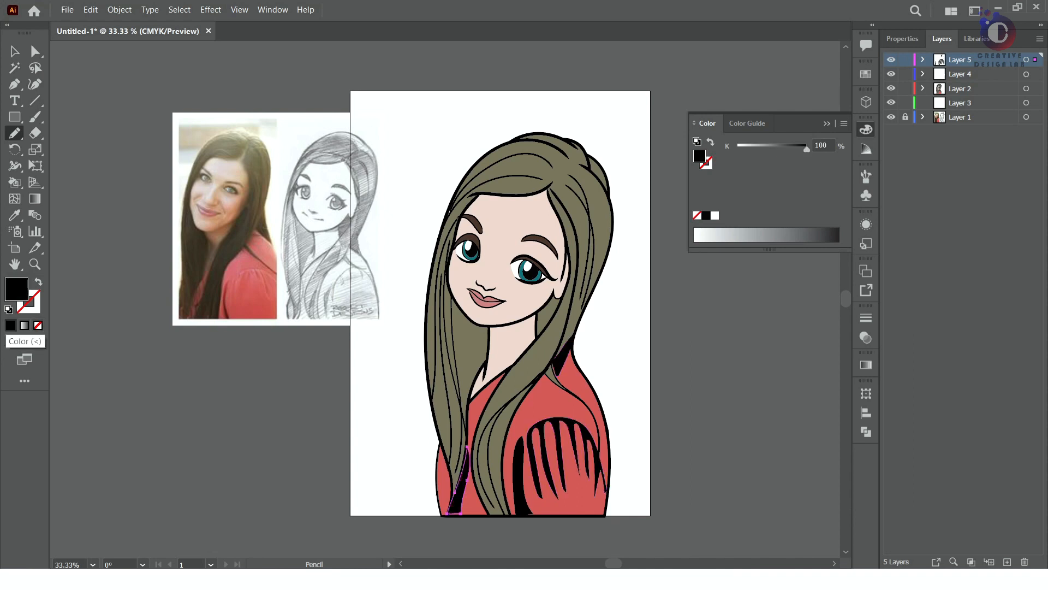
drag(550, 198, 560, 257)
Draw a curved black-filled smile line on each side of the mouth
drag(541, 306, 541, 307)
click(11, 326)
mouse_move(458, 255)
mouse_down()
mouse_move(459, 238)
mouse_move(457, 255)
mouse_move(476, 276)
mouse_move(462, 291)
mouse_move(472, 277)
mouse_up()
click(11, 326)
click(10, 325)
click(11, 325)
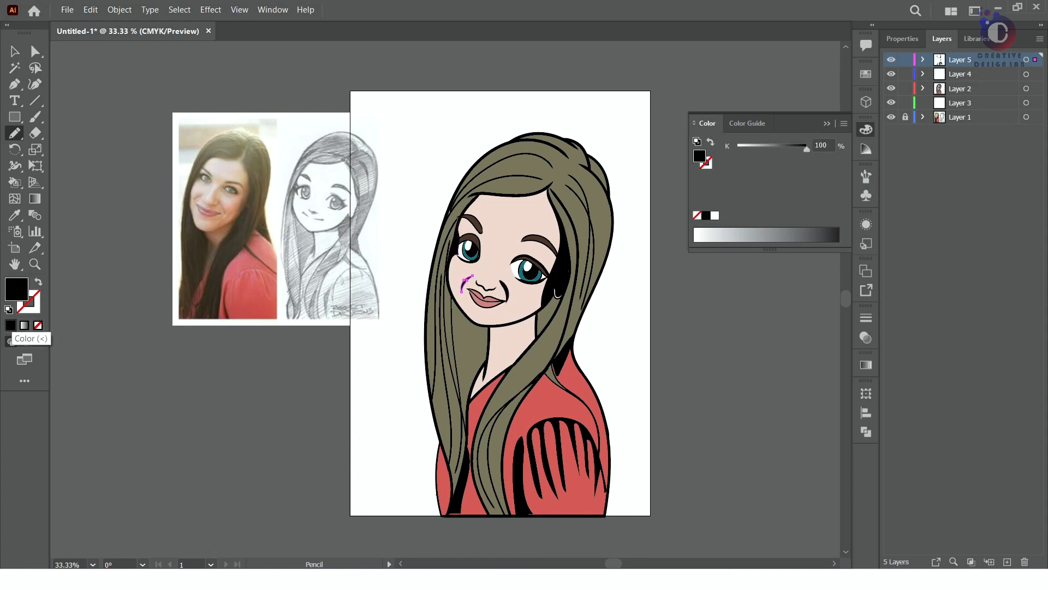
right_click(494, 282)
key(Escape)
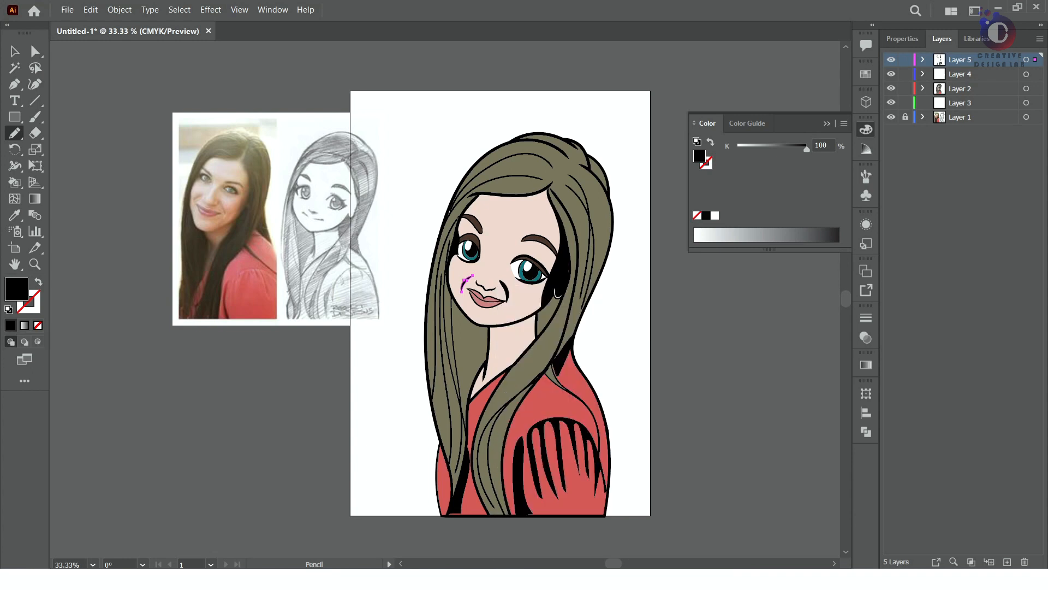
click(10, 325)
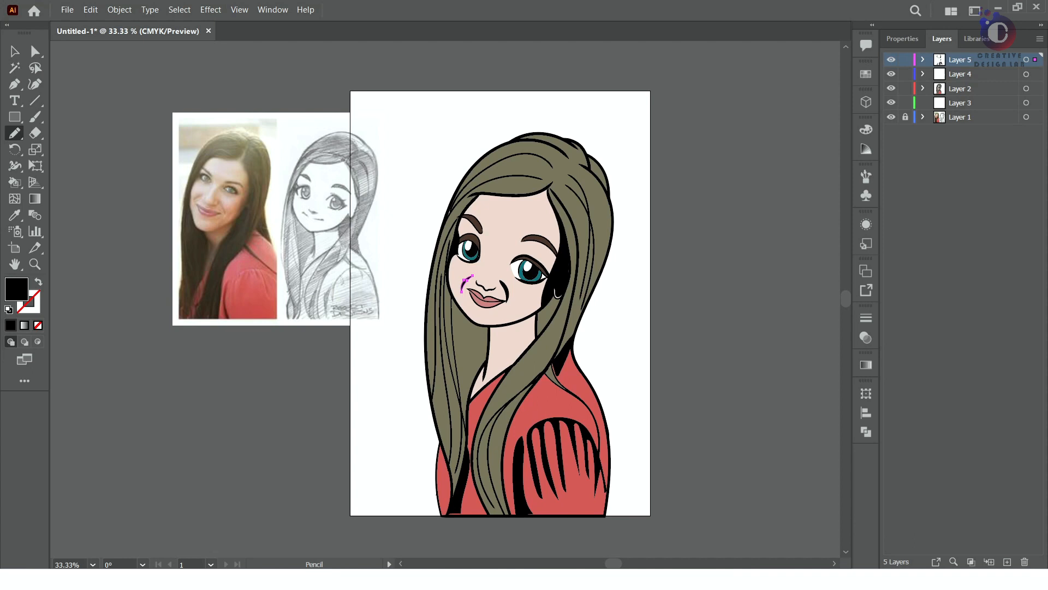
Draw a thick black shadow on the nose's side near the larger eye and a thin one on its opposite side
key(ctrl+shift+a)
mouse_move(498, 273)
mouse_down()
mouse_move(490, 284)
mouse_move(498, 262)
mouse_move(511, 260)
mouse_up()
key(ctrl+z)
right_click(507, 287)
key(ctrl+z)
mouse_move(491, 276)
mouse_down()
mouse_move(483, 262)
mouse_move(477, 279)
mouse_up()
click(10, 325)
click(10, 325)
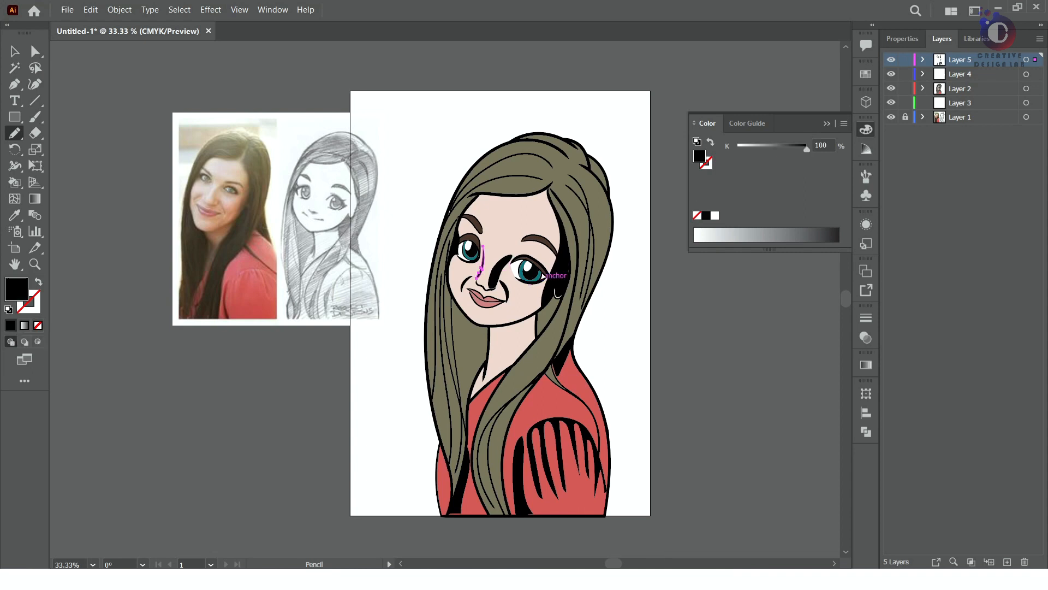
Draw black shadows at the smaller eye's outer corner along the hairline and down the adjacent side of the neck to the collar
drag(524, 281, 512, 256)
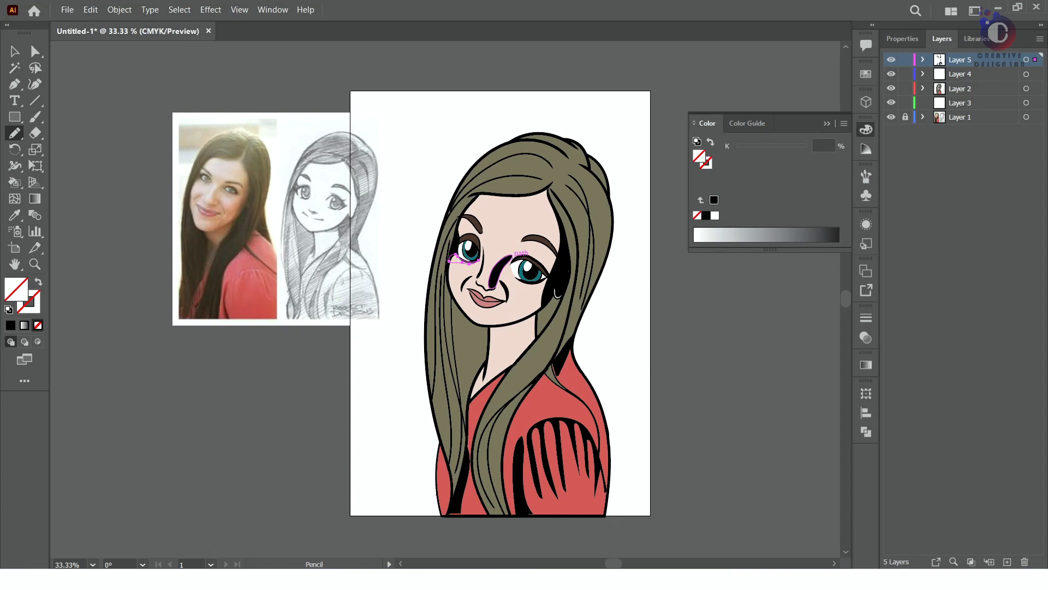
drag(479, 260, 457, 256)
key(a)
key(n)
ctrl+click(487, 360)
click(11, 326)
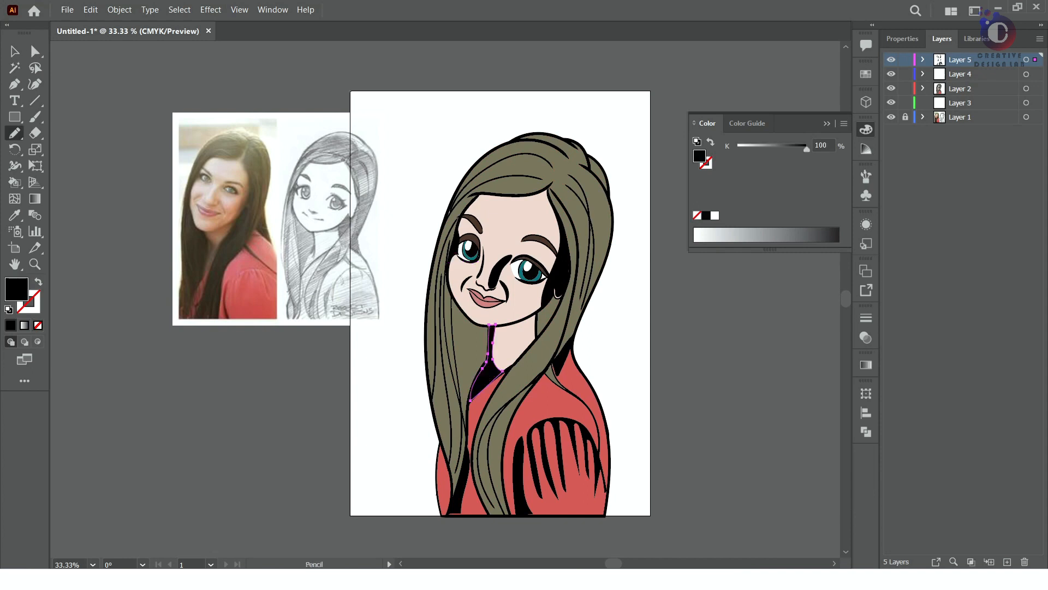
Draw a black shadow under the jaw on the other side of the neck, beside the front hair lock, and deselect it
mouse_move(495, 327)
mouse_down()
mouse_move(513, 329)
mouse_move(496, 326)
mouse_up()
key(ctrl+z)
key(ctrl+shift+a)
drag(537, 310, 504, 322)
key(a)
right_click(504, 322)
click(533, 175)
right_click(505, 322)
click(533, 174)
scroll(524, 289, up, 4)
scroll(529, 361, up, 1)
drag(410, 471, 422, 482)
click(10, 325)
scroll(635, 440, down, 5)
click(682, 431)
drag(682, 432, 608, 314)
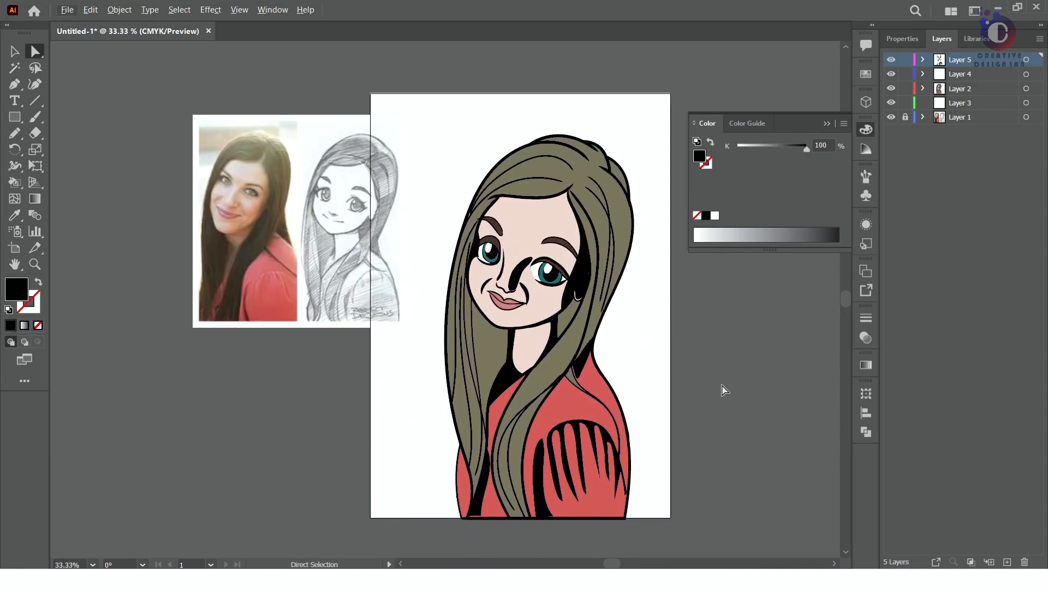
Draw long tapered black shadows in the hair along both outer sides and across the front of the crown
key(b)
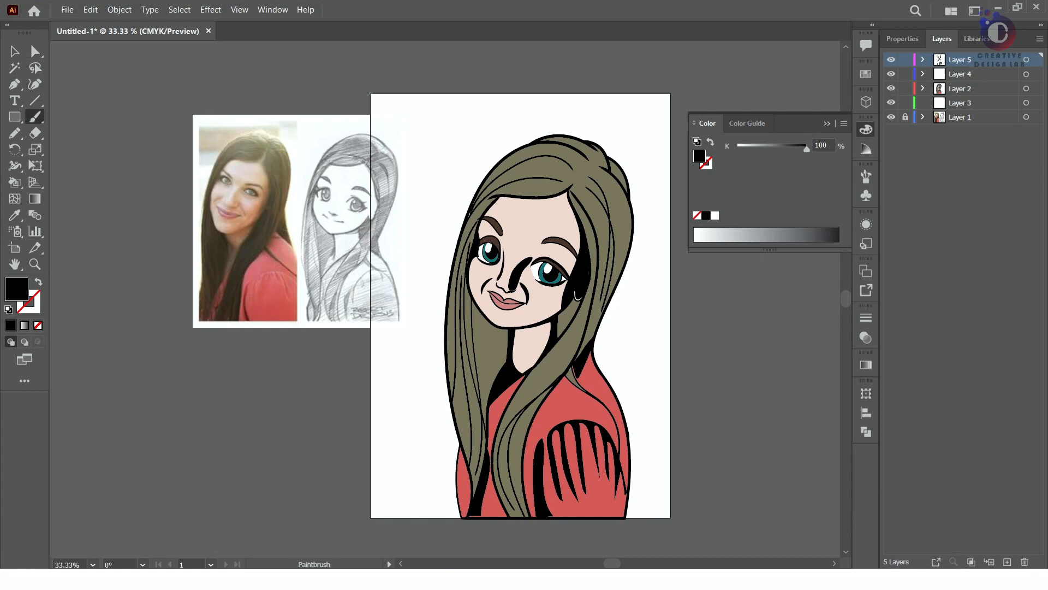
key(n)
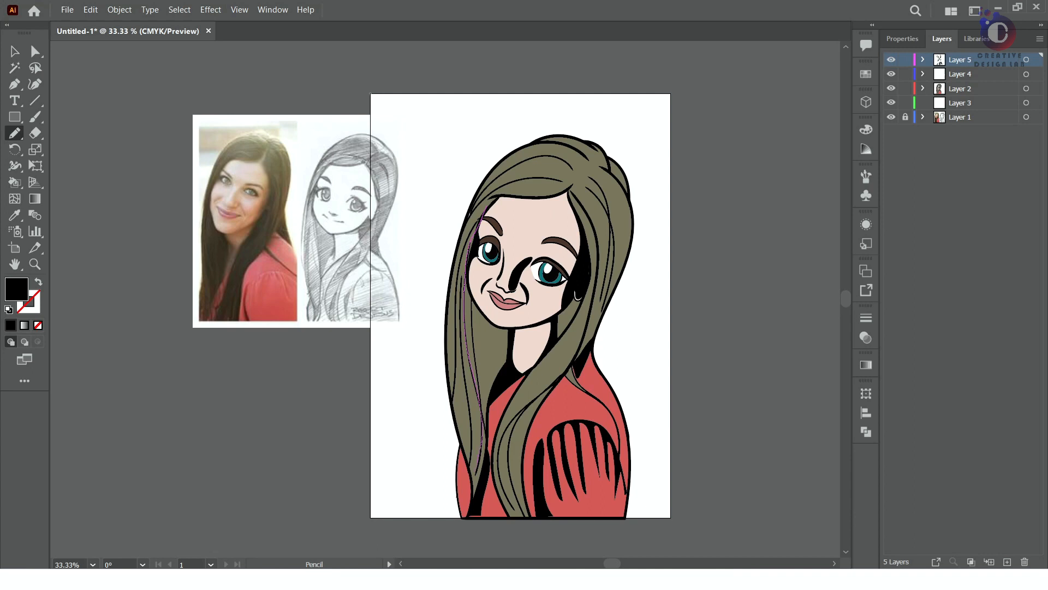
drag(460, 334, 485, 211)
click(11, 325)
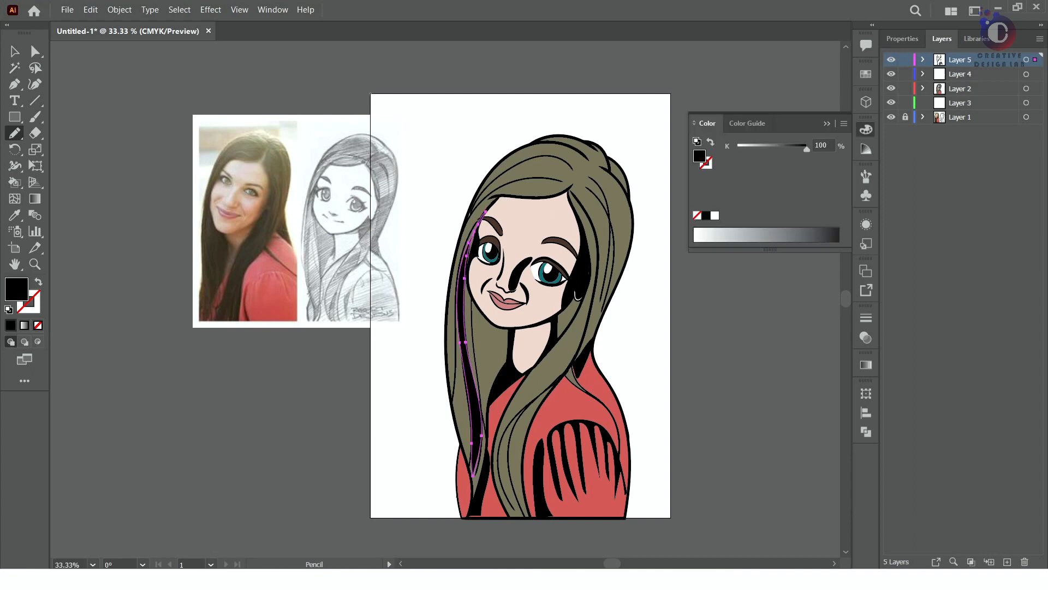
click(10, 325)
mouse_move(457, 267)
mouse_down()
mouse_move(470, 226)
mouse_move(546, 159)
mouse_move(590, 173)
mouse_up()
click(10, 325)
click(10, 324)
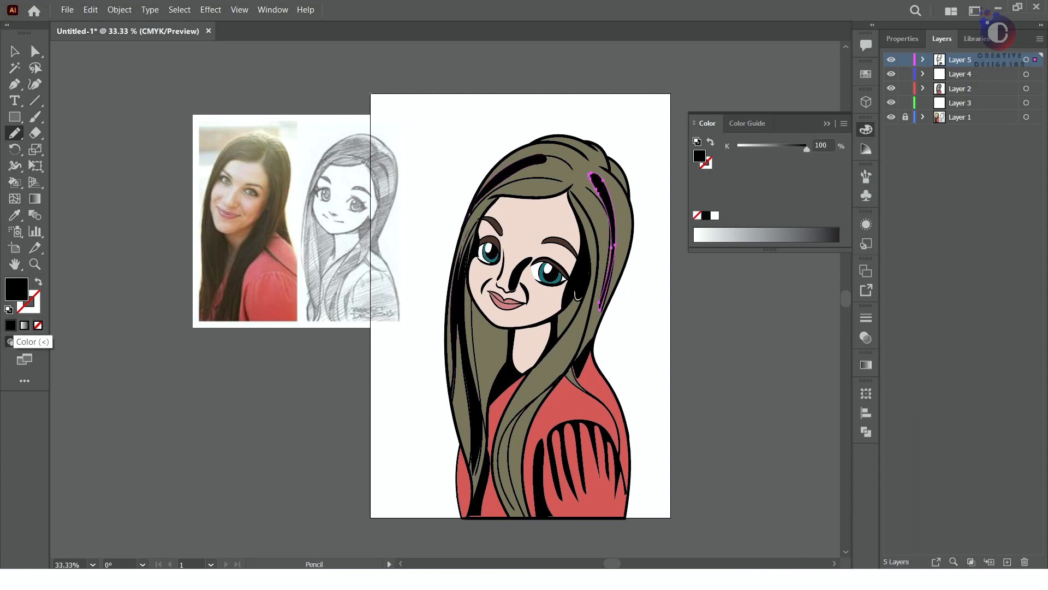
Draw black strand shadows down the front hair lock and a jagged black shadow at the hair parting, then deselect
drag(593, 285, 494, 480)
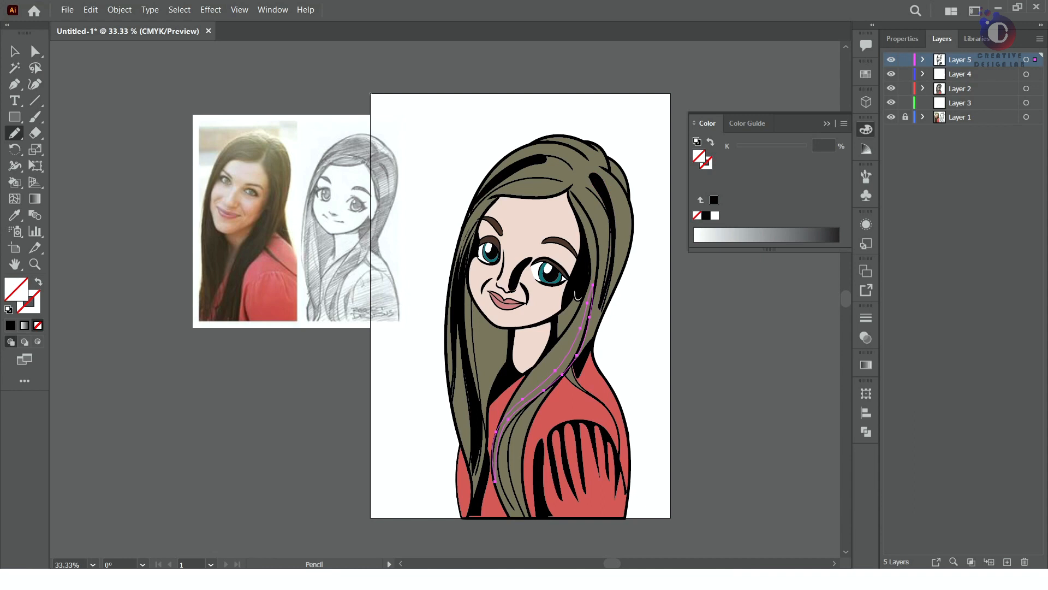
click(11, 325)
drag(560, 378, 522, 510)
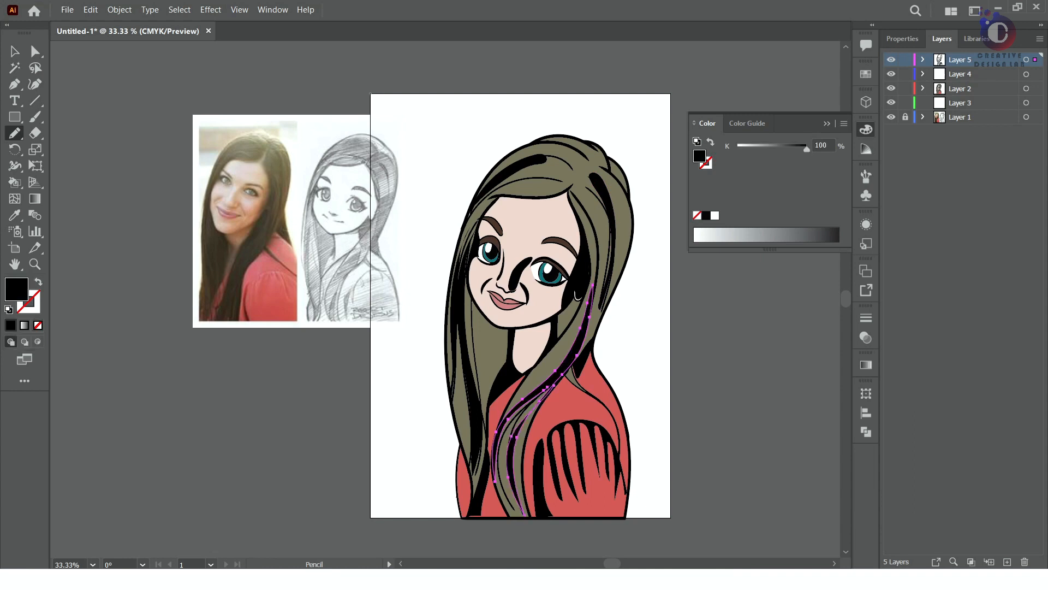
drag(547, 181, 582, 166)
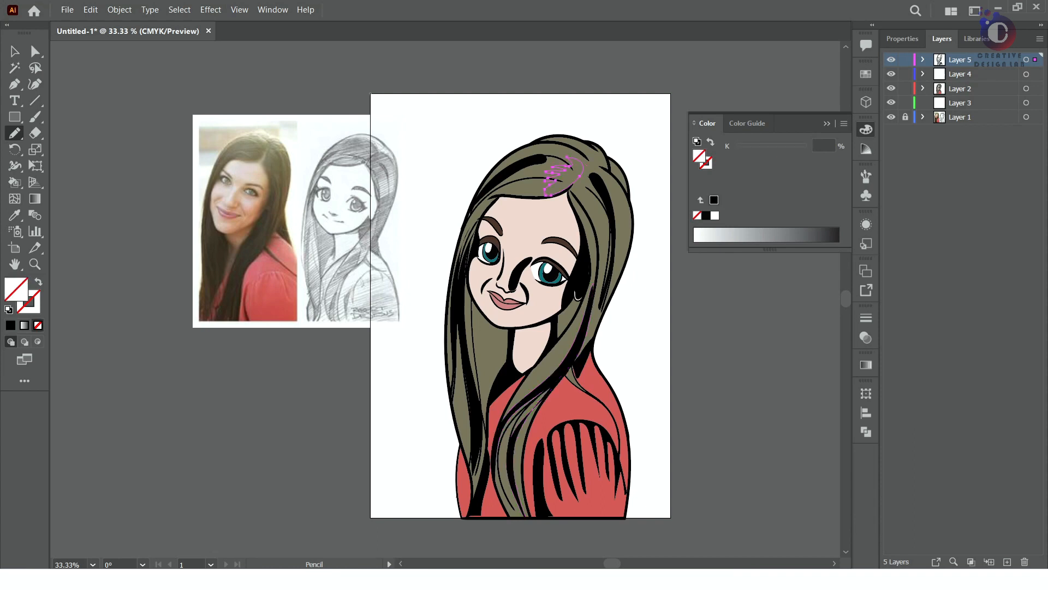
click(10, 325)
key(ctrl+shift+a)
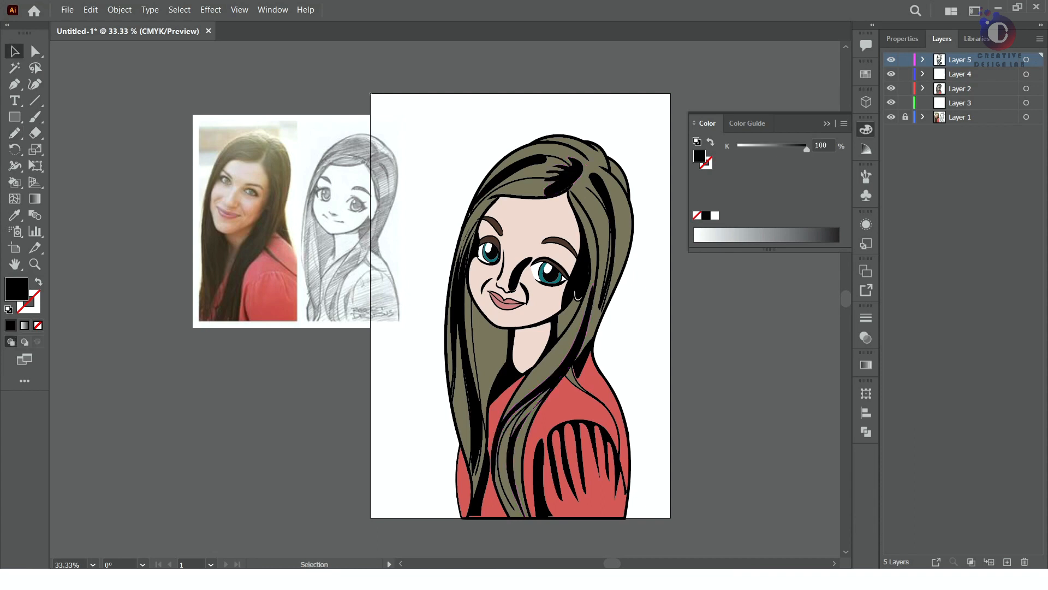
Try to lower the opacity of the selected portrait artwork to 38%, and undo it
click(866, 338)
click(563, 178)
drag(414, 111, 552, 530)
scroll(667, 451, down, 2)
click(891, 60)
click(891, 60)
click(833, 333)
click(801, 350)
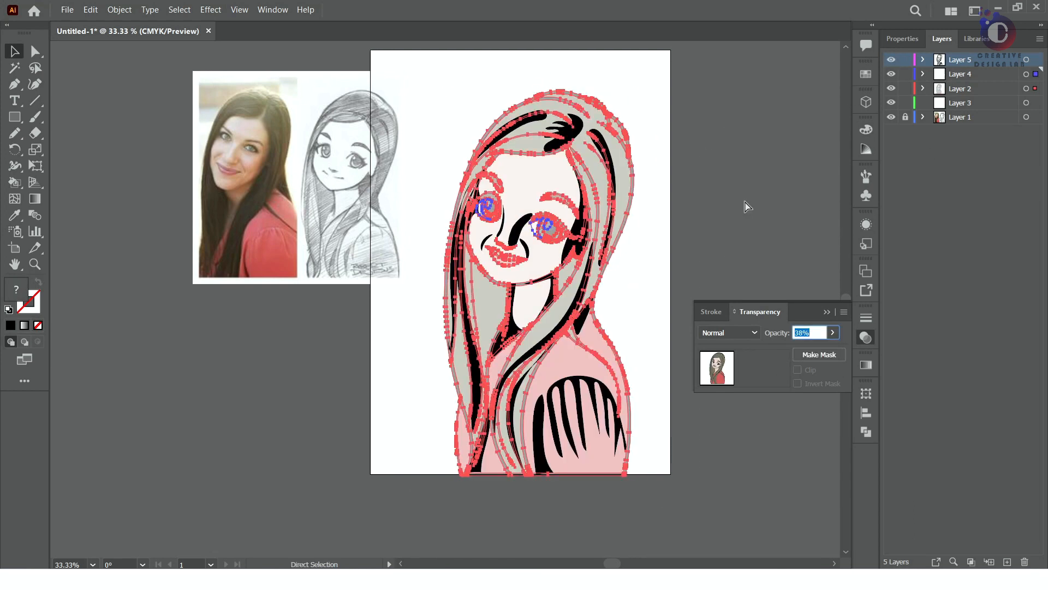
key(ctrl+z)
click(747, 204)
Select all the black shadow shapes on the hair, face, neck and blouse and lower their opacity to 24%
click(538, 116)
click(567, 129)
click(437, 115)
shift+click(532, 119)
shift+click(567, 131)
shift+click(605, 153)
shift+click(580, 225)
shift+click(584, 284)
shift+click(583, 318)
shift+click(539, 424)
shift+click(572, 379)
shift+click(510, 337)
shift+click(453, 304)
shift+click(463, 301)
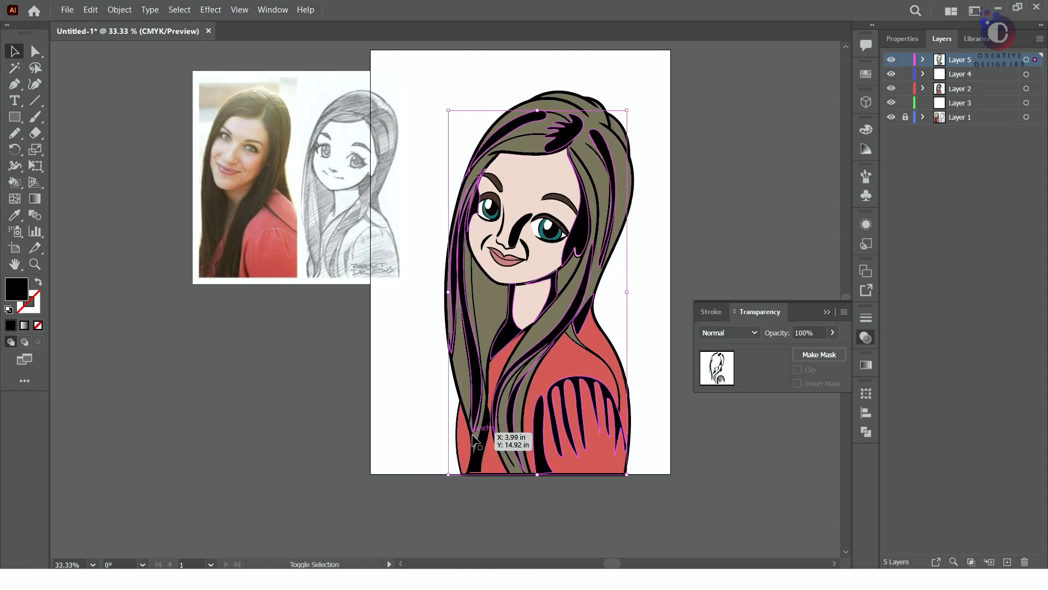
shift+click(478, 465)
shift+click(523, 247)
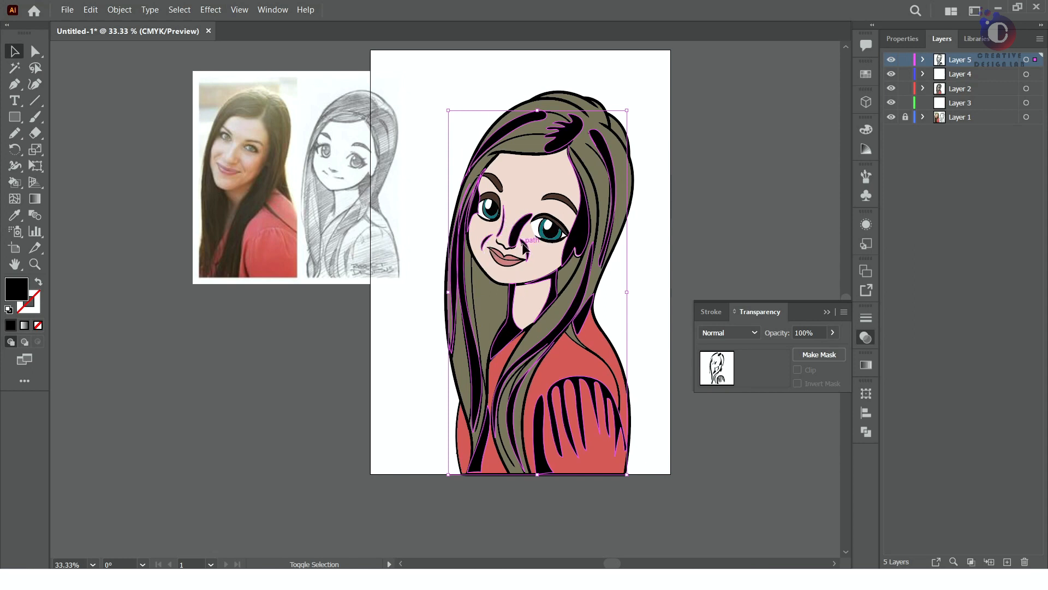
click(832, 332)
drag(832, 348, 791, 348)
click(731, 211)
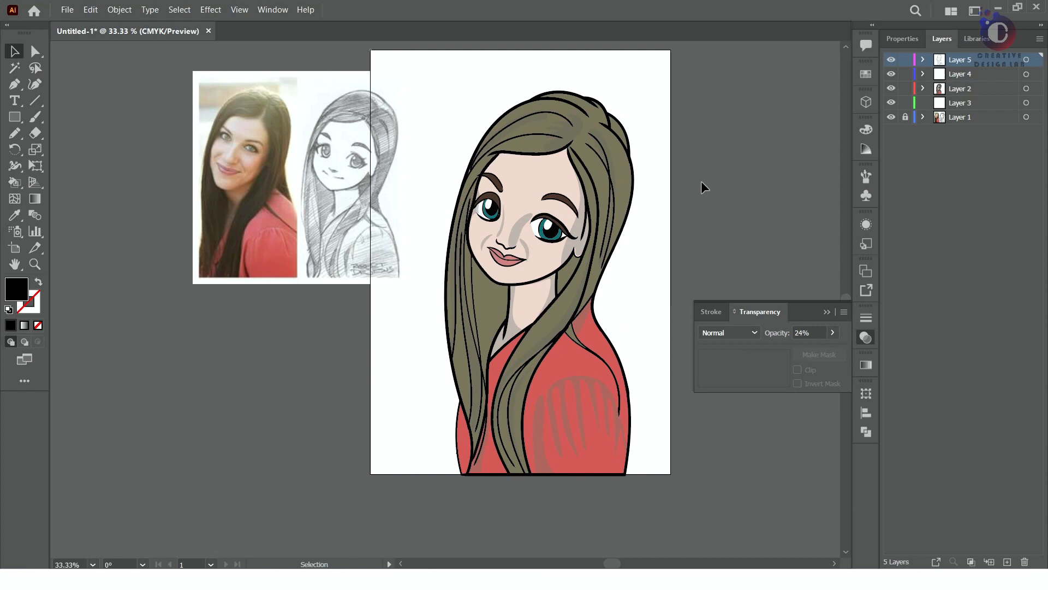
Reshape the thick nose shadow so it tapers toward the larger eye's inner corner and its base meets the nose line
click(515, 228)
key(a)
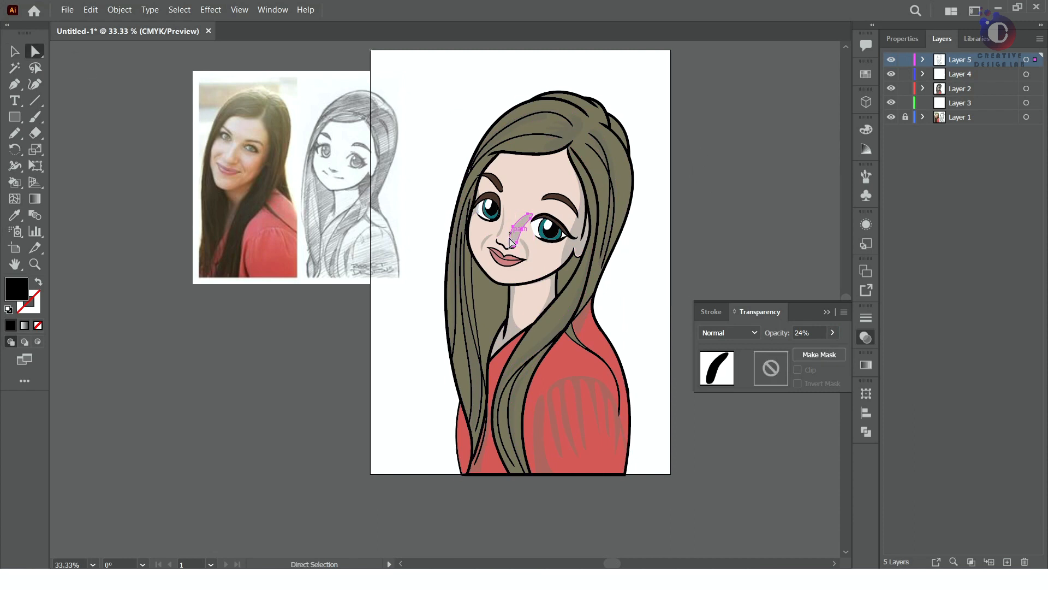
drag(515, 227, 527, 214)
scroll(533, 214, up, 4)
drag(533, 362, 495, 411)
drag(466, 510, 470, 514)
click(469, 518)
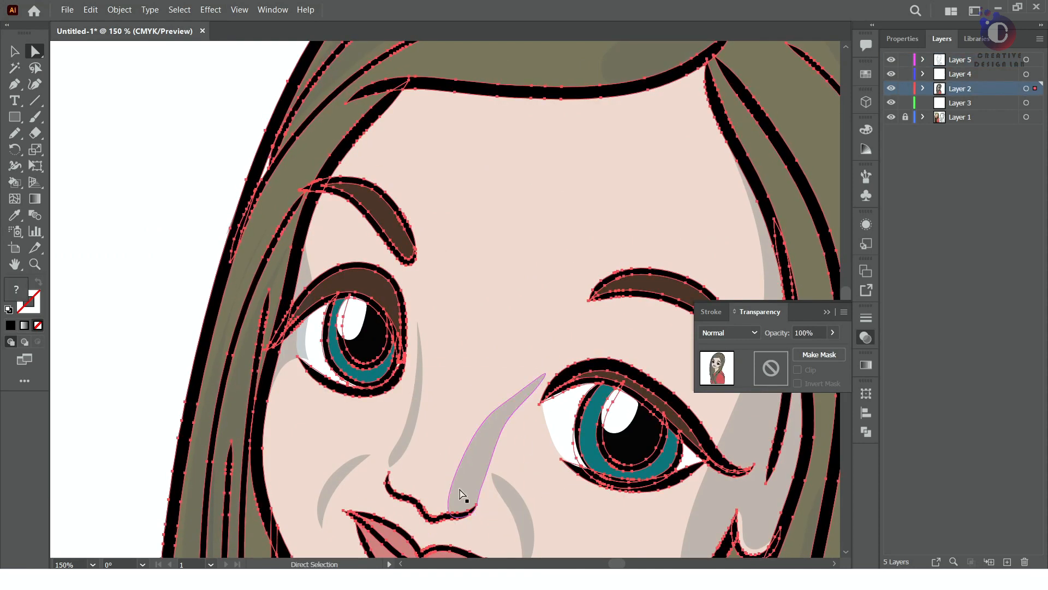
click(461, 494)
Adjust the anchor points of both smile-line shadows to slim and smooth their curves
scroll(495, 307, down, 3)
scroll(495, 311, down, 2)
drag(512, 361, 514, 379)
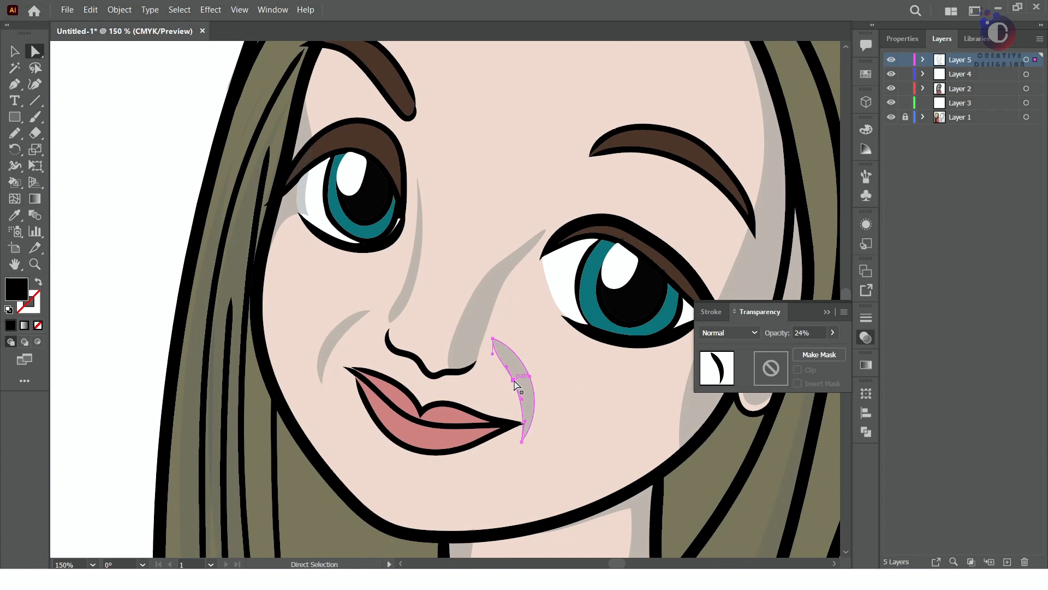
click(337, 342)
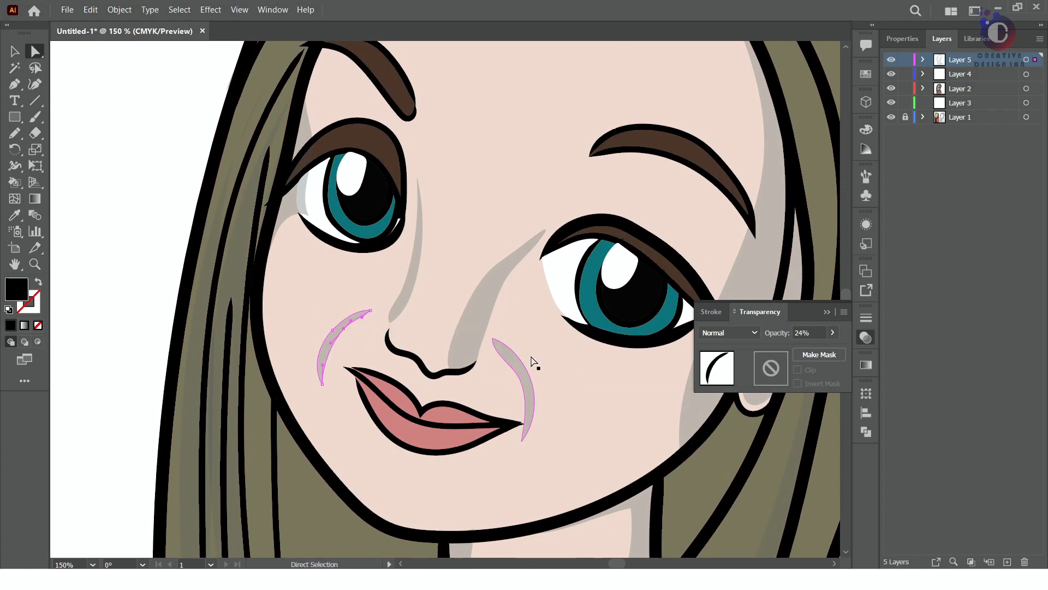
drag(370, 310, 379, 315)
click(553, 362)
Adjust the shadow at the smaller eye's outer corner and raise its opacity to 67%
click(290, 215)
mouse_move(280, 177)
mouse_down()
mouse_move(244, 241)
mouse_move(273, 186)
mouse_up()
click(833, 333)
drag(792, 349, 815, 348)
click(459, 188)
Reshape the shadow at the smaller eye's outer corner so its edge clears the white of the eye
click(15, 51)
click(93, 110)
click(291, 207)
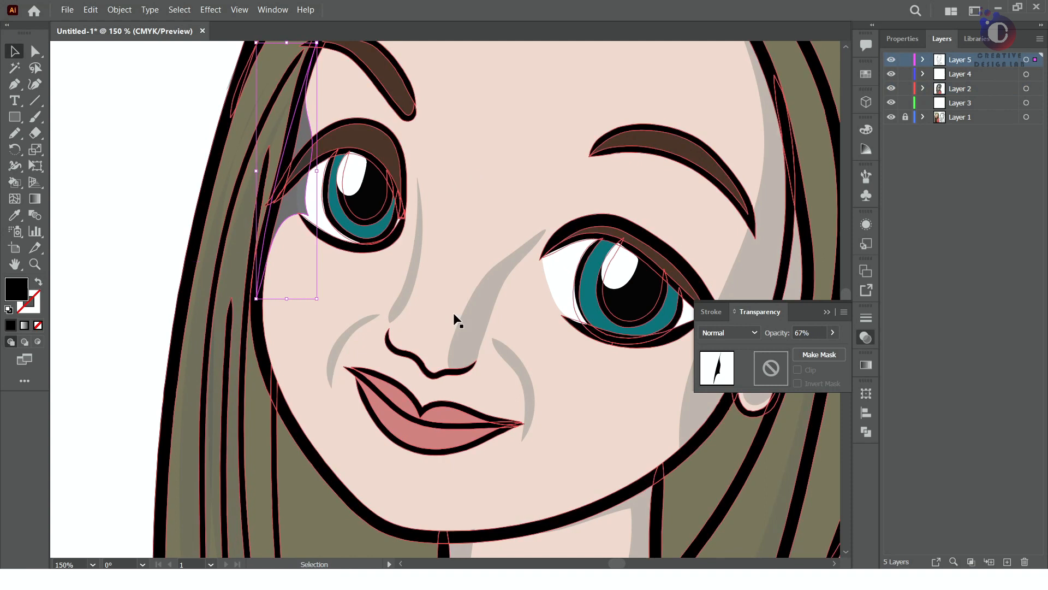
scroll(455, 314, down, 4)
click(533, 380)
scroll(361, 314, up, 5)
click(605, 90)
key(a)
drag(623, 105, 613, 110)
scroll(585, 150, up, 6)
click(545, 377)
drag(557, 260, 599, 147)
scroll(546, 383, up, 2)
drag(545, 420, 556, 398)
drag(585, 282, 581, 280)
click(596, 380)
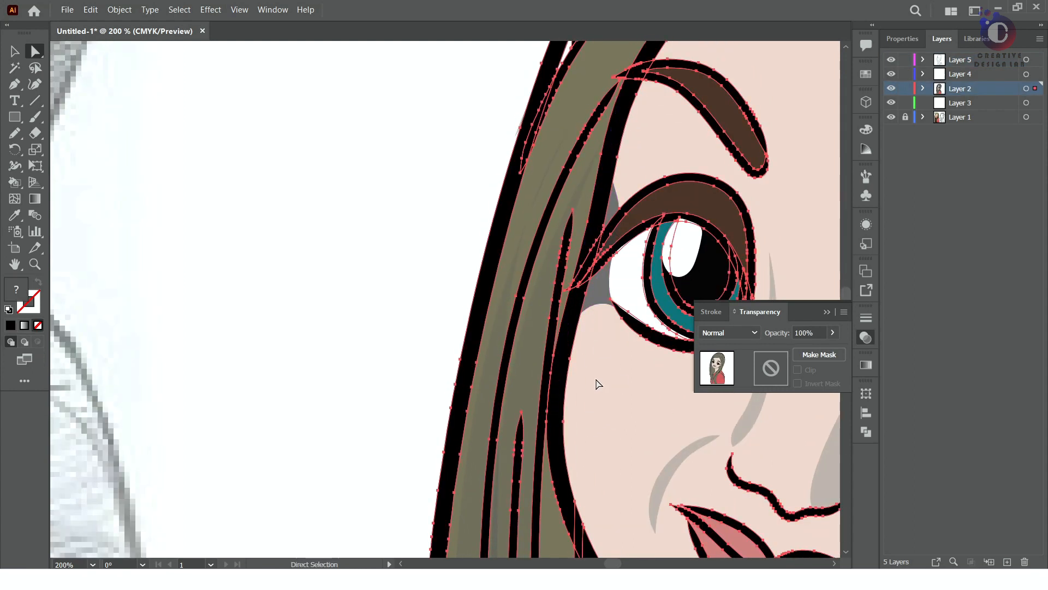
Raise the opacity of the shadow along the face's side beside the ear to 73%
click(281, 271)
scroll(281, 271, down, 3)
click(600, 299)
click(832, 333)
drag(790, 349, 820, 350)
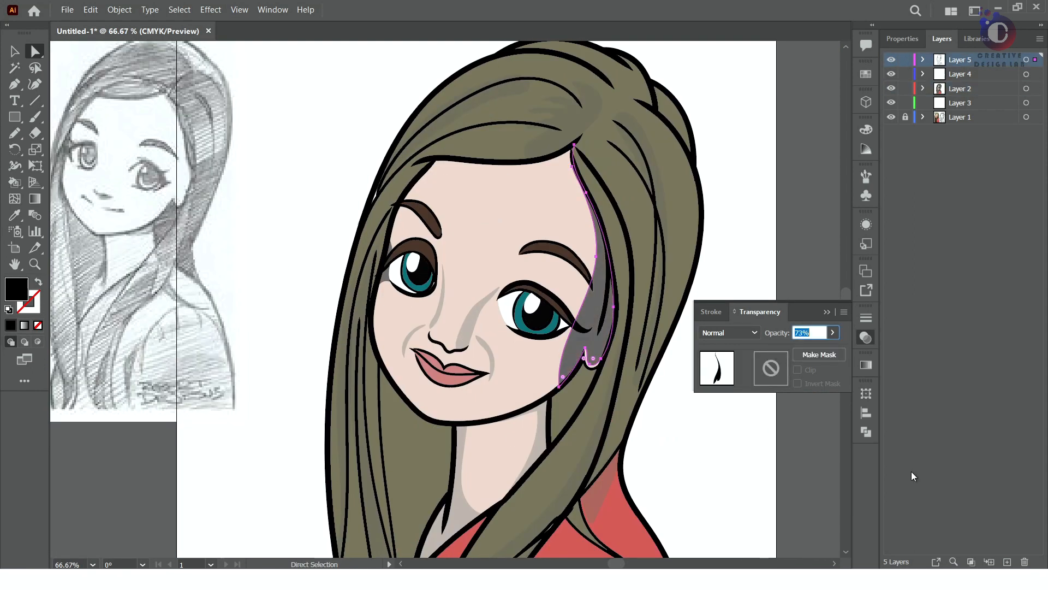
click(912, 471)
Adjust the anchor points of the shadow beside the ear and set its opacity to 62%
scroll(624, 317, down, 2)
scroll(606, 348, up, 3)
drag(605, 321, 608, 337)
drag(600, 303, 600, 303)
key(ctrl+shift+a)
click(620, 304)
click(833, 333)
drag(818, 349, 808, 349)
click(748, 437)
Raise the opacity of the two neck shadows to about 52%
scroll(500, 383, down, 1)
drag(431, 408, 587, 331)
click(596, 355)
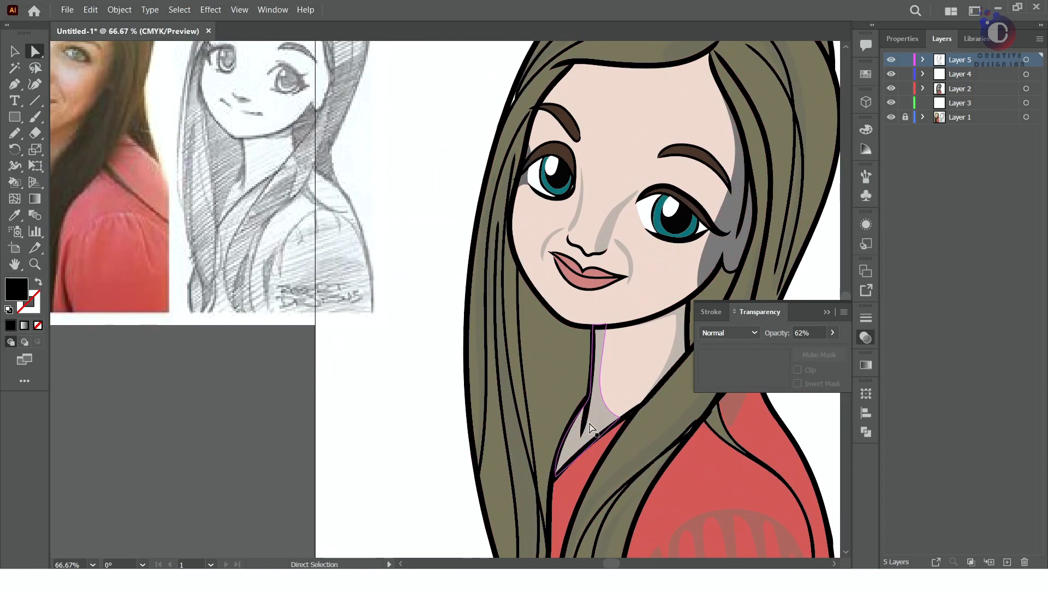
click(832, 333)
drag(792, 349, 806, 349)
click(680, 341)
click(833, 333)
scroll(385, 412, down, 3)
click(632, 449)
Move the inner edge of the shadow beside the ear outward, narrowing it behind the larger eye and along the cheek
scroll(544, 383, up, 3)
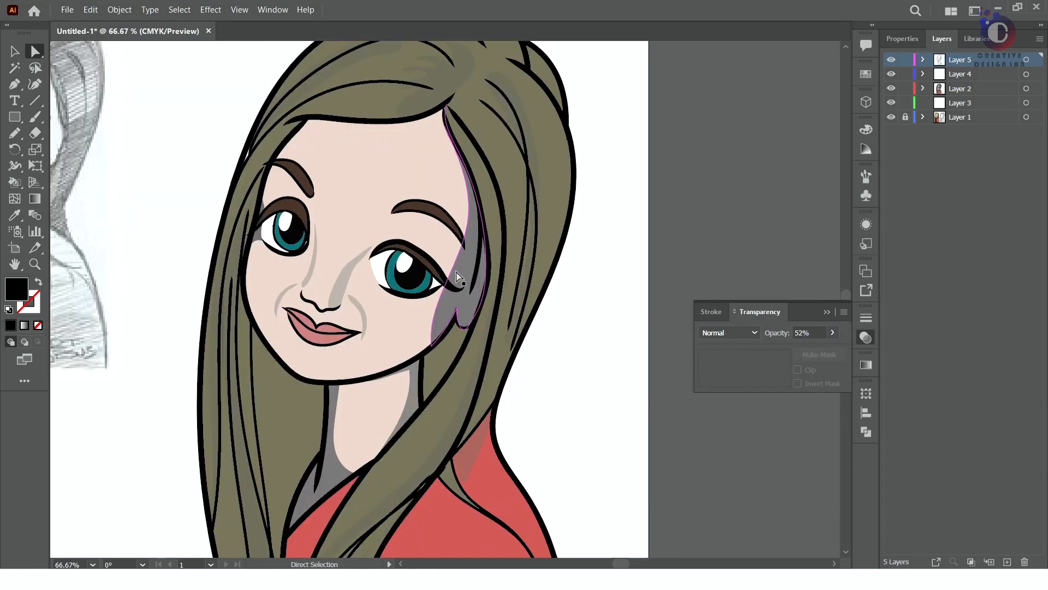
click(464, 277)
click(431, 346)
drag(430, 298, 464, 274)
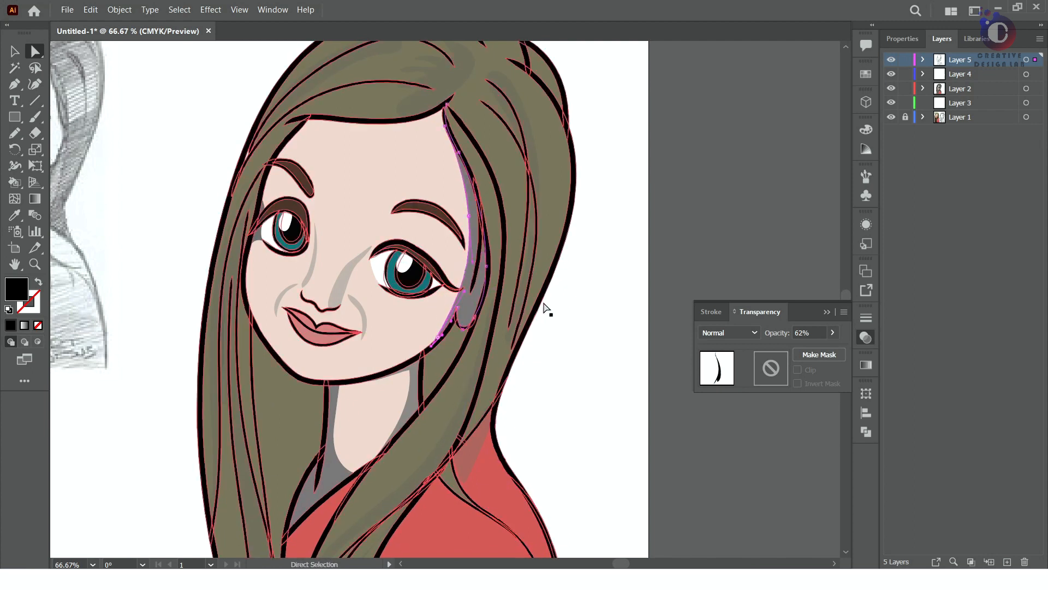
Raise the opacity of the shadows in the hair at the crown and along the back of the head
click(584, 377)
scroll(585, 416, down, 2)
scroll(608, 436, down, 1)
click(470, 178)
click(833, 332)
drag(795, 349, 825, 348)
click(551, 174)
click(442, 167)
click(833, 332)
click(507, 202)
click(832, 333)
Raise the opacity of the shadows in the long lower hair strands and on the sleeve
click(379, 373)
click(833, 333)
click(625, 250)
click(468, 385)
click(833, 332)
click(630, 268)
scroll(468, 346, down, 2)
click(467, 326)
click(833, 333)
click(833, 332)
click(628, 339)
click(448, 394)
click(524, 303)
scroll(525, 301, up, 1)
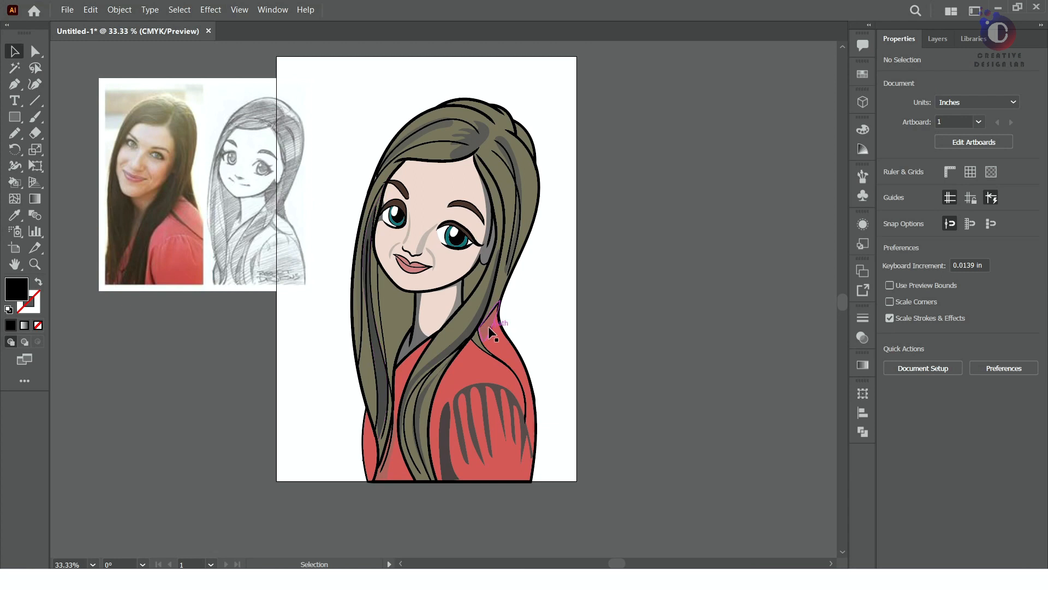
Add a new layer for highlights and place it directly below Layer 5
click(488, 326)
click(978, 226)
click(816, 333)
click(937, 39)
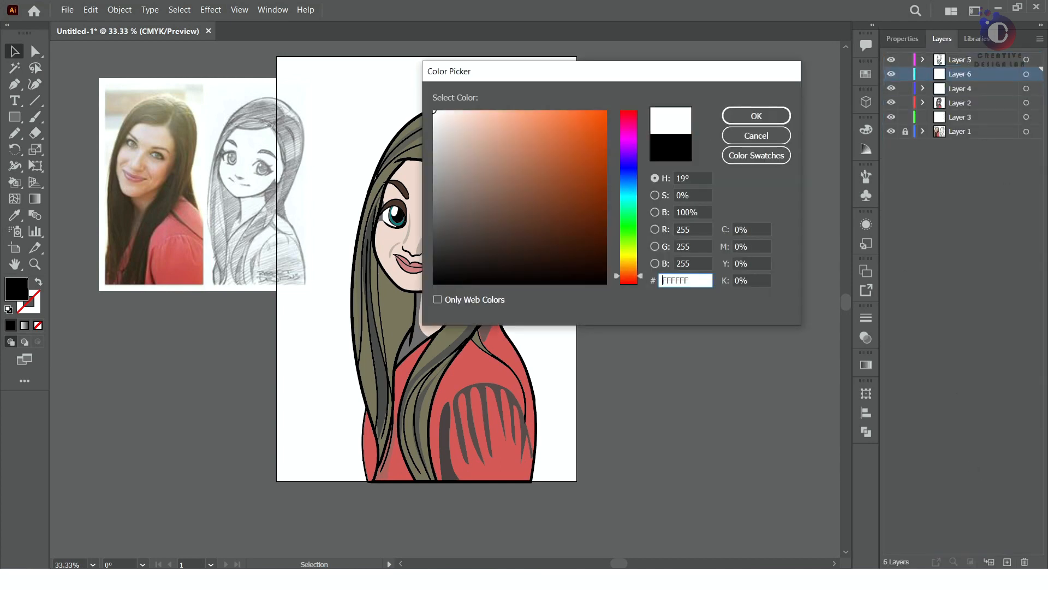
key(Return)
Draw a white highlight with the Pencil tool along the forehead's hairline and lower its opacity
key(n)
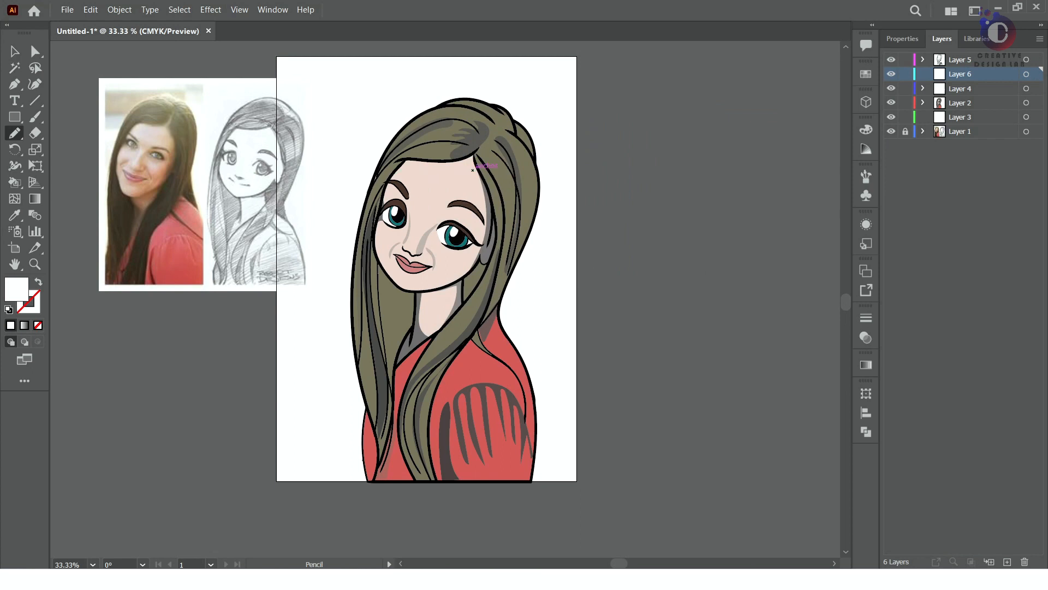
drag(473, 158, 474, 158)
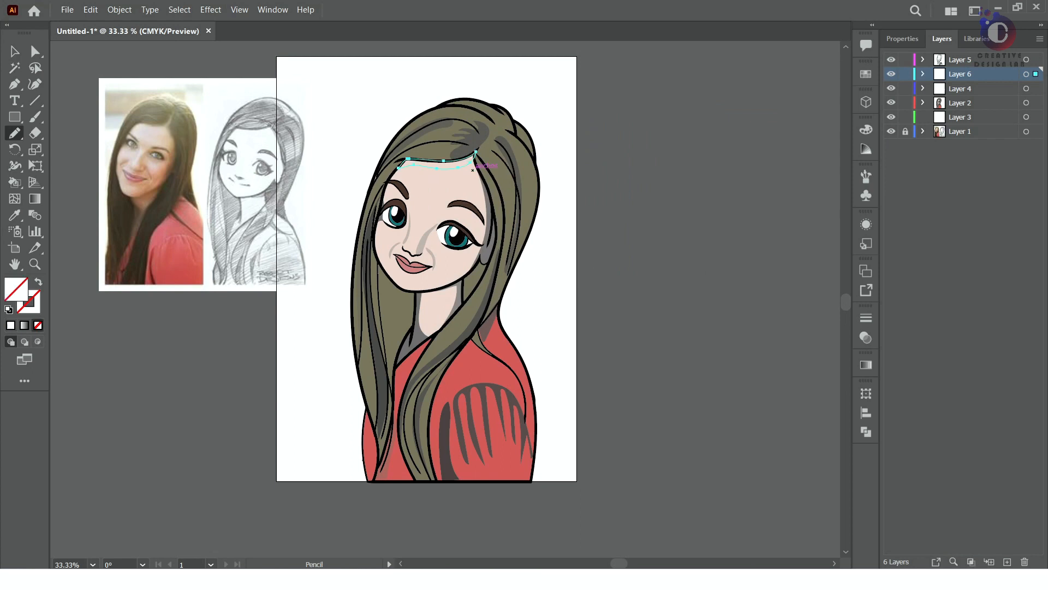
click(10, 342)
click(866, 337)
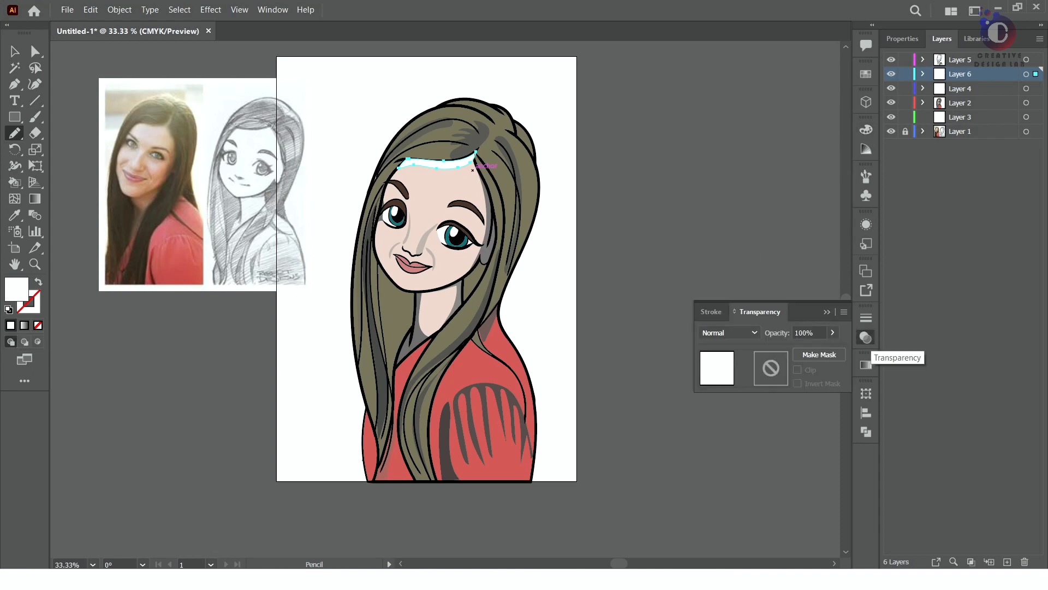
click(833, 332)
drag(835, 349, 810, 349)
key(v)
Adjust the anchor points of the forehead highlight so its upper edge and ends fit the hairline
click(437, 165)
scroll(437, 165, up, 6)
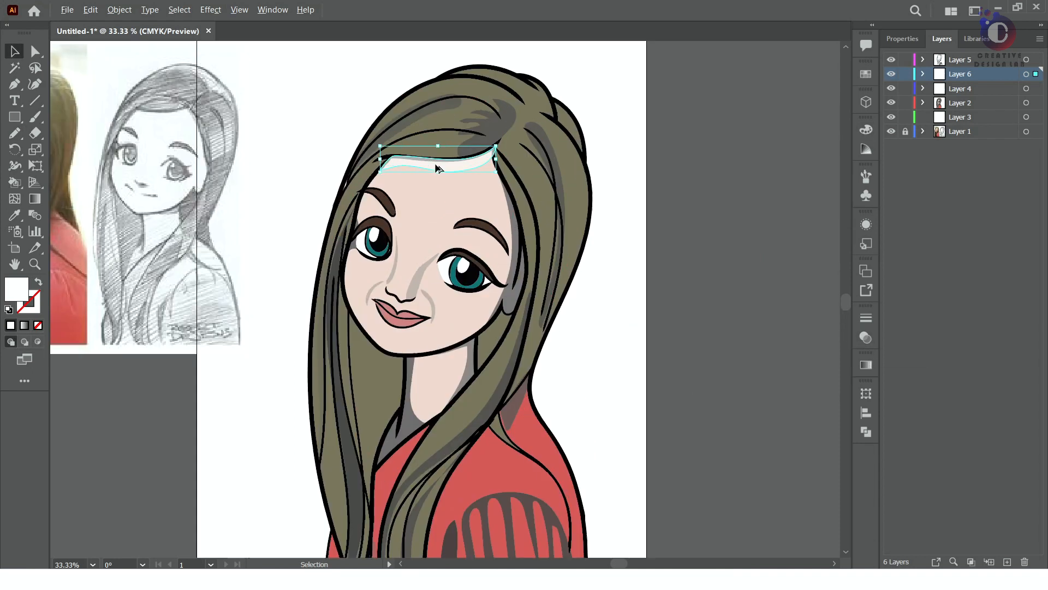
scroll(552, 169, down, 2)
click(383, 175)
key(a)
drag(353, 159, 350, 163)
click(503, 173)
drag(502, 174, 504, 177)
drag(350, 163, 350, 167)
drag(401, 166, 403, 169)
drag(300, 205, 304, 205)
drag(340, 164, 338, 167)
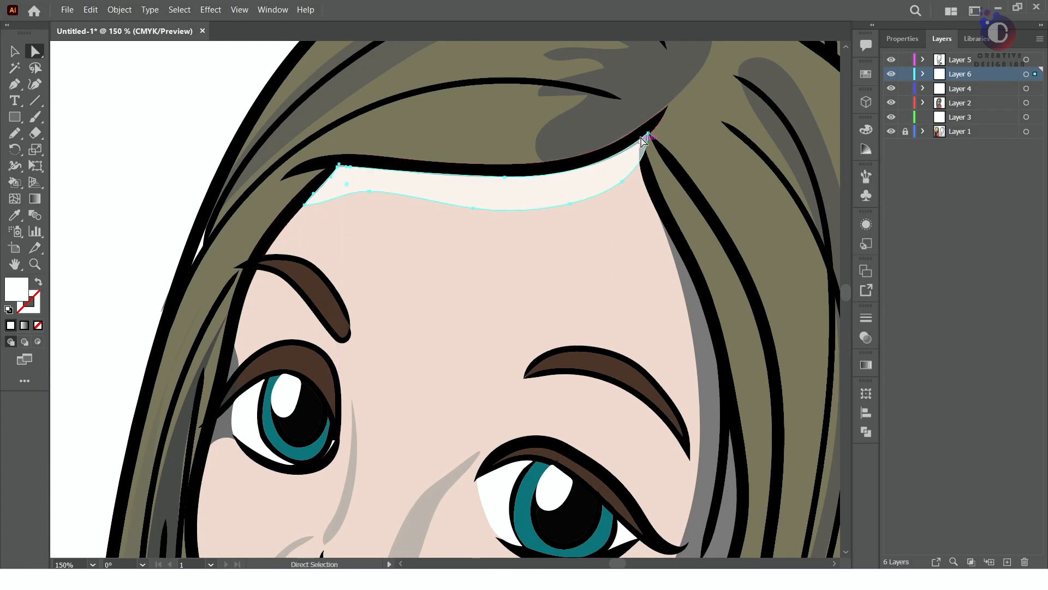
drag(647, 154, 637, 149)
click(569, 272)
scroll(526, 328, down, 2)
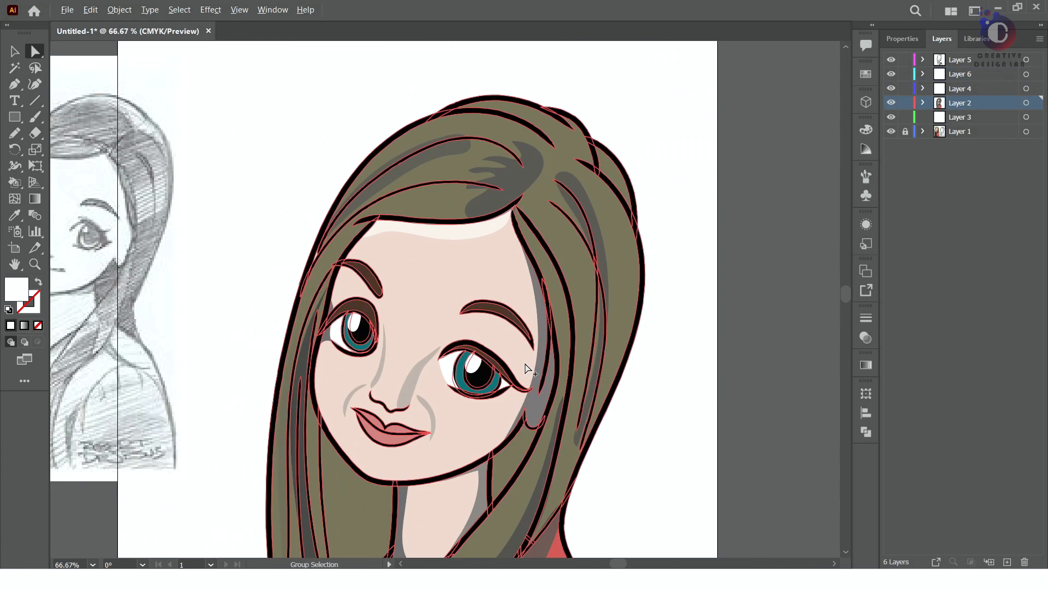
click(696, 329)
Draw two white-filled highlights on Layer 6, one on top of the head and one on the hair behind it
scroll(697, 329, down, 1)
scroll(696, 329, down, 1)
scroll(663, 377, up, 2)
scroll(533, 275, down, 2)
click(962, 89)
click(963, 74)
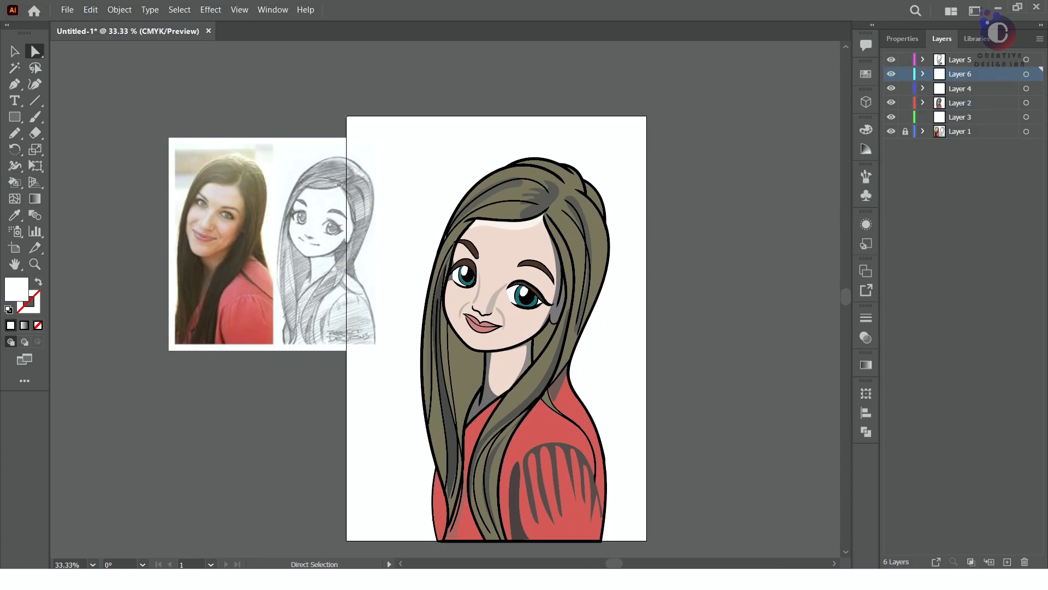
key(n)
drag(515, 163, 519, 162)
click(10, 325)
click(11, 325)
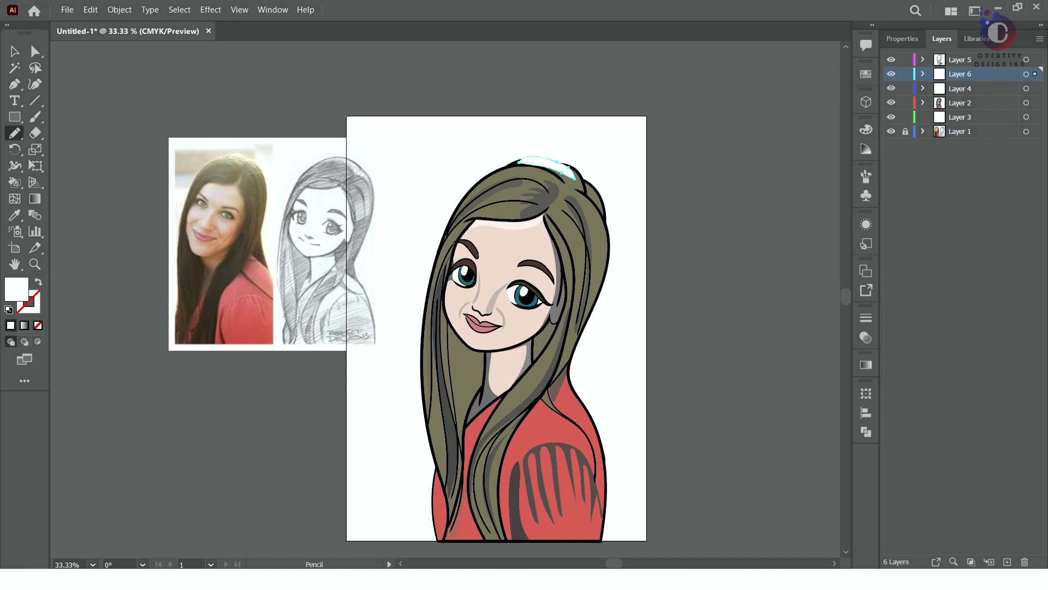
drag(585, 180, 585, 193)
click(11, 326)
Draw a white highlight along the outer edge of the shoulder and upper arm
drag(589, 414, 570, 383)
click(11, 325)
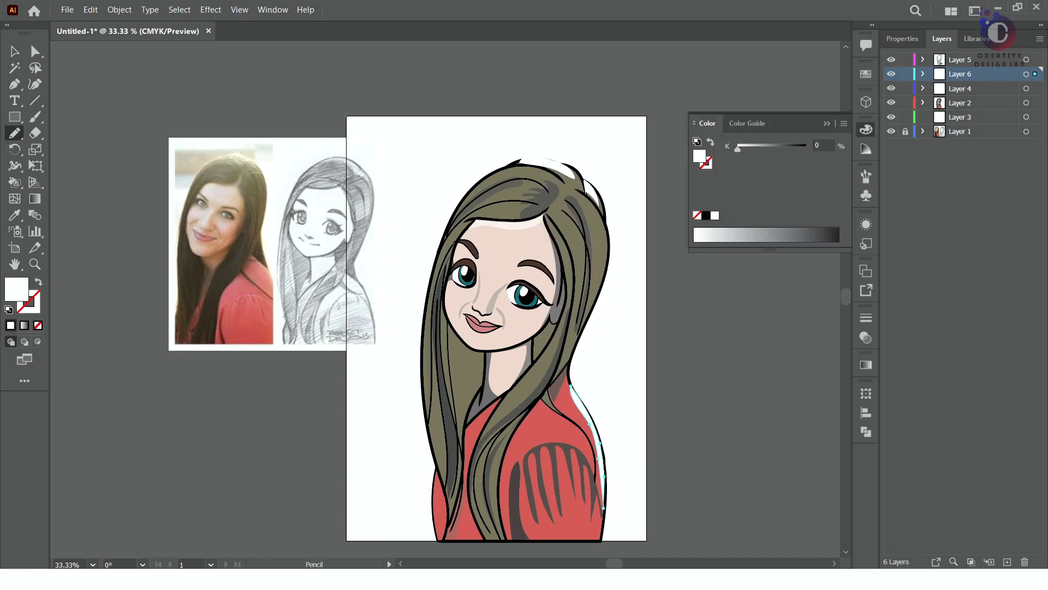
click(866, 129)
key(v)
click(730, 262)
key(n)
Draw five white highlights at the upper ends of the gaps between the sleeve's fold shadows
right_click(556, 454)
scroll(562, 476, up, 4)
mouse_move(563, 477)
mouse_down()
mouse_move(576, 330)
mouse_move(516, 343)
mouse_up()
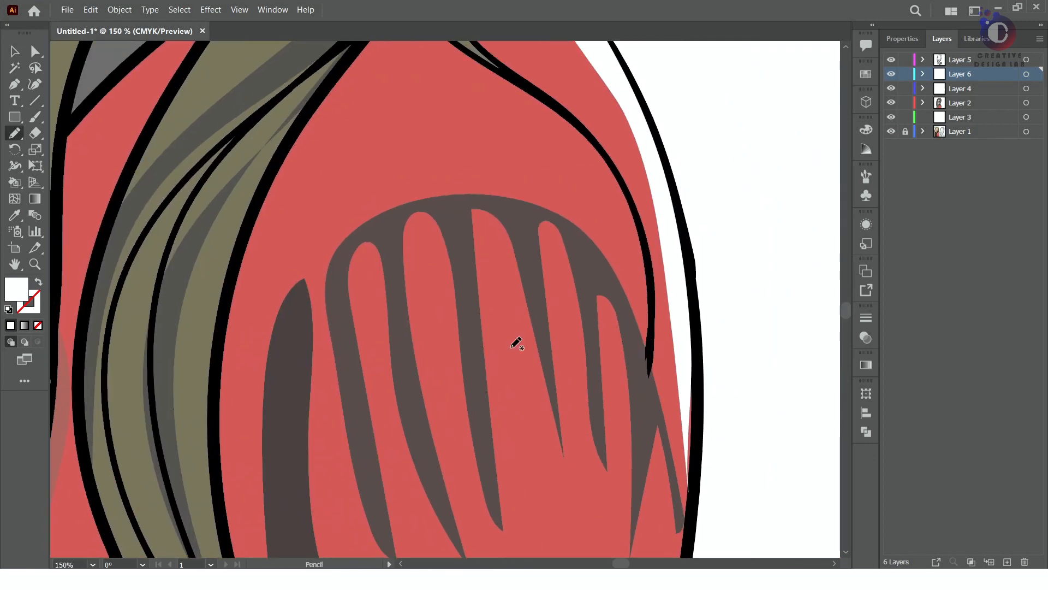
mouse_move(495, 285)
mouse_down()
mouse_move(517, 277)
mouse_move(473, 210)
mouse_up()
key(comma)
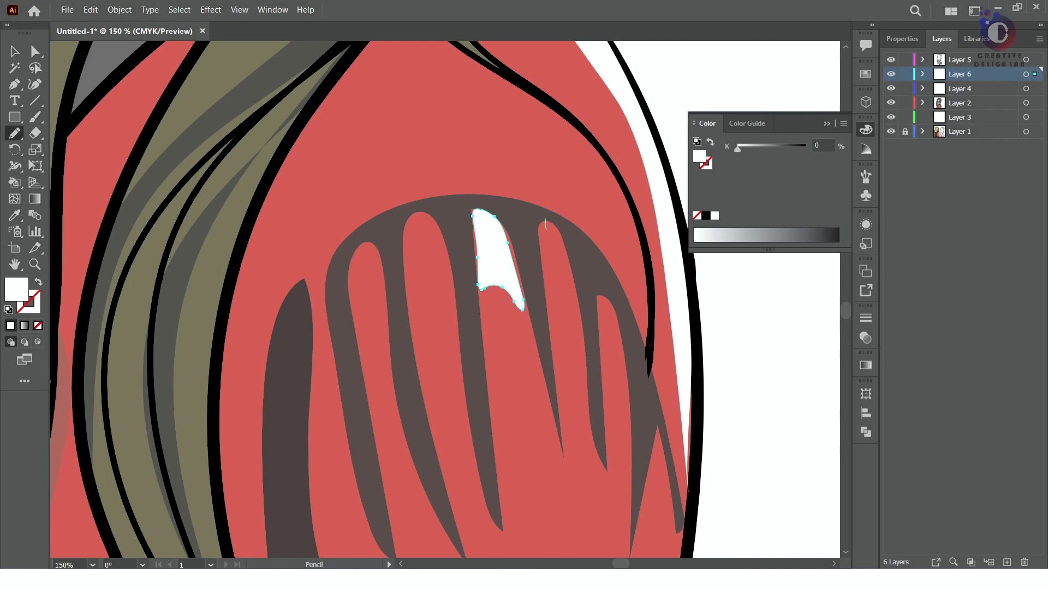
drag(554, 220, 546, 221)
key(comma)
mouse_move(599, 296)
mouse_down()
mouse_move(624, 361)
mouse_move(600, 297)
mouse_up()
key(comma)
drag(406, 245, 405, 240)
click(10, 326)
drag(348, 264, 384, 315)
key(comma)
Draw white highlights on the shoulder beside the long hair strand and along the bridge of the nose
scroll(385, 316, down, 4)
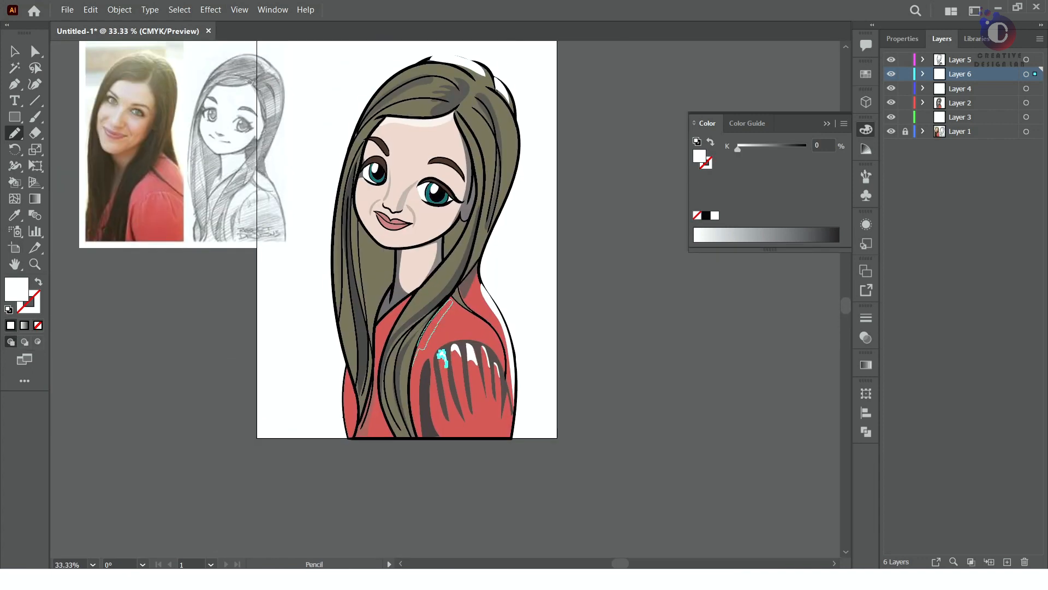
click(10, 325)
right_click(386, 200)
click(403, 174)
key(ctrl+z)
drag(404, 174, 404, 173)
key(comma)
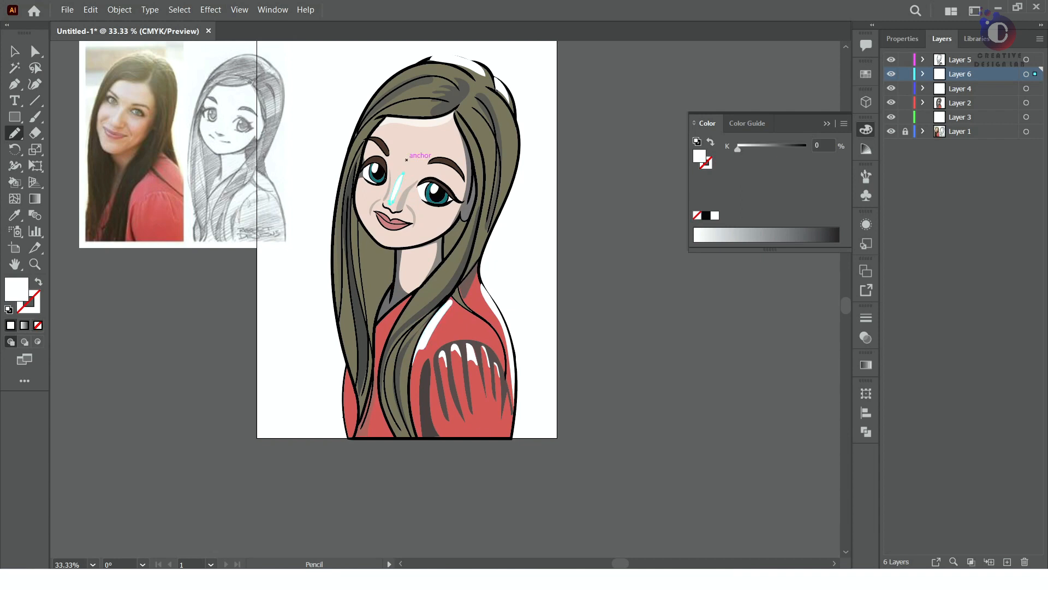
Draw white highlights on both cheeks, on the neck and on the forehead above the smaller eye's brow
drag(440, 209, 360, 186)
key(comma)
click(10, 326)
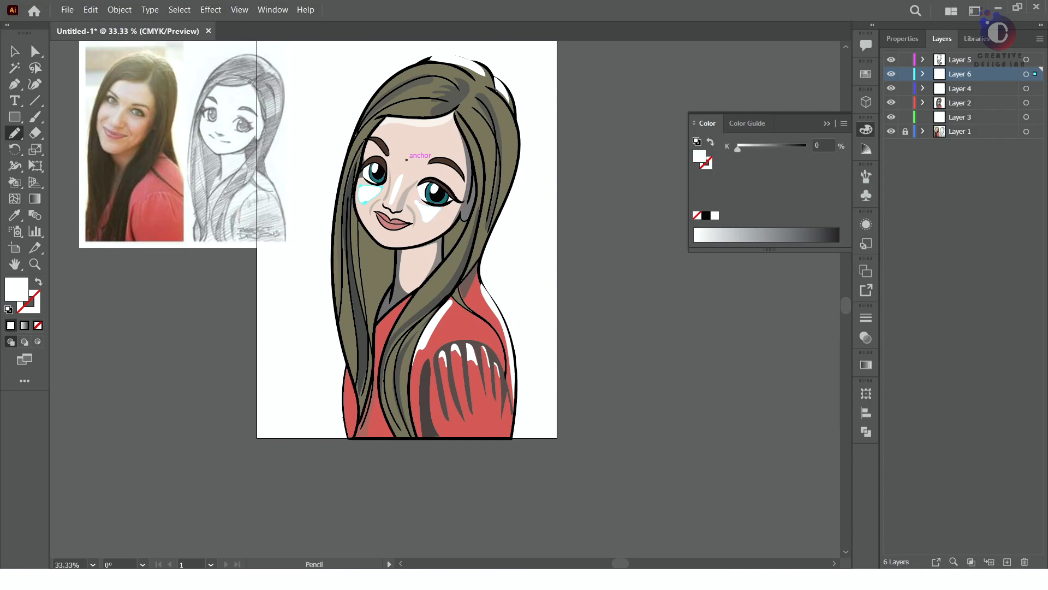
drag(408, 252, 408, 253)
key(comma)
drag(407, 160, 407, 160)
key(comma)
Select both cheek highlights and lower their opacity
click(15, 53)
click(628, 163)
click(865, 130)
click(427, 212)
shift+click(370, 195)
click(863, 339)
click(833, 333)
drag(835, 350, 757, 324)
Set the neck highlight's opacity to 30% and that of the highlight above the smaller eye's brow to 61%
click(500, 214)
click(427, 269)
text(30)
click(534, 163)
click(413, 123)
click(394, 133)
scroll(399, 158, up, 7)
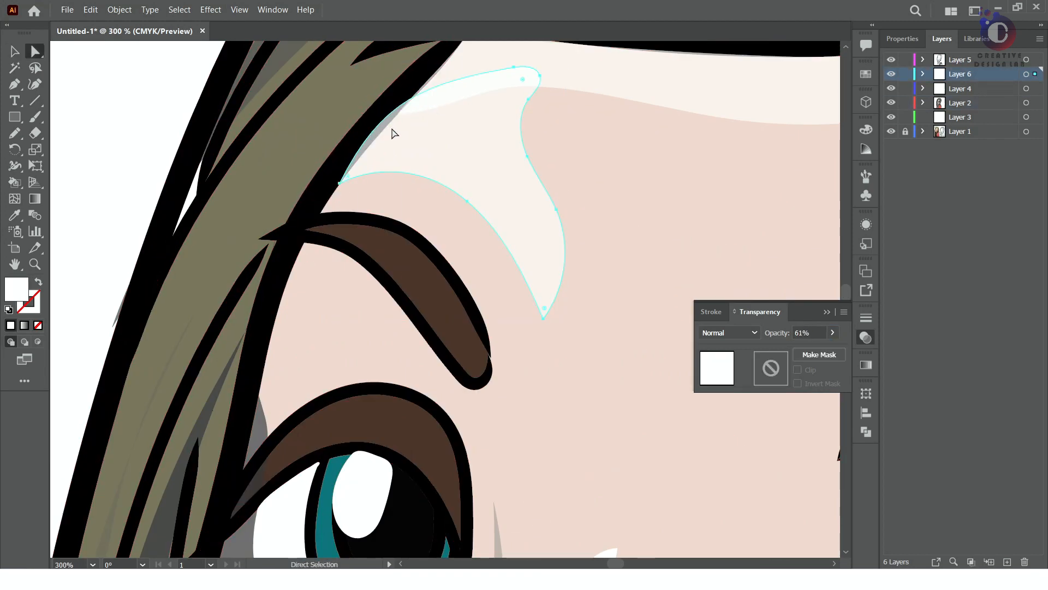
scroll(400, 113, down, 7)
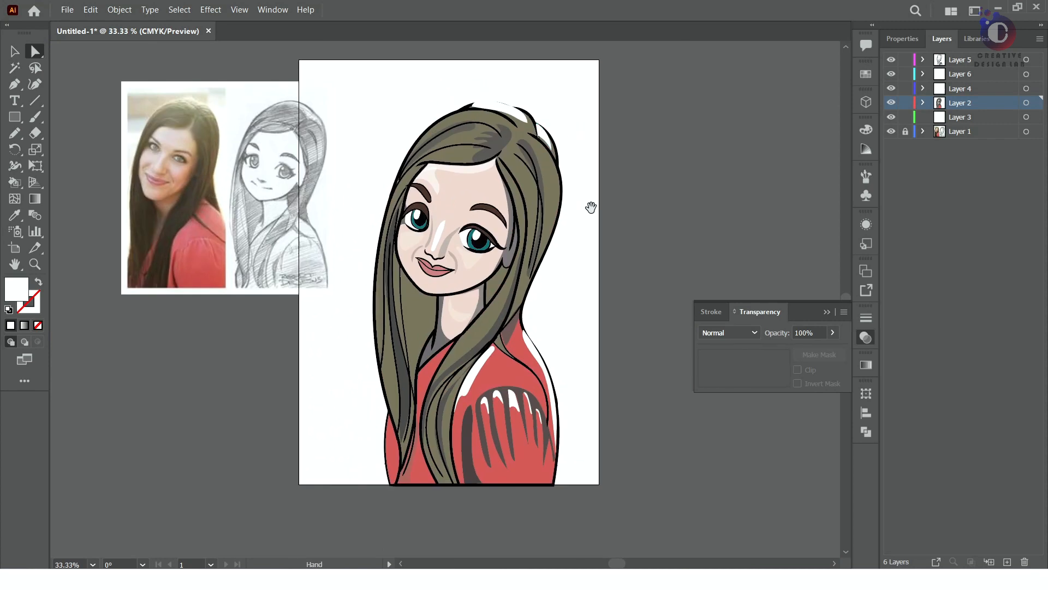
Try Multiply on the white hair highlights and set their blend mode to Soft Light
click(729, 333)
click(725, 109)
click(723, 337)
click(722, 203)
Try the Soft Light and Hard Light blend modes on the hair shadows at the crown
click(501, 149)
click(744, 332)
click(730, 205)
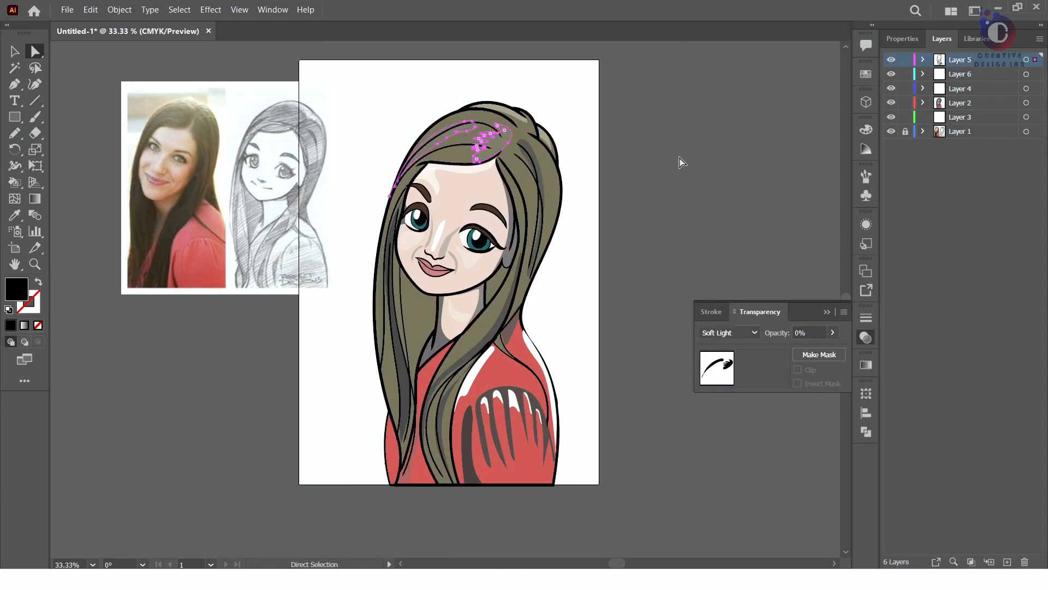
key(ctrl+z)
click(746, 331)
click(722, 220)
click(687, 218)
Try the Overlay, Screen, Difference and Saturation blend modes for the crown's hair shadows
click(737, 332)
click(726, 191)
click(737, 333)
click(726, 156)
click(737, 333)
click(730, 238)
click(729, 332)
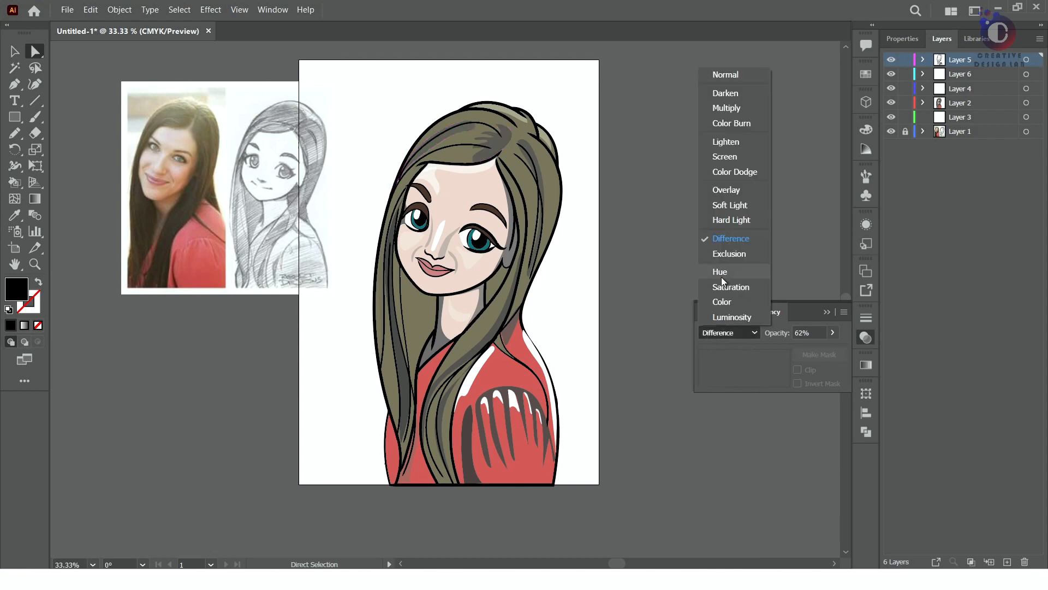
click(730, 287)
Reselect the crown's hair shadows and try the Saturation, Hue, Color, Luminosity and Color Dodge blend modes
click(543, 174)
click(496, 144)
click(735, 332)
click(731, 287)
click(734, 332)
click(720, 272)
click(742, 335)
click(723, 302)
click(731, 332)
click(732, 316)
click(730, 332)
click(735, 172)
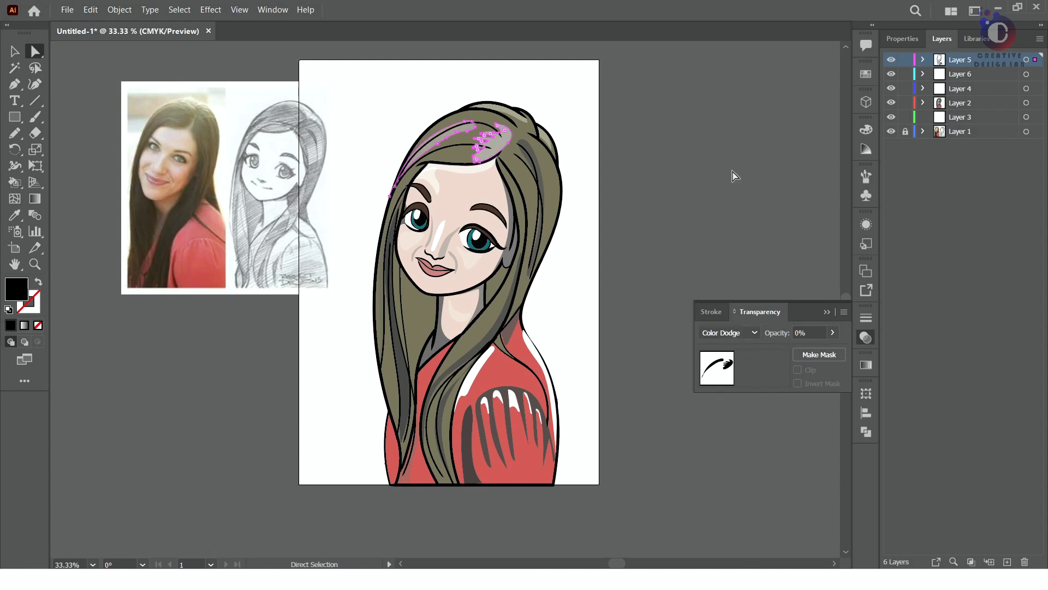
Try Screen on the crown's hair shadows and set their blend mode to Soft Light
click(749, 333)
click(725, 156)
click(751, 334)
click(725, 202)
click(721, 202)
Set the blend mode of the shadows beside the ear and on the neck to Darken
click(532, 260)
shift+click(513, 241)
shift+click(436, 347)
click(732, 333)
click(726, 93)
click(704, 218)
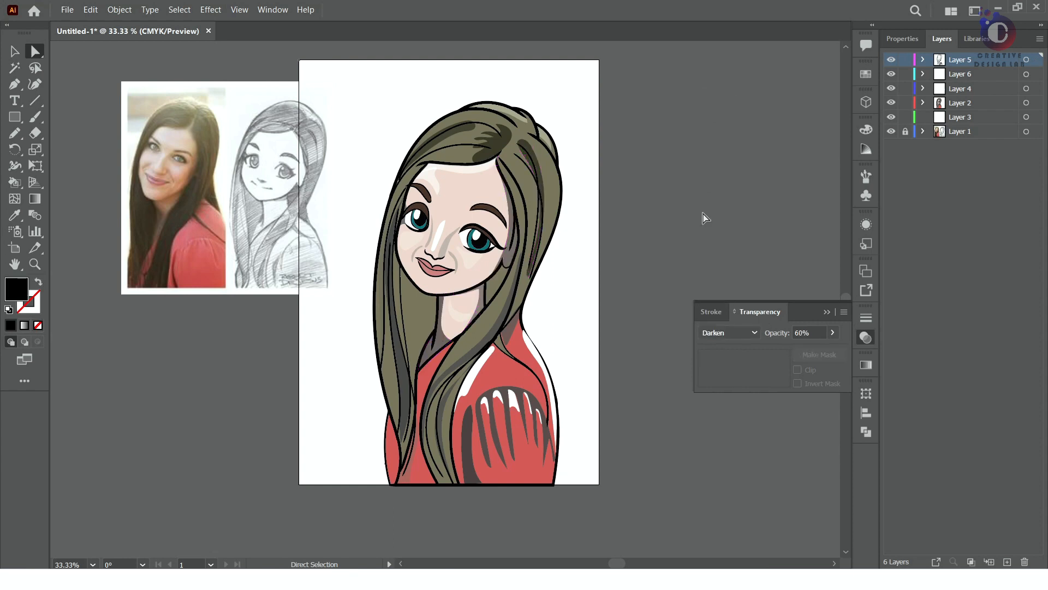
Set the blend mode of the long hair strands', neck and sleeve shadows to Darken
click(402, 363)
shift+click(470, 453)
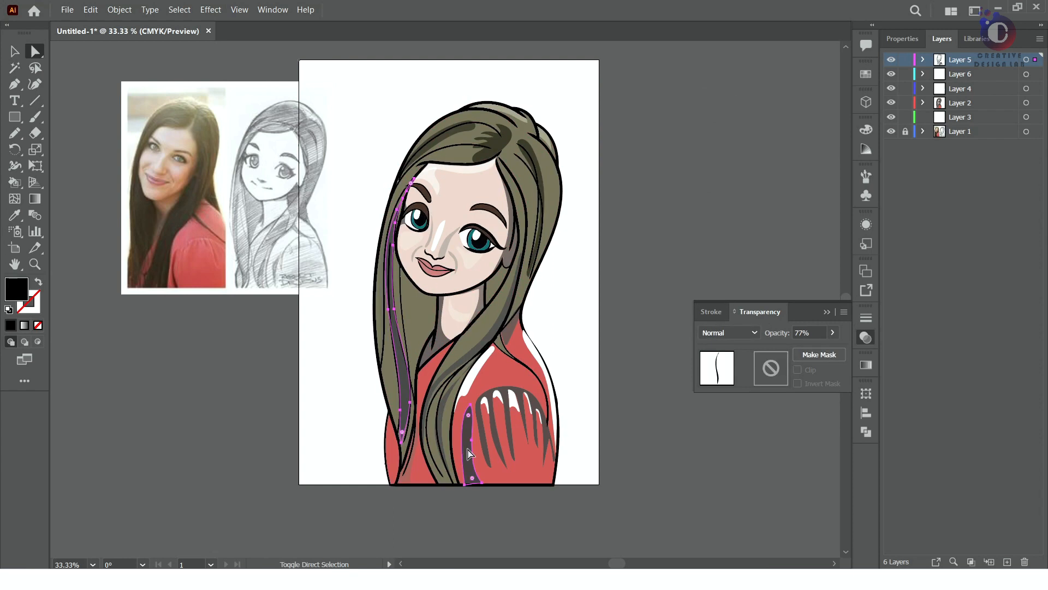
click(729, 332)
click(725, 93)
click(667, 173)
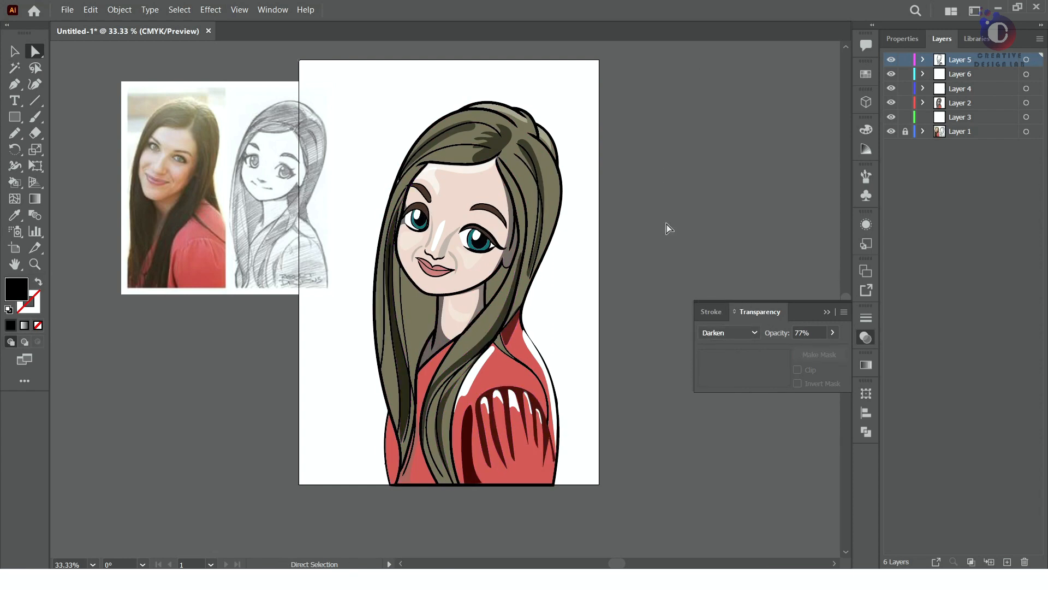
Reshape the front hair strand's shadow beside the neck so it covers the strand from below the ear to the shoulder
scroll(565, 335, up, 2)
click(438, 311)
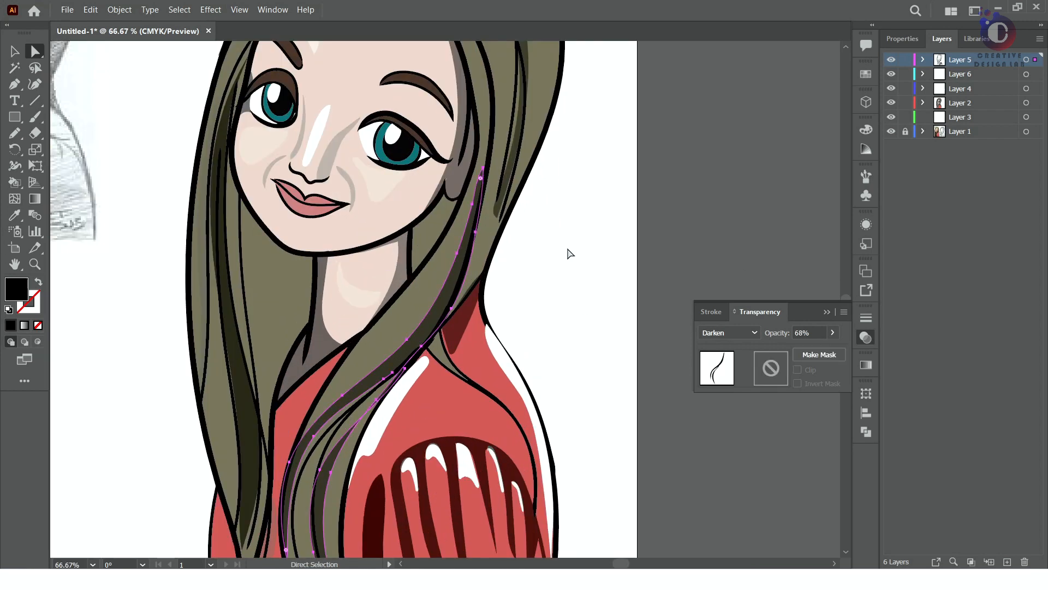
drag(409, 343, 429, 271)
drag(479, 208, 427, 211)
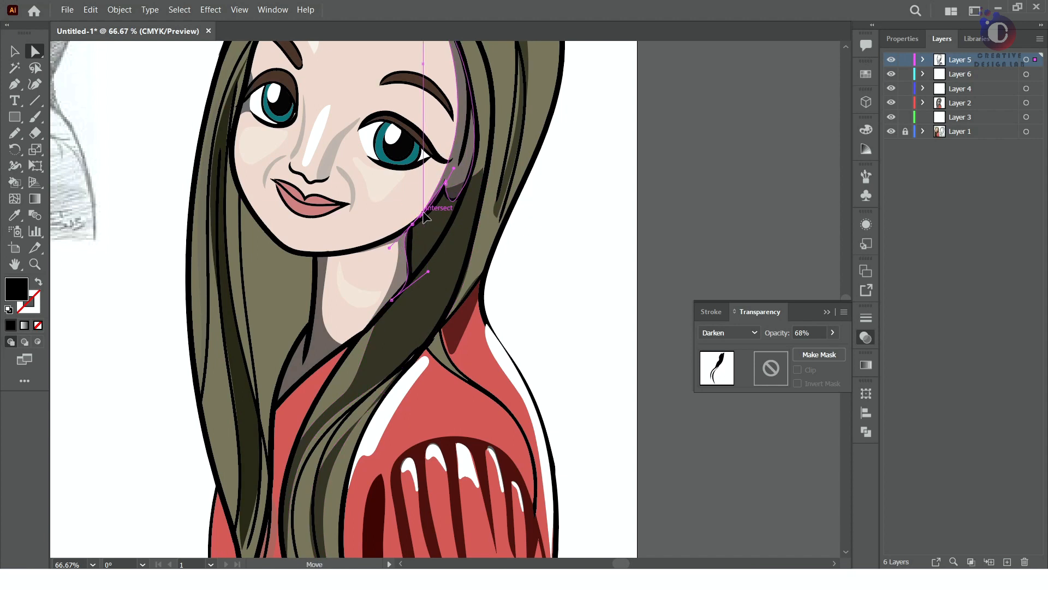
drag(476, 177, 478, 136)
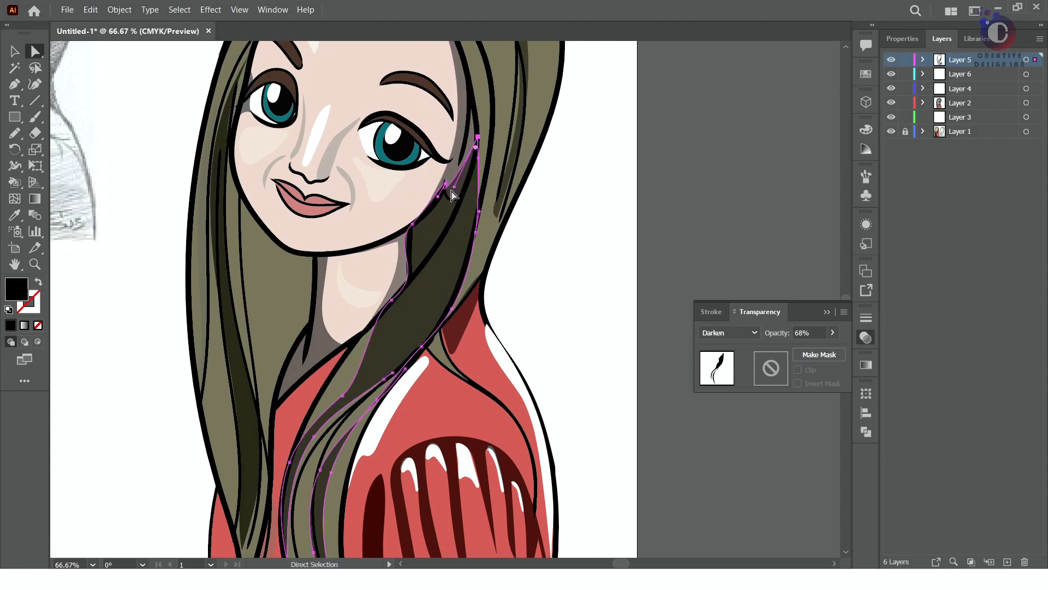
drag(454, 387, 487, 293)
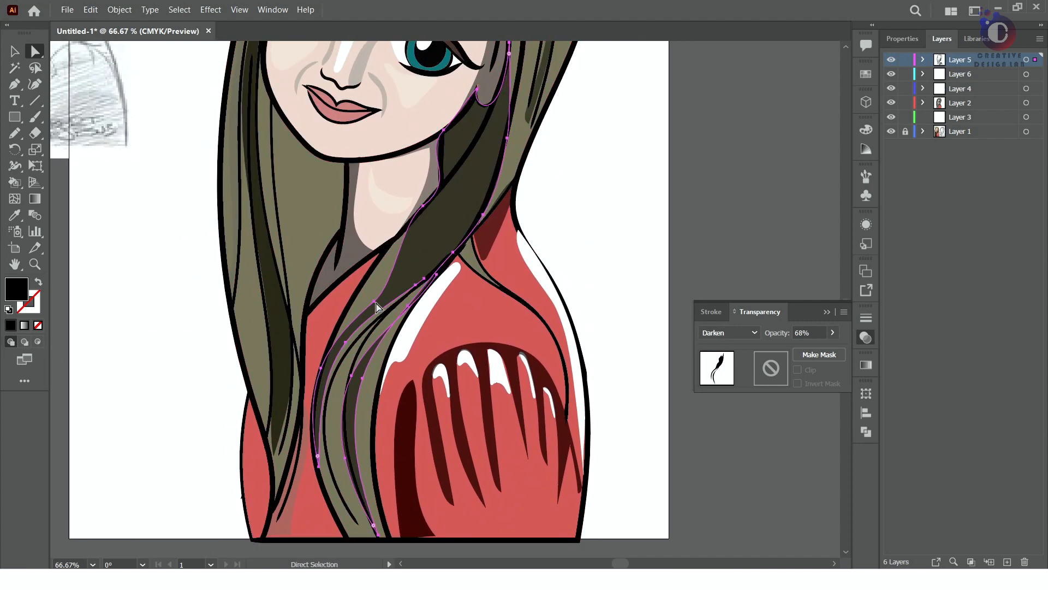
drag(375, 301, 379, 261)
click(549, 204)
scroll(498, 210, down, 1)
scroll(498, 211, down, 2)
scroll(606, 183, up, 5)
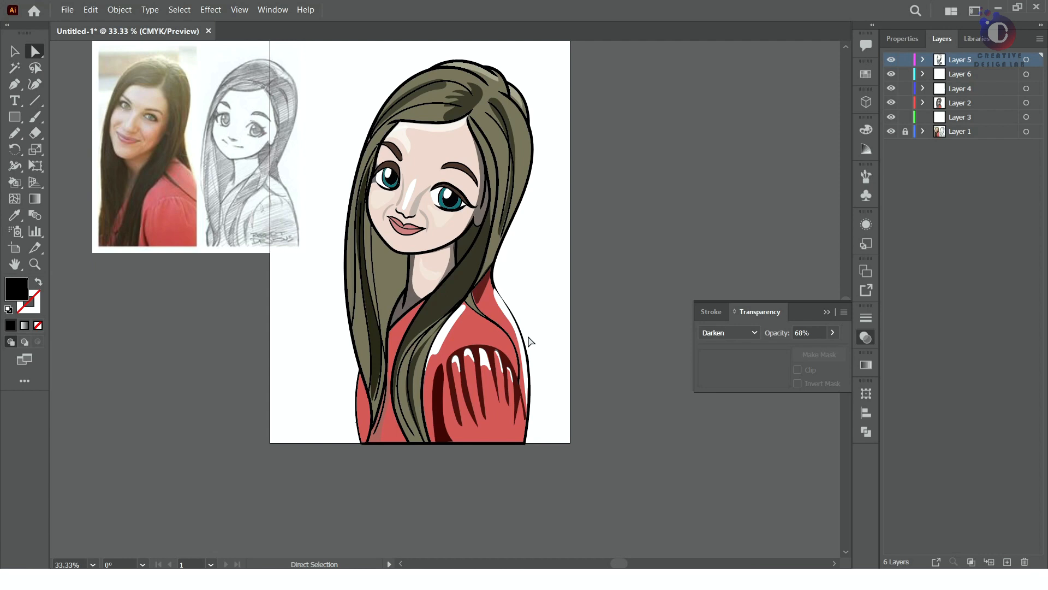
Adjust the anchor points of the hair shadows behind the ear, extending them over the strand toward the shoulder
scroll(481, 303, up, 1)
scroll(508, 277, up, 2)
drag(490, 273, 439, 372)
drag(490, 269, 439, 372)
drag(512, 145, 496, 177)
scroll(505, 147, up, 2)
click(504, 146)
drag(481, 108, 501, 150)
click(578, 201)
Reshape the shadow on the long strand at the far side of the face, fitting its upper end and lower tip to the outline
scroll(486, 280, down, 3)
scroll(403, 337, up, 3)
click(377, 157)
scroll(394, 150, up, 2)
drag(394, 146, 373, 186)
scroll(367, 189, down, 3)
drag(385, 495, 381, 504)
mouse_move(379, 387)
mouse_down()
mouse_move(409, 397)
mouse_move(379, 395)
mouse_up()
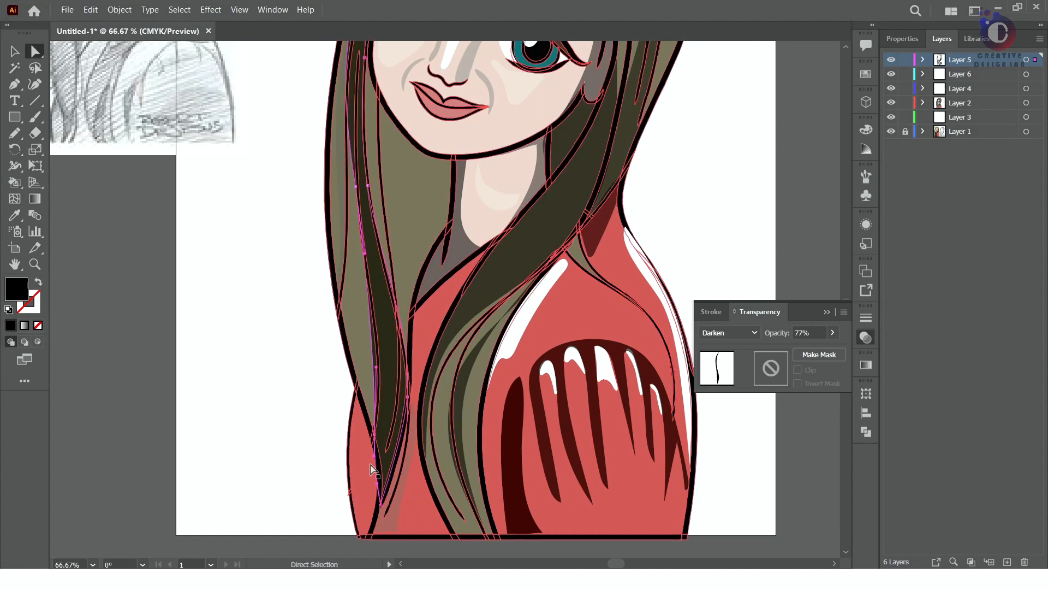
Move the lower end of the crown's curved hair shadow and adjust its curve to follow the hair outline
scroll(370, 320, up, 4)
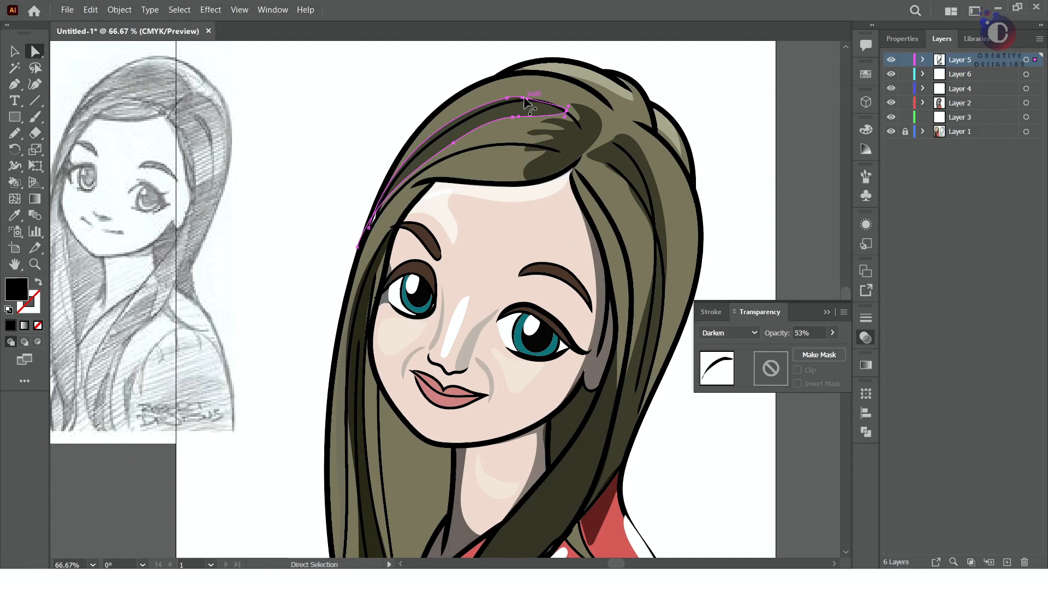
drag(370, 232, 369, 232)
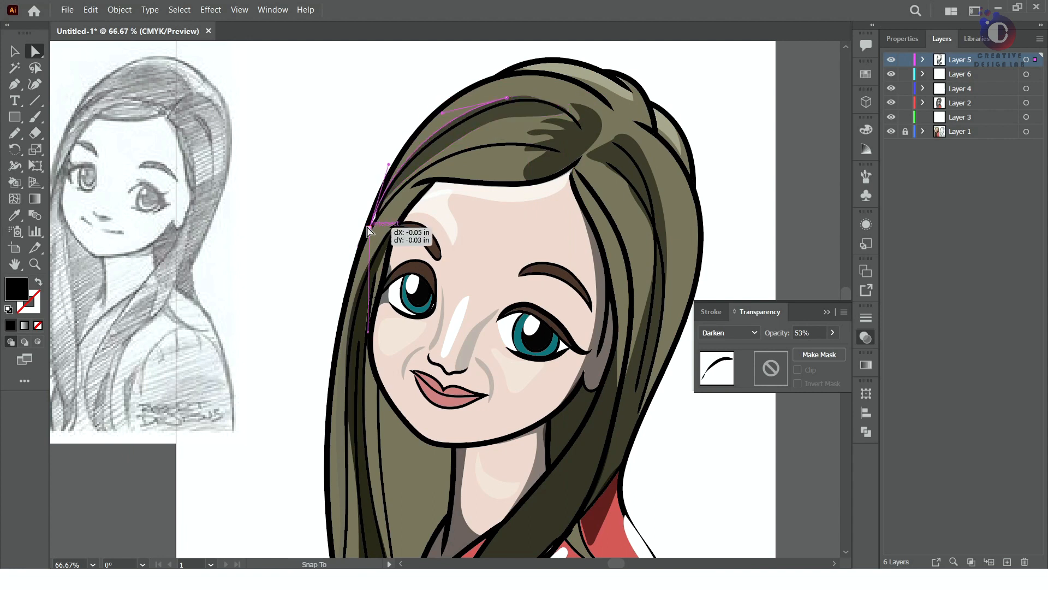
drag(391, 166, 401, 193)
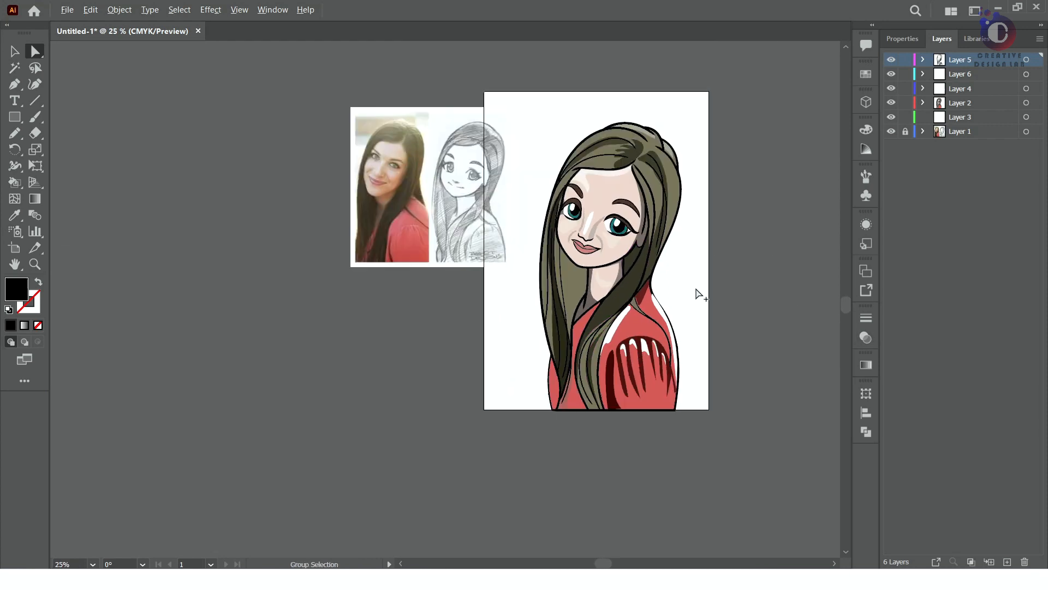
Try Soft Light and another blend mode on the neck and collar shadow, and set it to Normal at 46% opacity
click(866, 337)
click(729, 333)
click(730, 204)
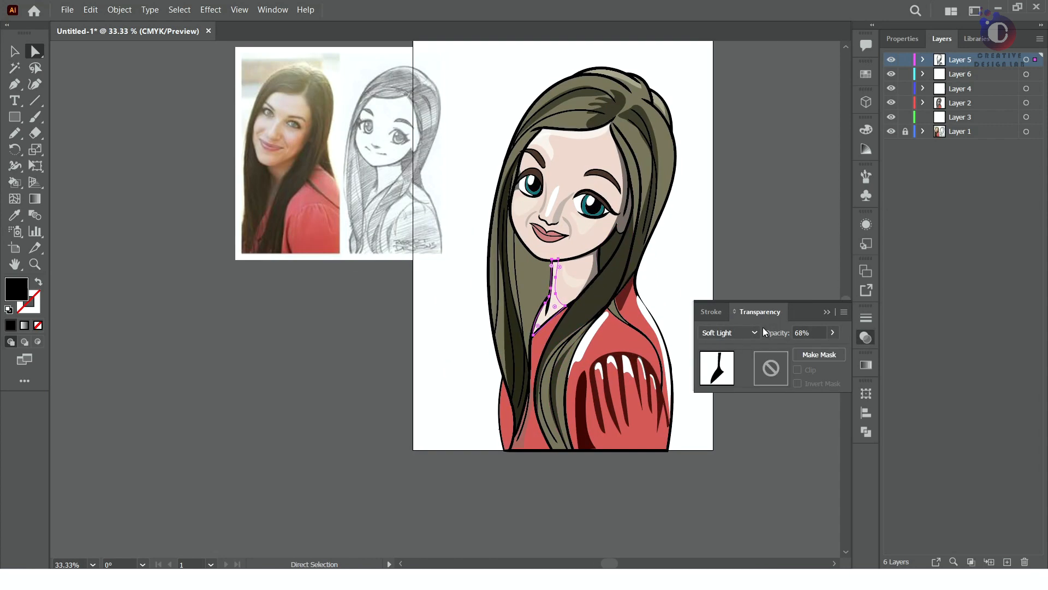
click(754, 332)
click(730, 190)
click(744, 332)
click(737, 75)
click(832, 333)
drag(815, 349, 804, 349)
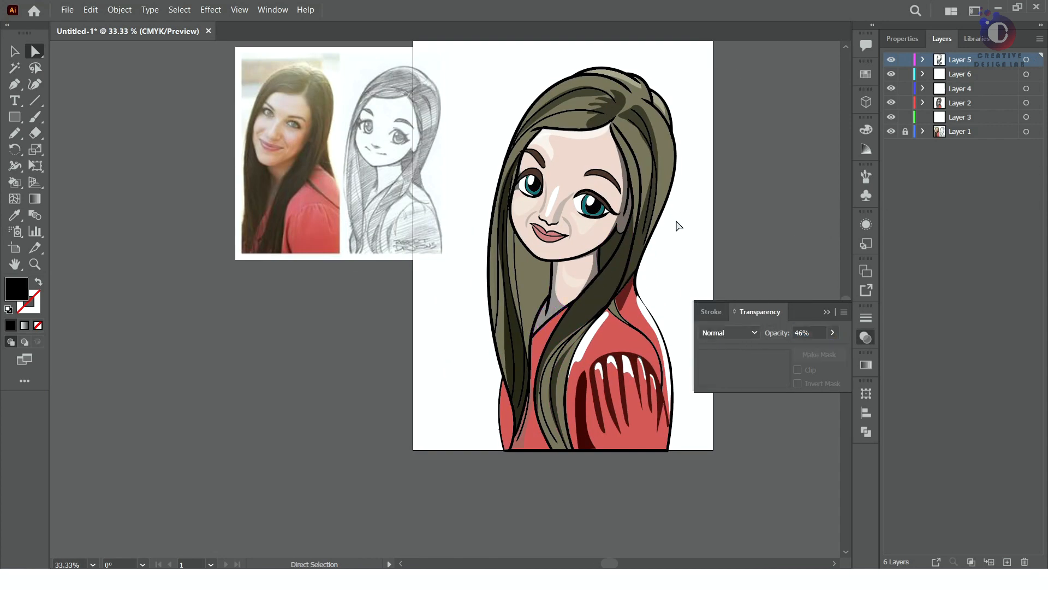
Draw a closed Pencil shape over the hair between the chin, neck and long strand, and fill it with black
scroll(679, 225, down, 3)
scroll(683, 181, up, 2)
scroll(556, 422, up, 2)
scroll(556, 422, down, 2)
scroll(532, 416, up, 1)
scroll(533, 417, down, 1)
scroll(514, 301, up, 3)
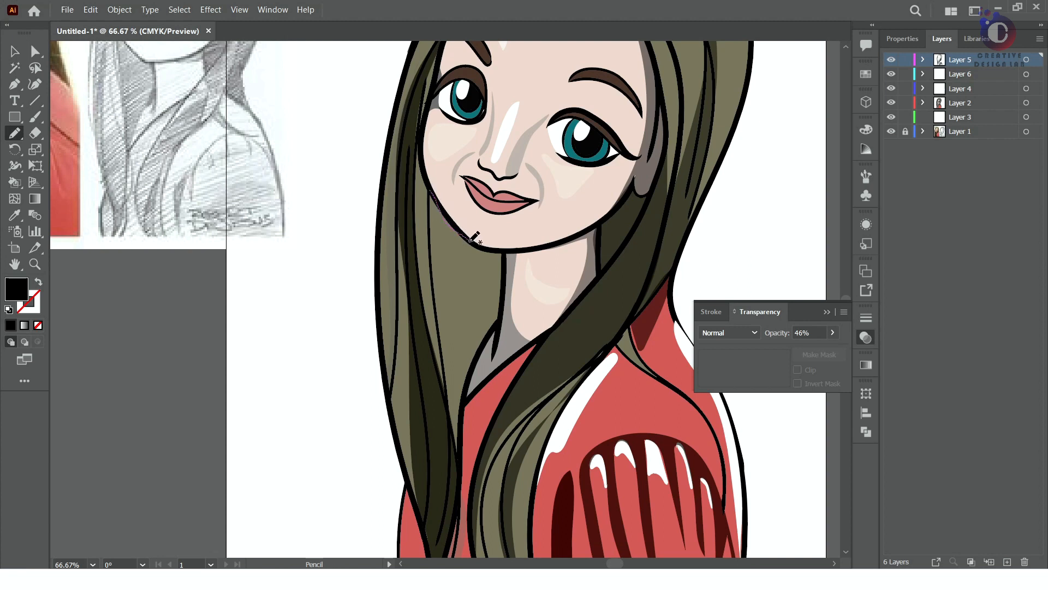
key(ctrl+a)
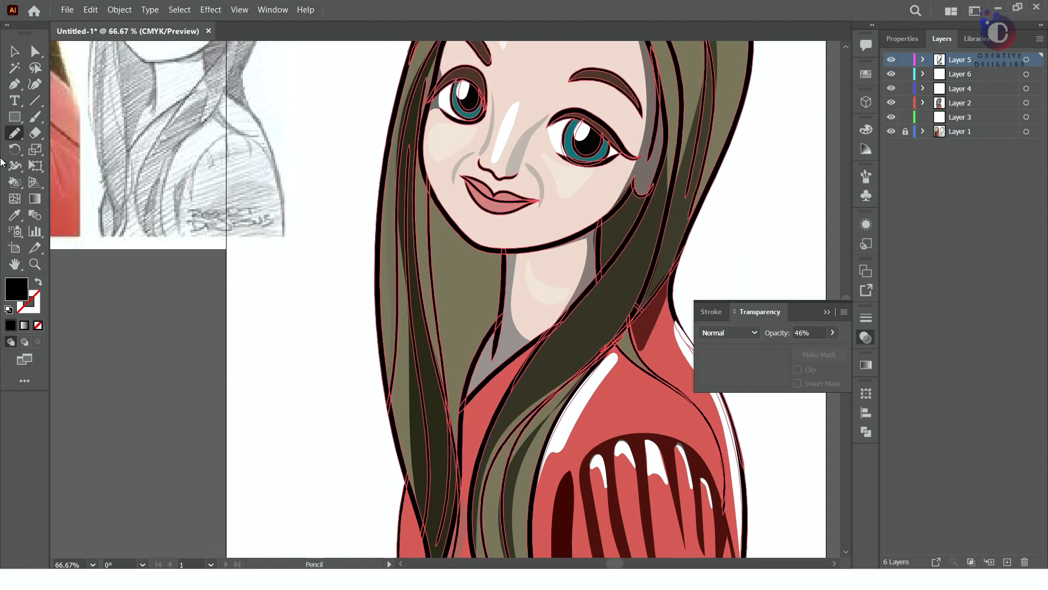
key(ctrl+shift+a)
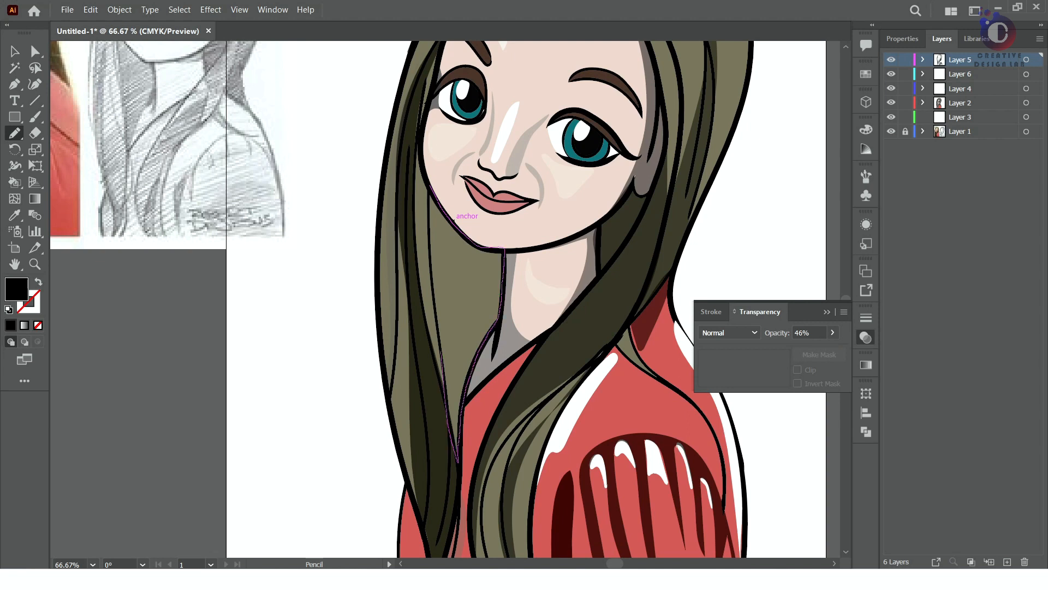
drag(450, 219, 446, 216)
click(10, 325)
Set the new hair shadow below the chin to Darken with 86% opacity
click(866, 338)
click(726, 332)
click(726, 93)
mouse_move(832, 332)
mouse_down()
mouse_move(803, 349)
mouse_move(823, 349)
mouse_up()
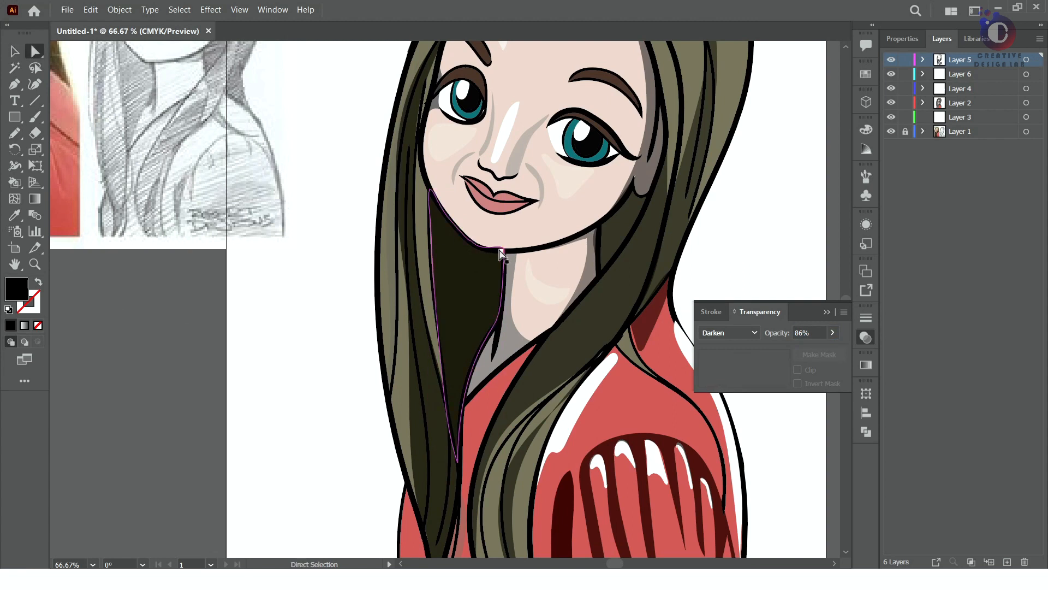
Refine the anchor points of the dark hair shadow below the chin to fit the jaw and strand outlines
click(501, 252)
scroll(499, 256, up, 8)
drag(561, 246, 563, 251)
drag(492, 181, 468, 252)
scroll(467, 253, down, 7)
click(204, 328)
click(450, 179)
scroll(449, 177, up, 2)
scroll(449, 177, up, 2)
drag(483, 207, 473, 218)
scroll(473, 218, down, 8)
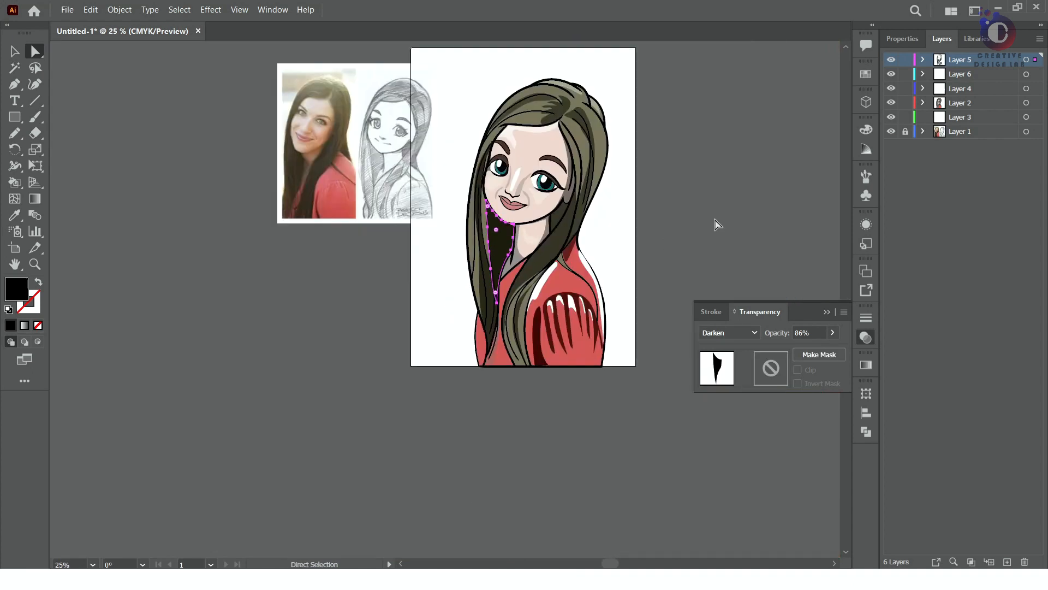
click(716, 224)
Adjust the upper and lower points of the shadow on the long hair strand at the far side of the face
scroll(500, 240, up, 11)
click(368, 136)
drag(368, 137, 418, 153)
scroll(469, 194, down, 7)
scroll(408, 373, up, 5)
drag(353, 538, 371, 551)
scroll(410, 458, down, 6)
scroll(411, 457, down, 2)
click(664, 249)
Draw a closed Pencil shape over the hair below the ear, between the jaw and front strand, and fill it with black
click(487, 339)
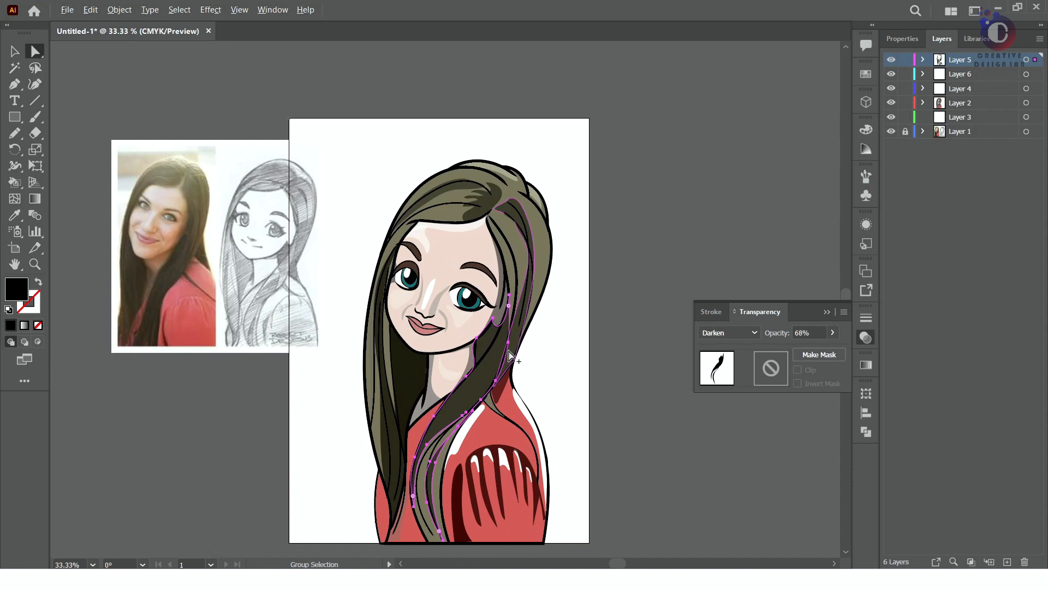
scroll(513, 355, up, 6)
scroll(366, 344, down, 6)
scroll(361, 349, up, 5)
scroll(464, 380, down, 5)
click(649, 228)
click(457, 376)
scroll(457, 375, up, 5)
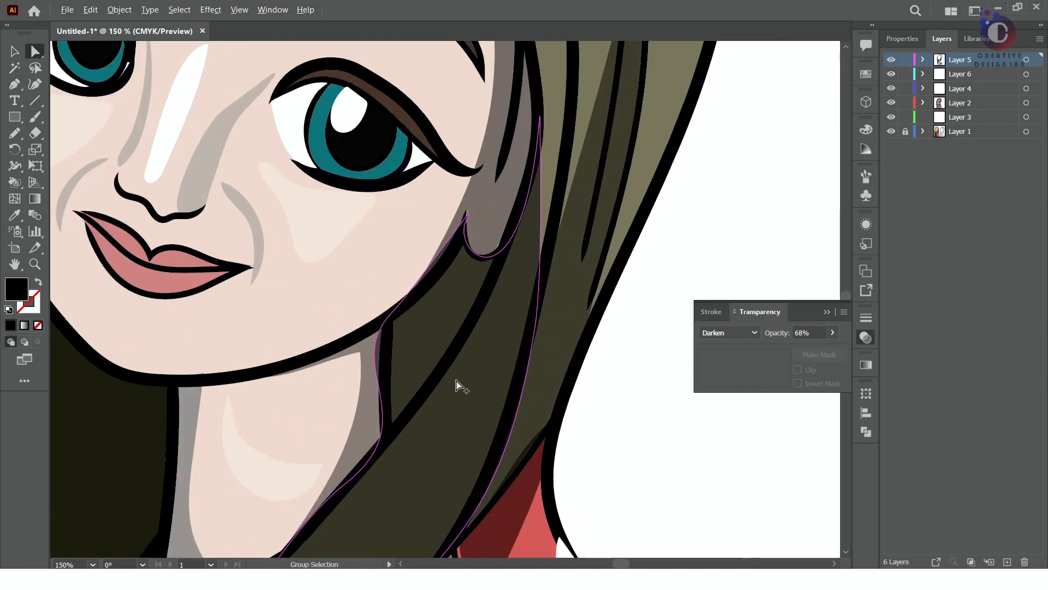
key(v)
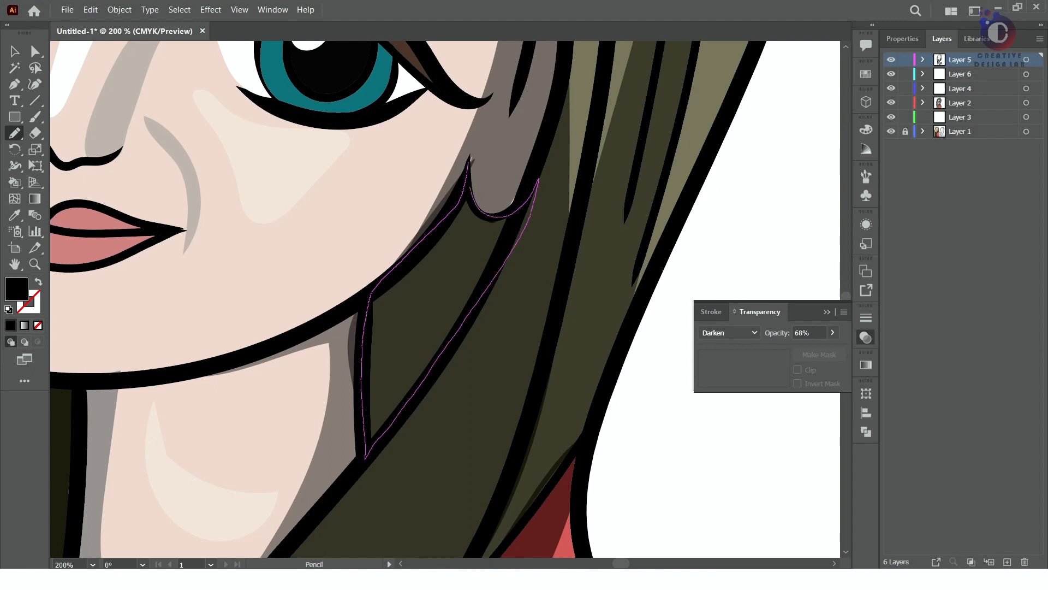
drag(470, 187, 469, 163)
click(10, 325)
Pull the front strand's shadow back to the strand's inner outline, clear of the new black shape below the ear
click(34, 52)
drag(522, 226, 538, 178)
drag(369, 289, 476, 318)
drag(471, 167, 523, 201)
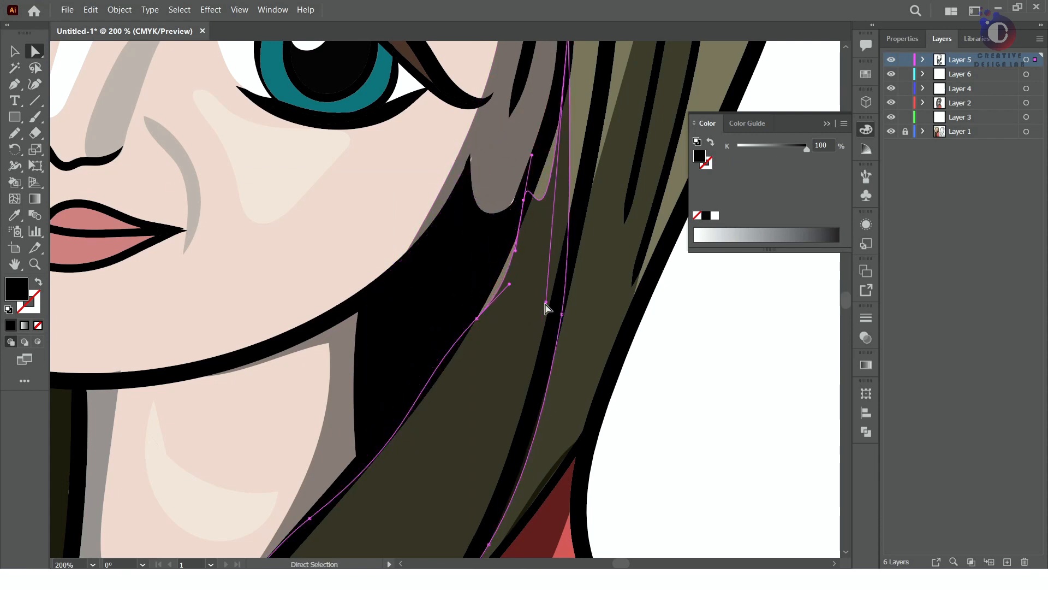
drag(509, 288, 516, 254)
drag(418, 433, 412, 443)
click(562, 315)
Set the black hair shape below the ear to Darken with 88% opacity
click(448, 328)
click(865, 338)
click(833, 332)
drag(831, 349, 824, 349)
click(729, 332)
click(757, 181)
scroll(550, 304, down, 5)
click(748, 450)
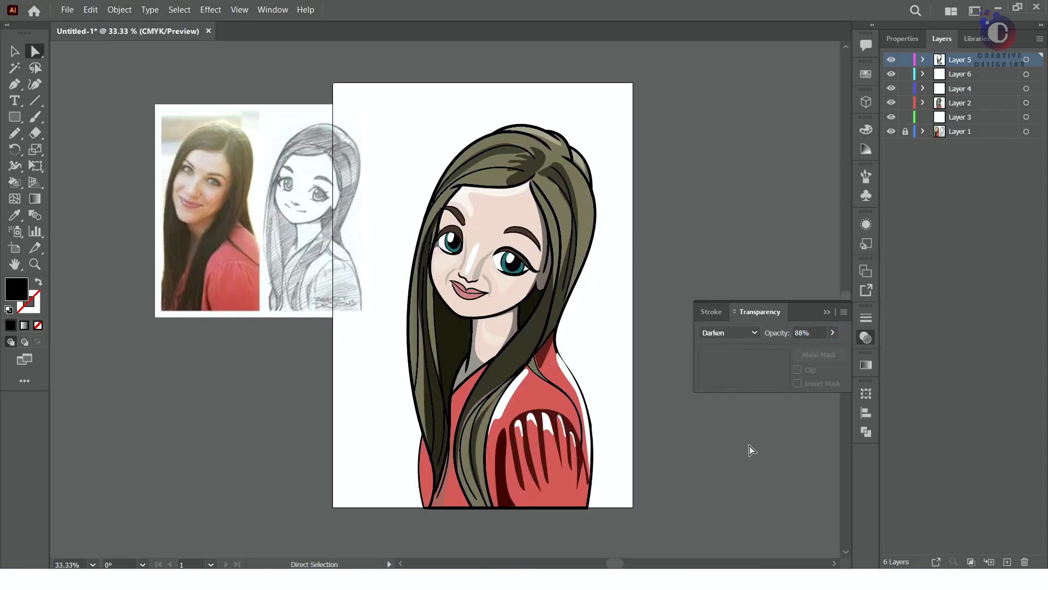
Remove the reference picture and move the whole portrait about 0.72 in sideways to centre it on the artboard
click(827, 311)
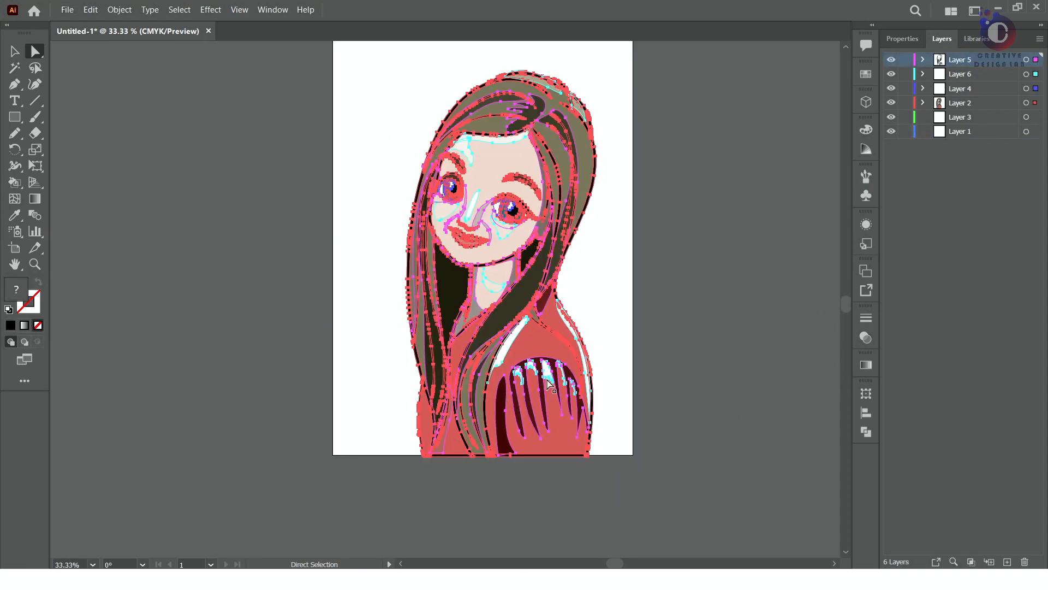
drag(351, 47, 529, 206)
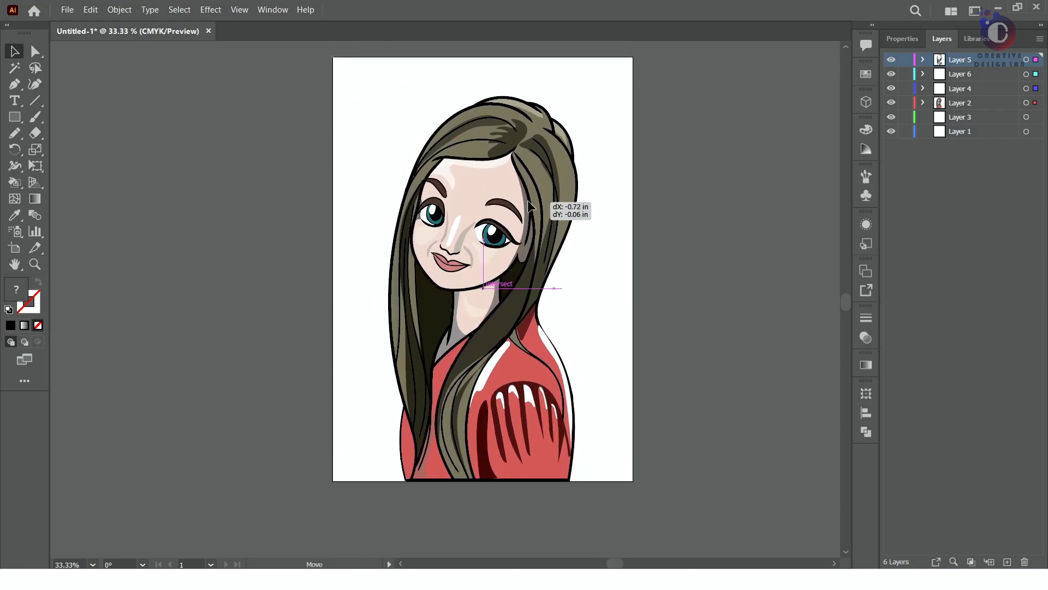
click(35, 51)
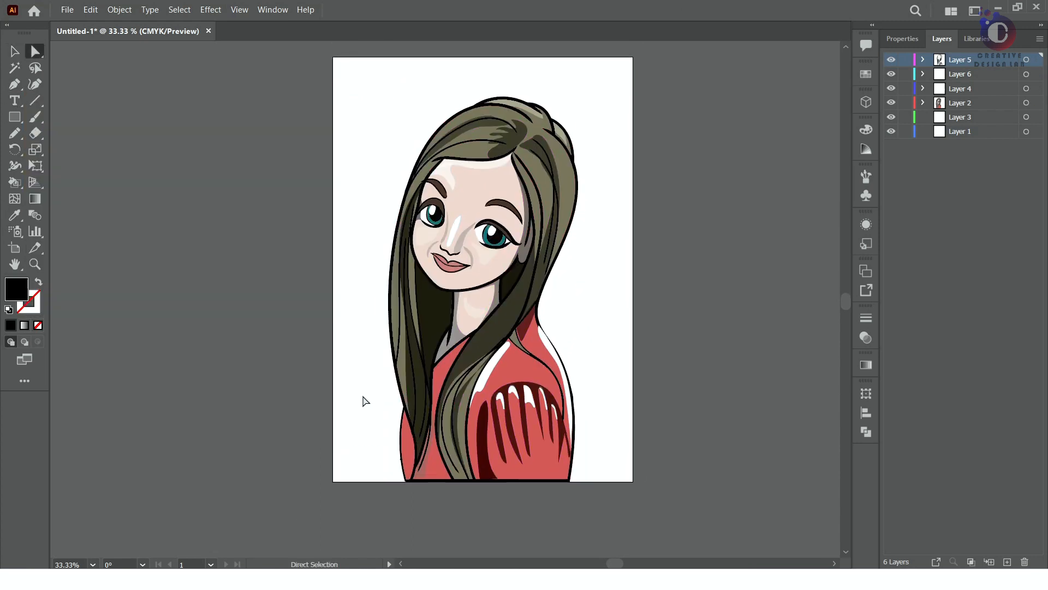
Draw a rectangle covering the whole artboard on a new layer and move that layer beneath all the others
drag(360, 132, 634, 481)
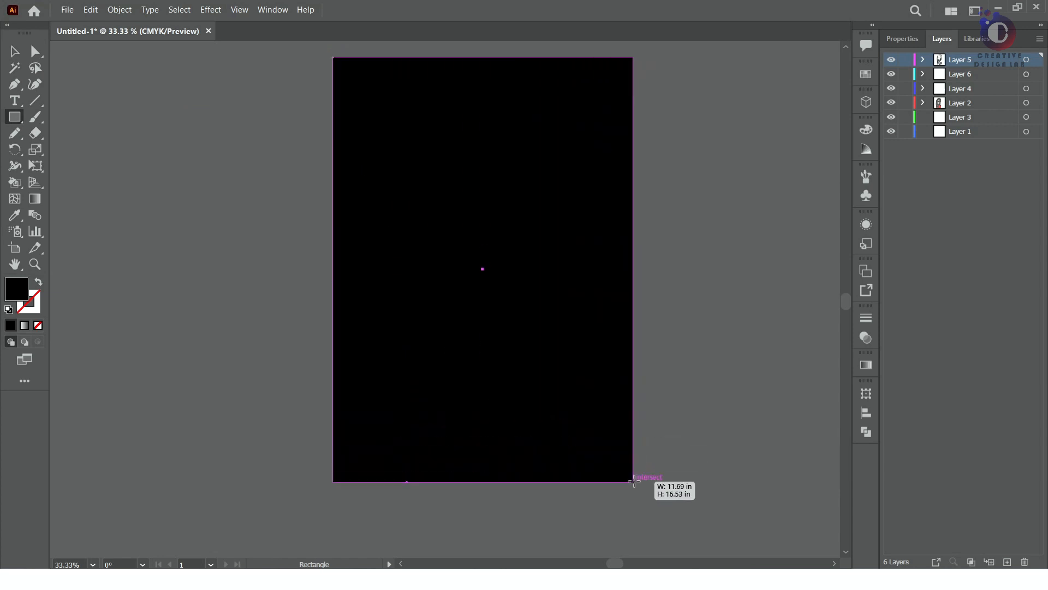
key(ctrl+z)
click(1008, 562)
drag(333, 56, 633, 481)
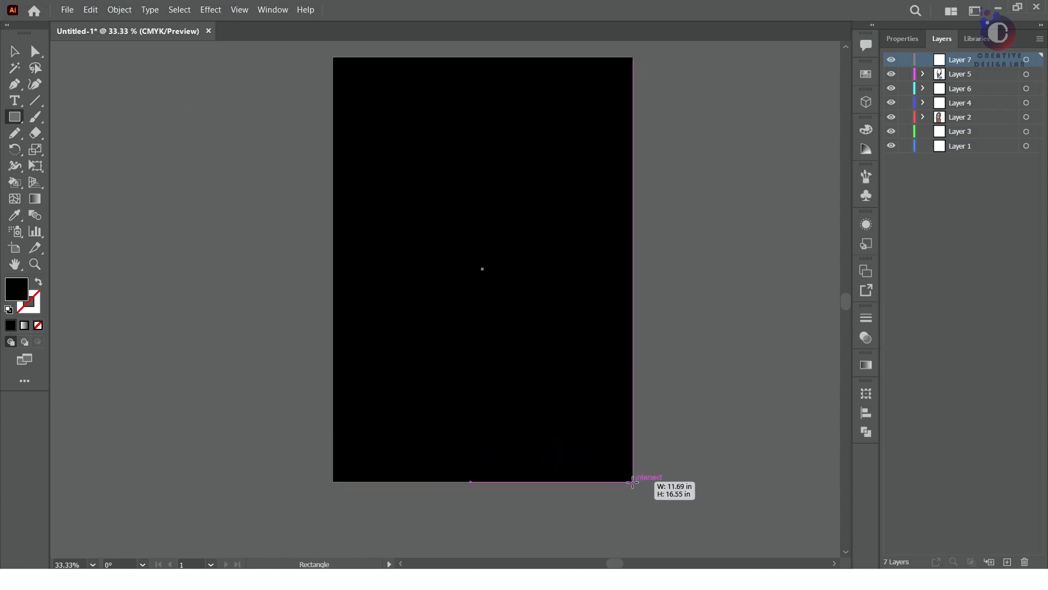
drag(980, 62, 961, 153)
Fill the background rectangle with a linear gradient from blue to dark grey at an angle of -90°
click(24, 325)
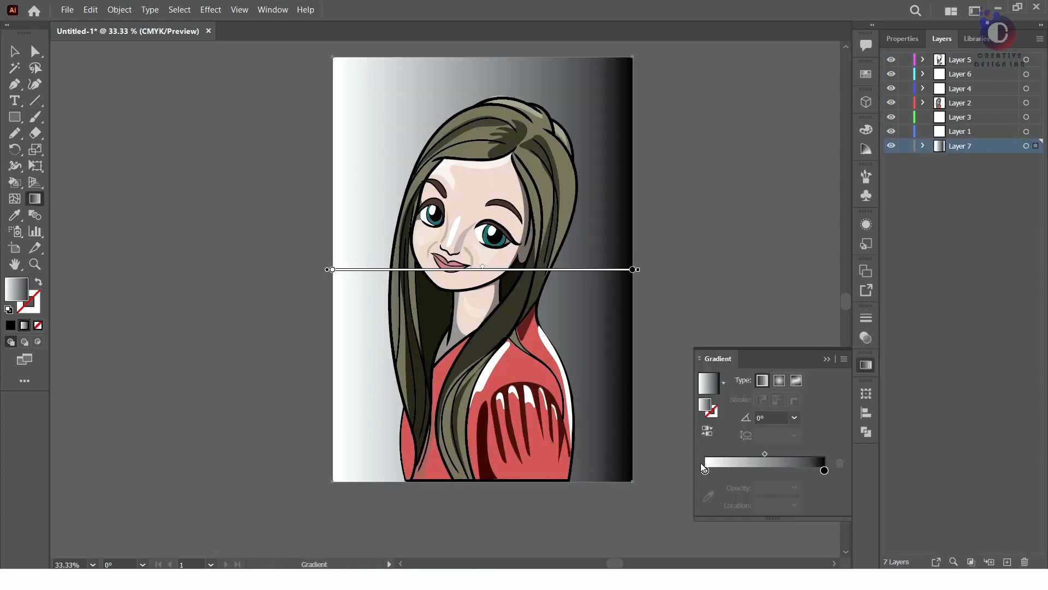
double_click(704, 470)
click(716, 319)
click(726, 328)
double_click(825, 470)
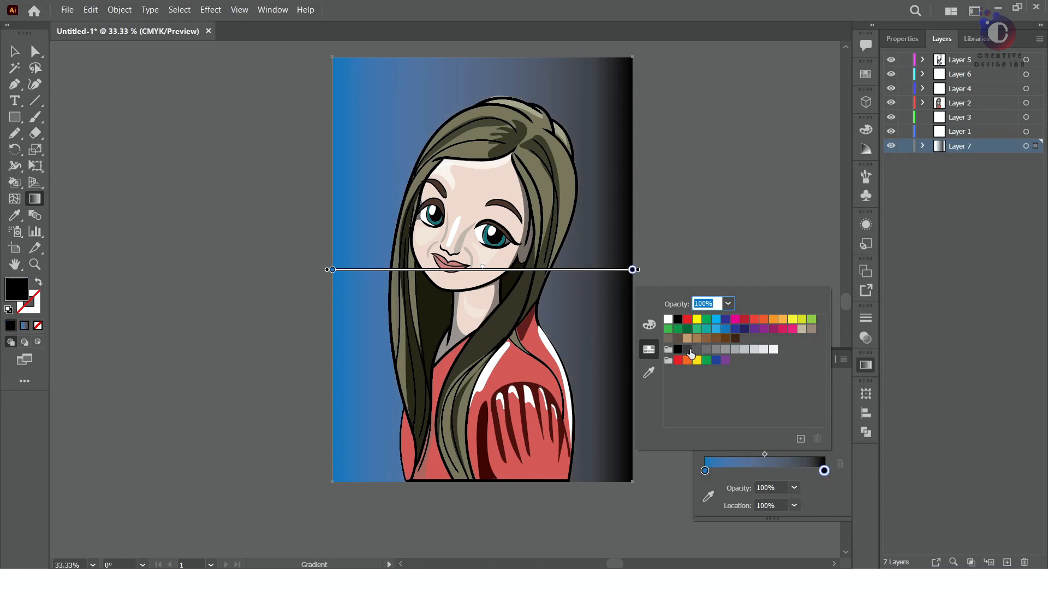
click(687, 349)
click(839, 431)
click(795, 418)
click(813, 344)
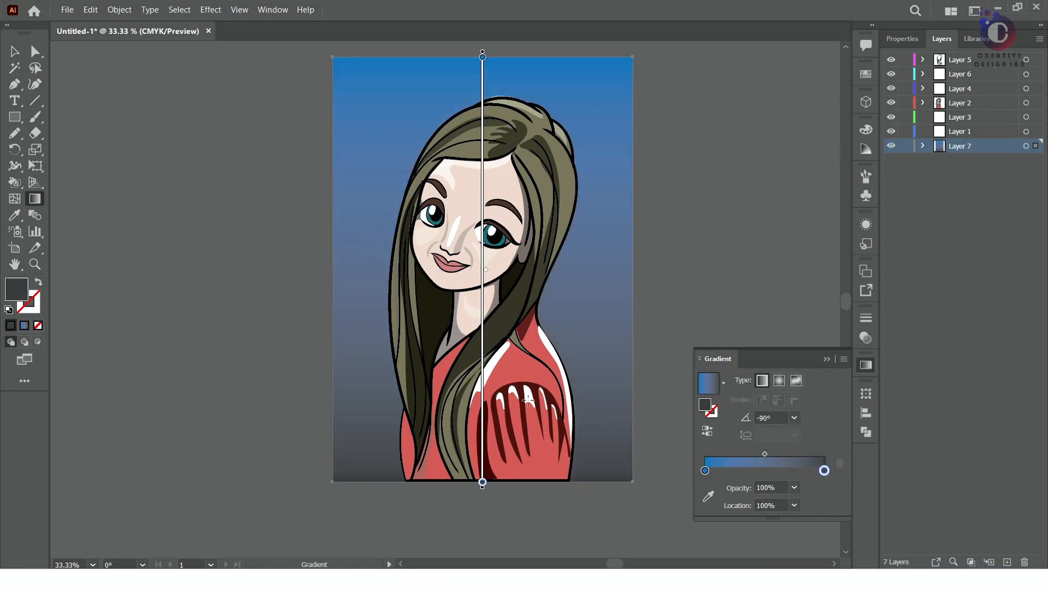